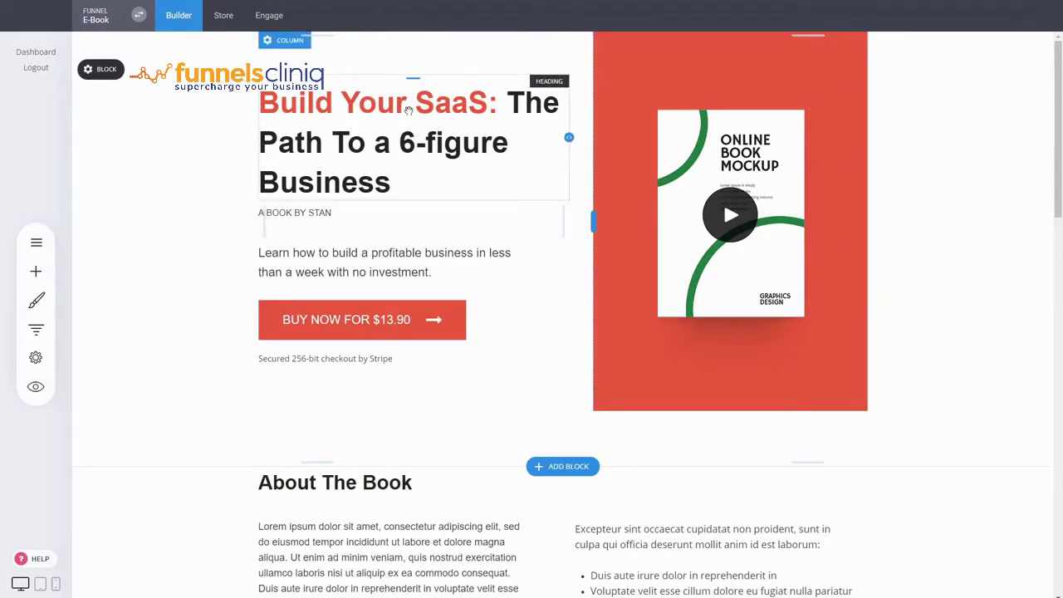
Try moving the main heading below the author line and return it to its place above that line
drag(409, 110, 385, 215)
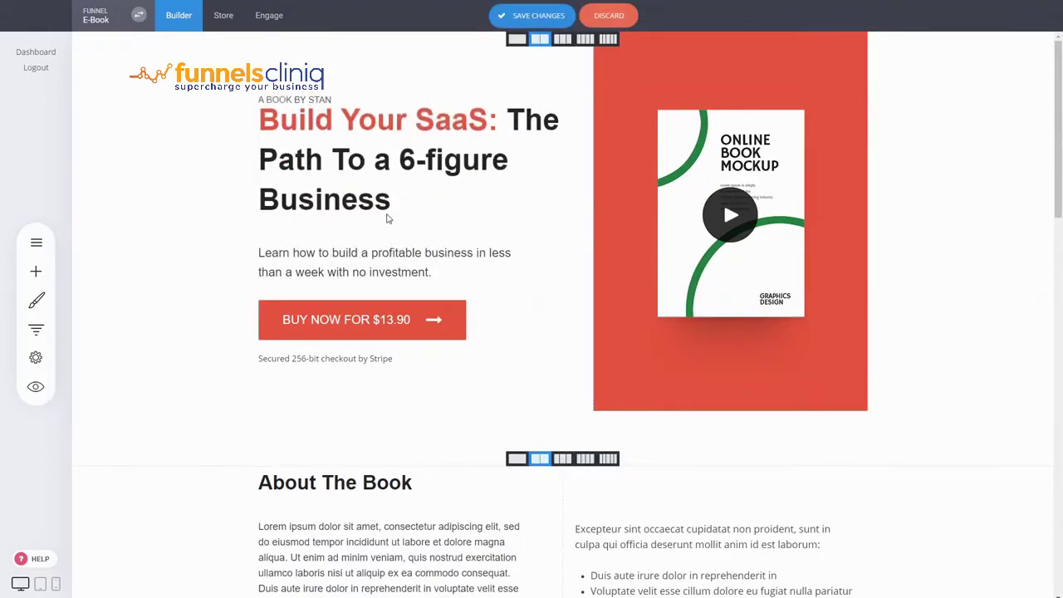
drag(386, 165, 378, 82)
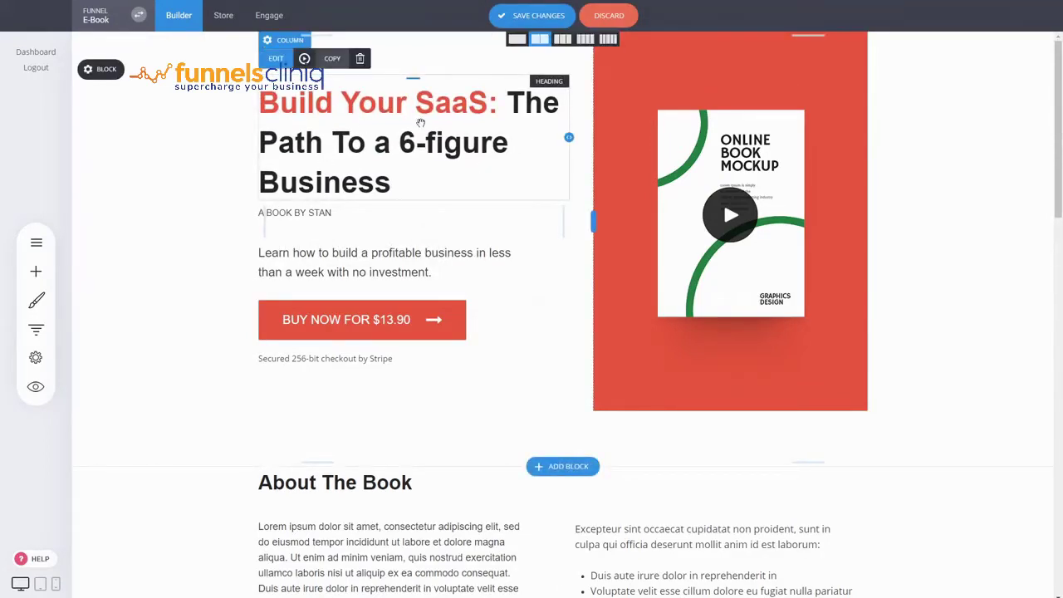
triple_click(346, 114)
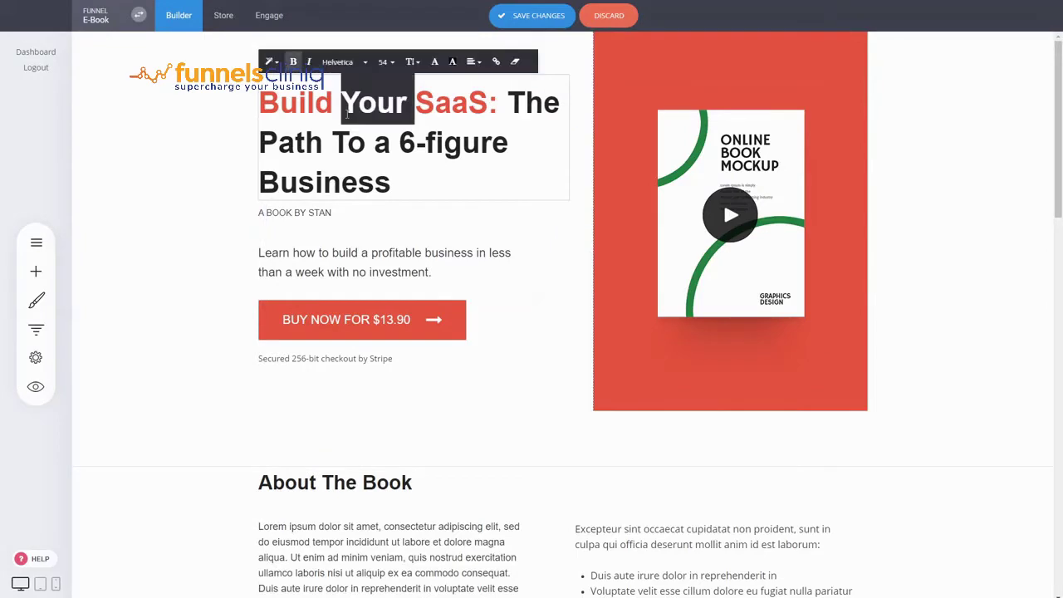
click(203, 179)
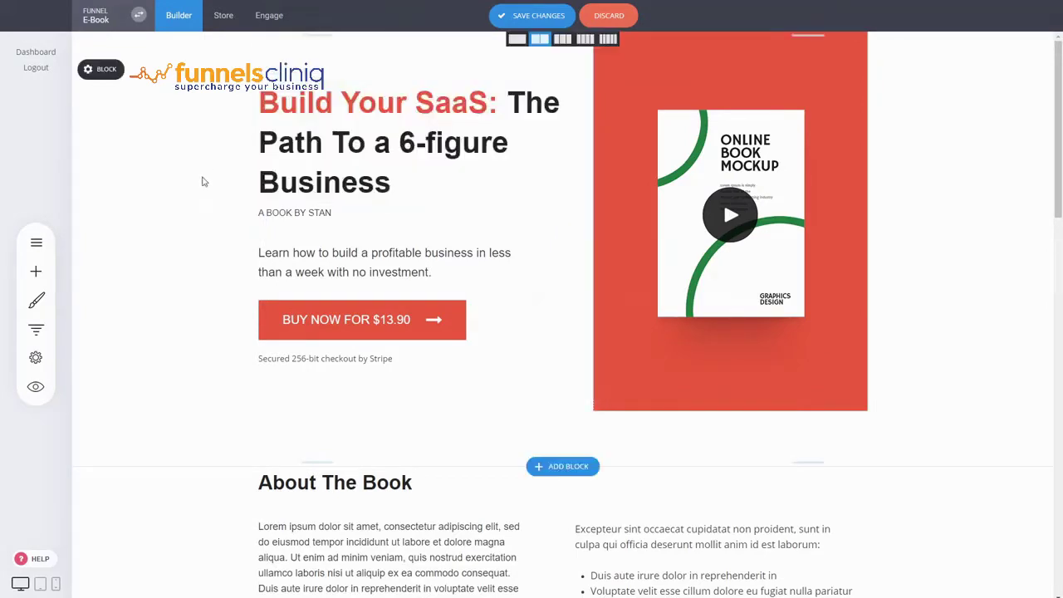
Examine the Buy Now button's settings and the editing options offered for the button and the intro text
click(334, 320)
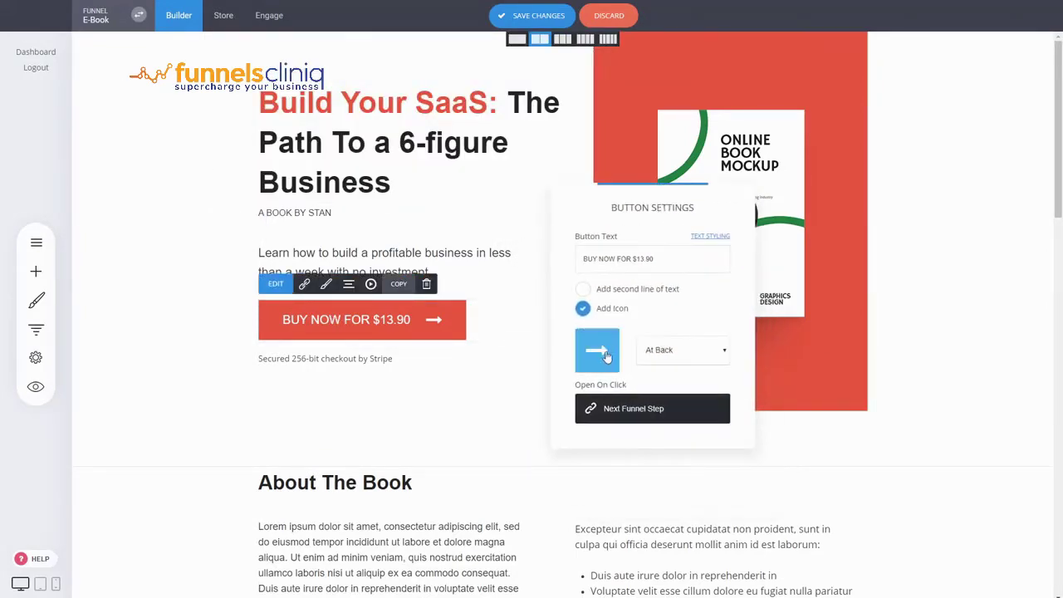
click(928, 237)
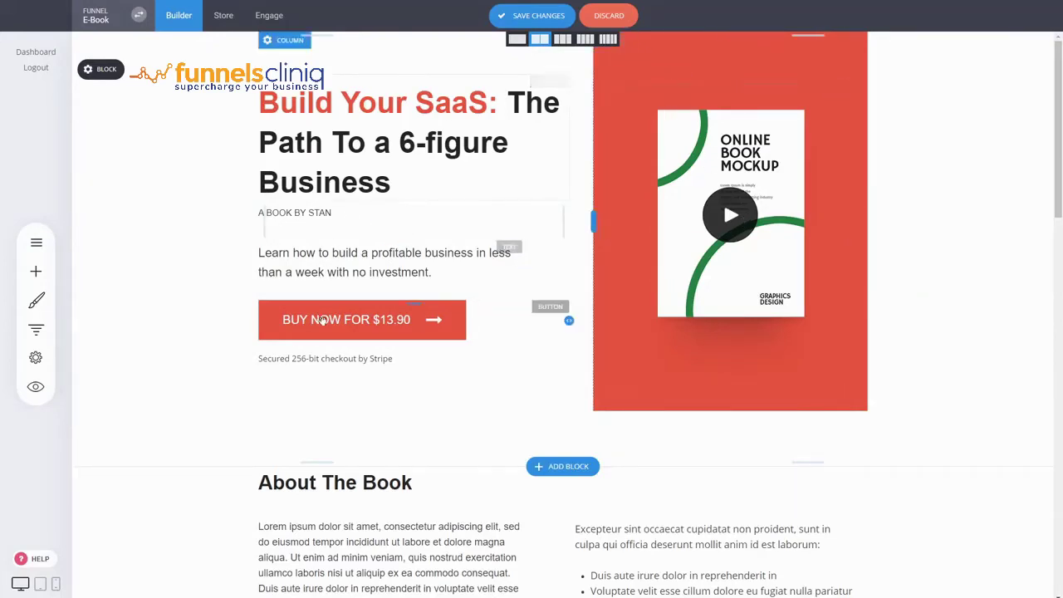
click(414, 321)
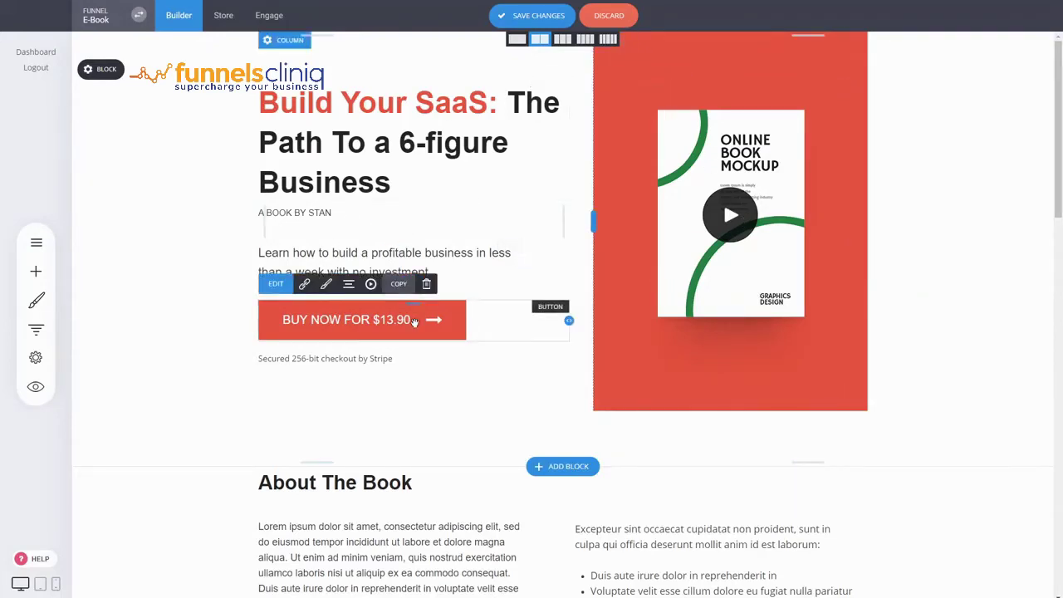
click(335, 259)
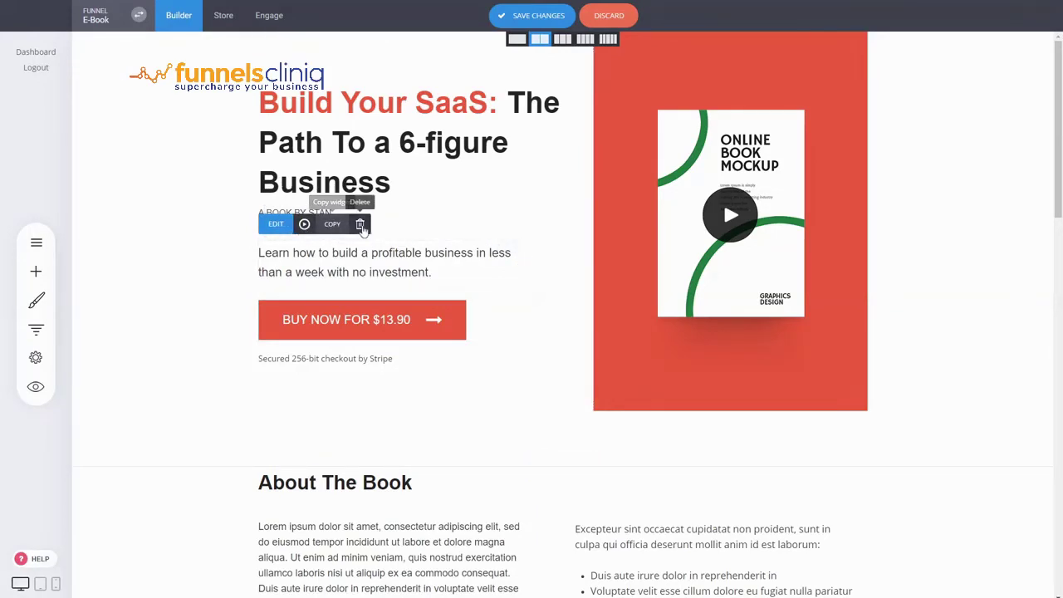
click(353, 326)
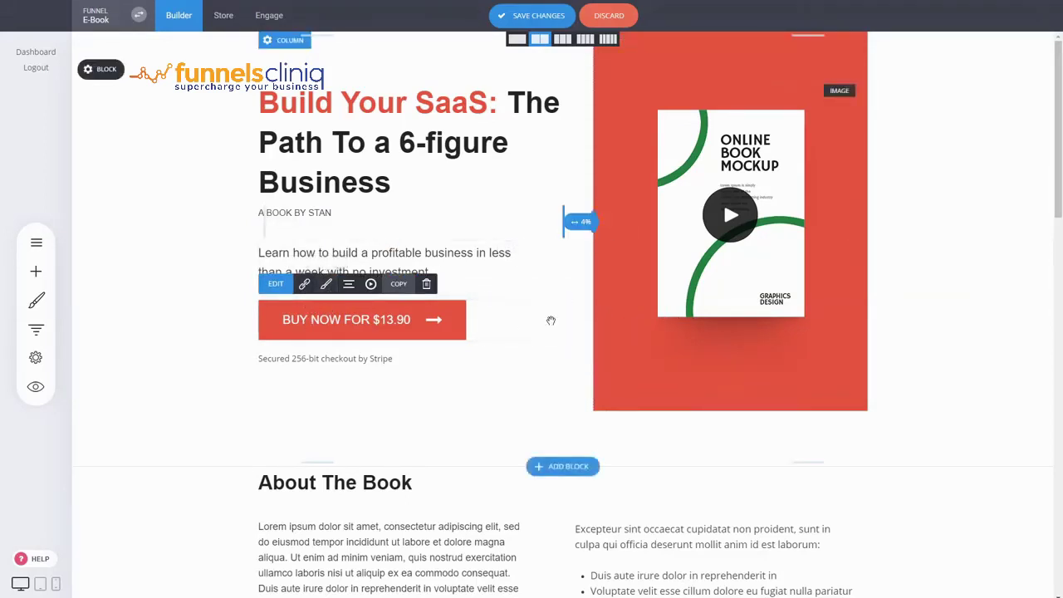
Add a second line of text to the Buy Now button and change its icon to the cocktail glass
click(375, 330)
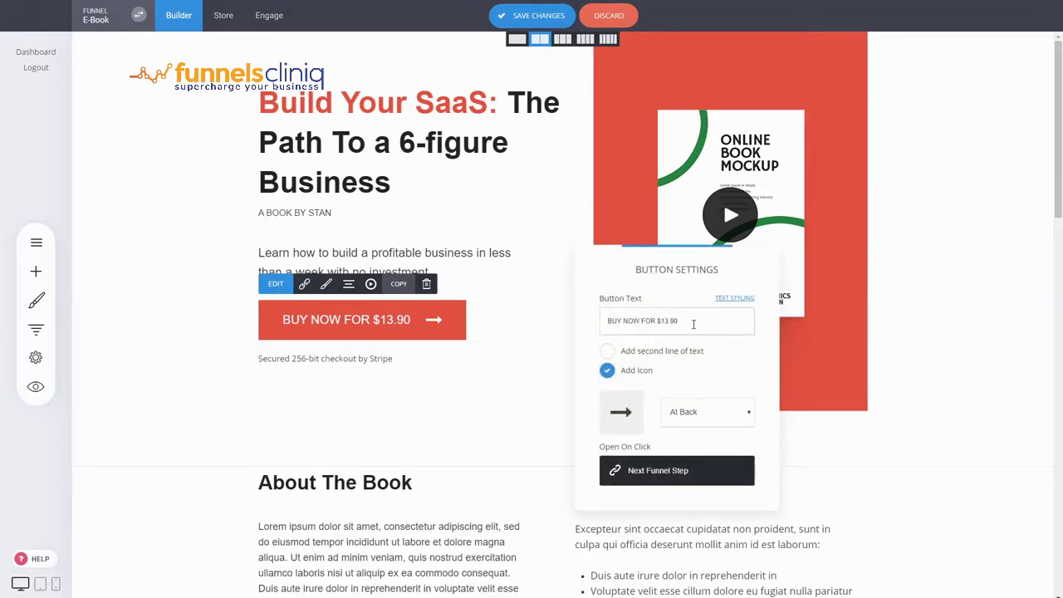
click(645, 352)
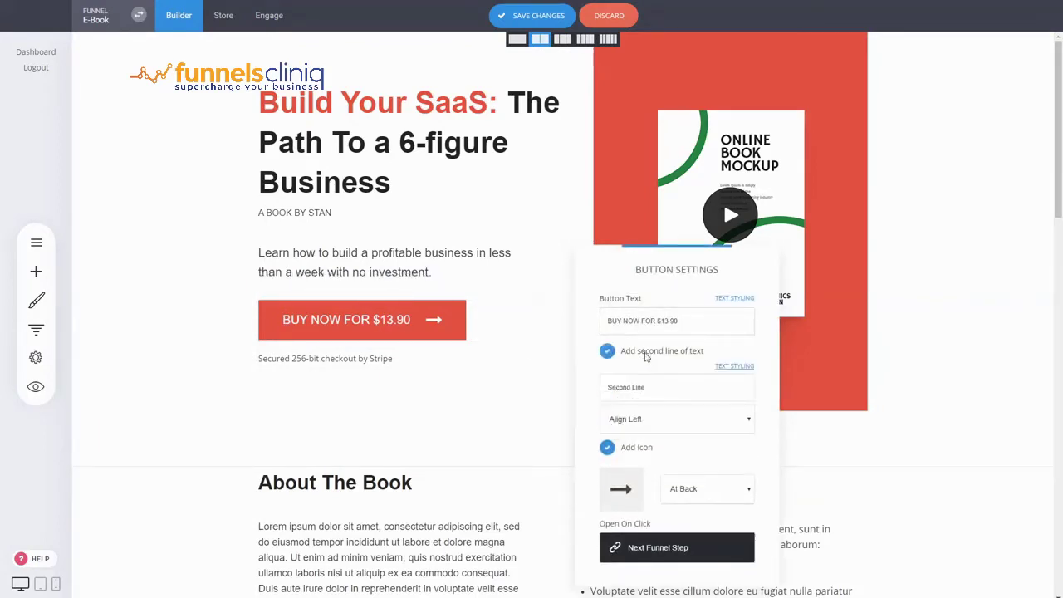
drag(648, 295, 636, 160)
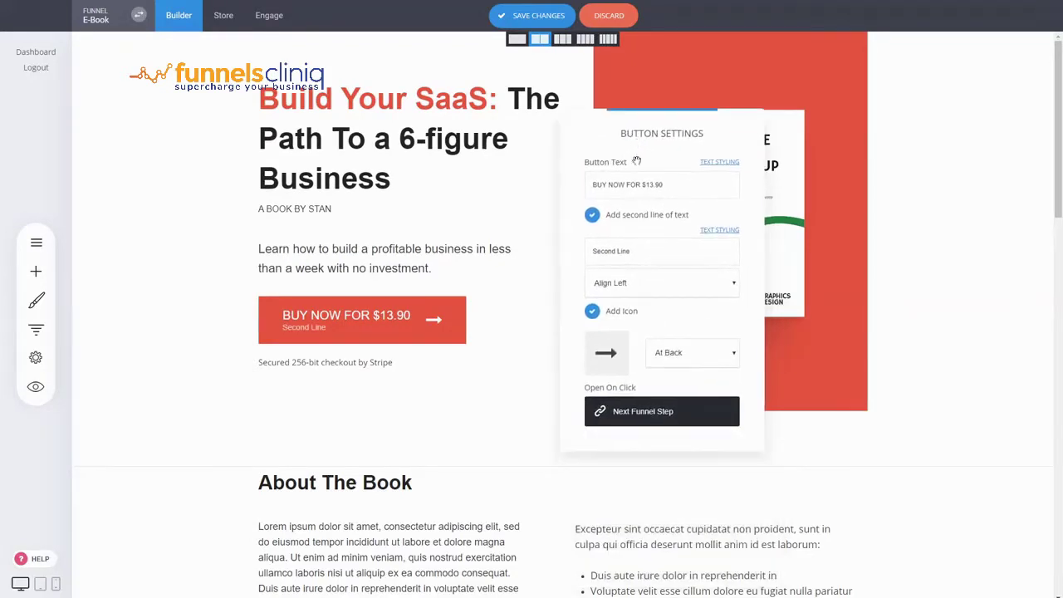
click(604, 354)
click(657, 329)
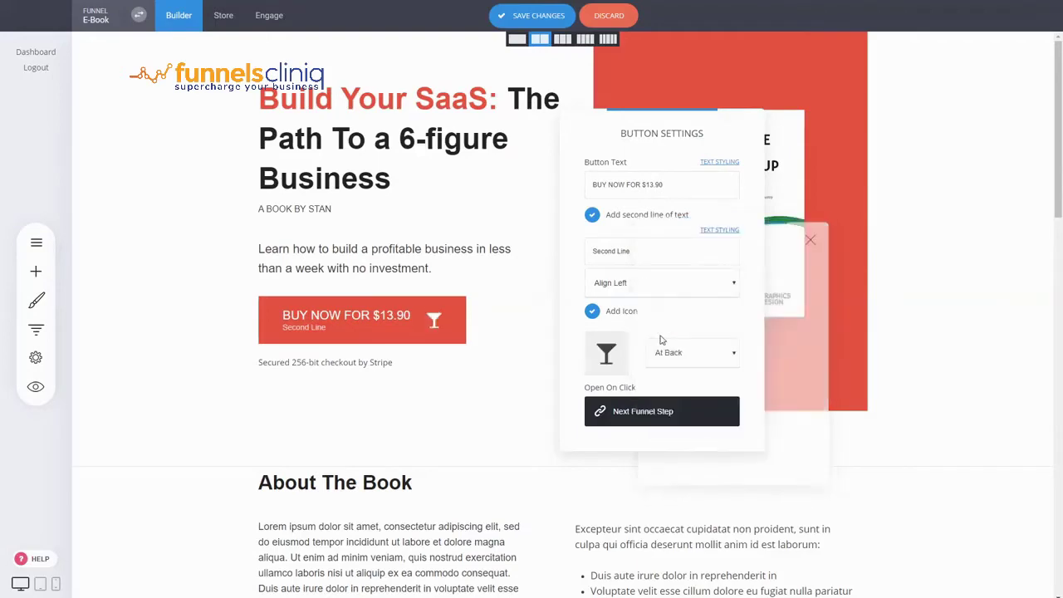
Review the link options for the Buy Now button without changing its target, and save the page changes
click(657, 411)
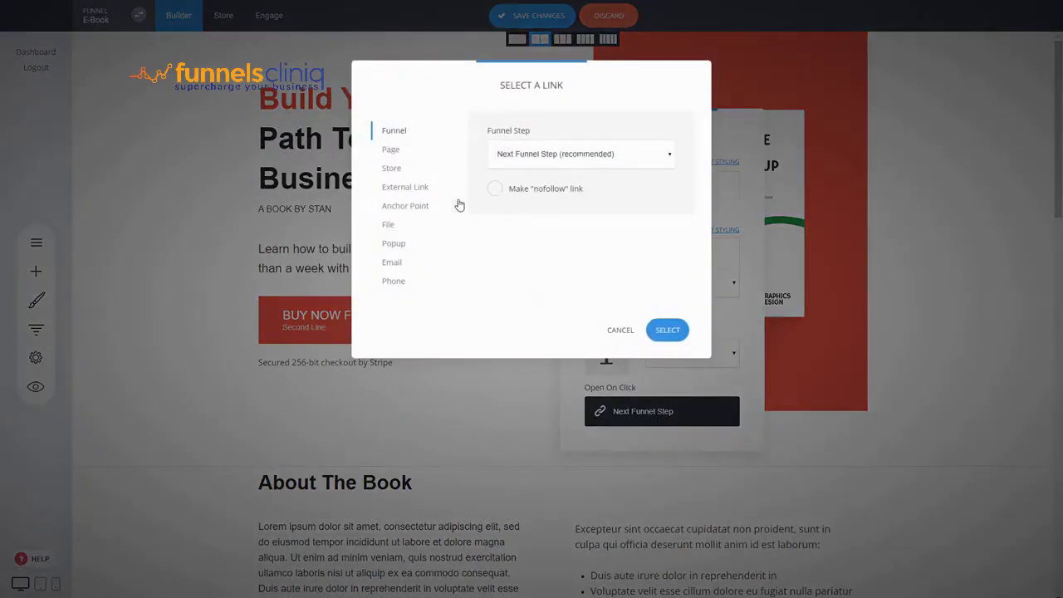
click(620, 331)
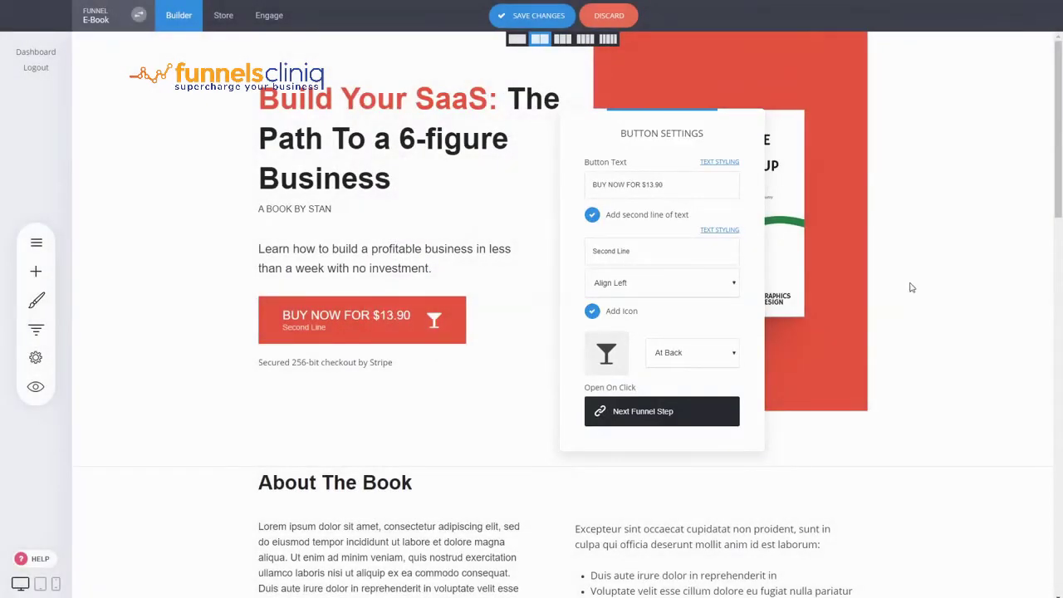
click(885, 279)
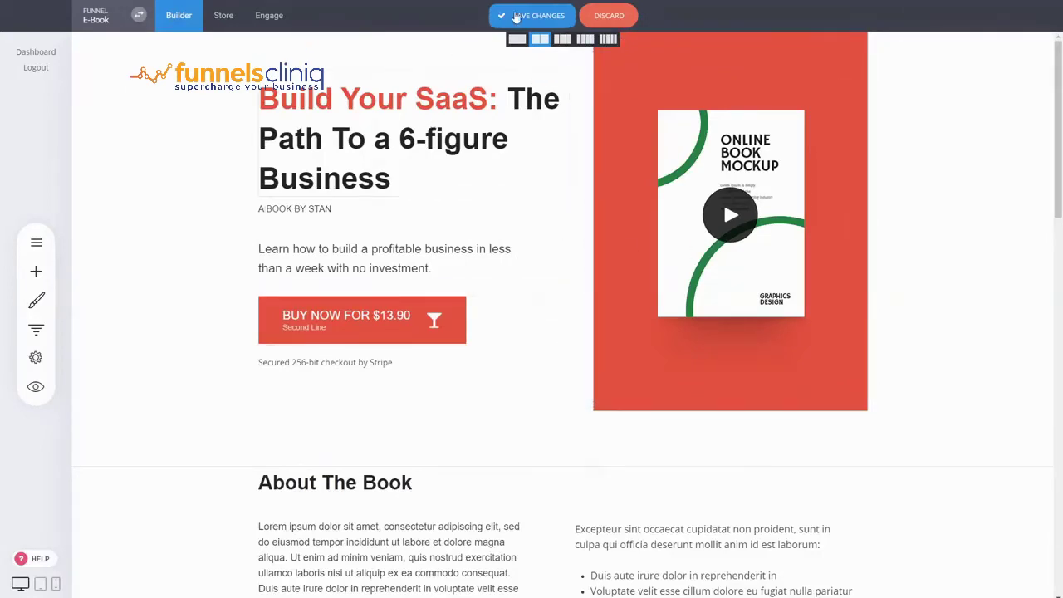
click(516, 17)
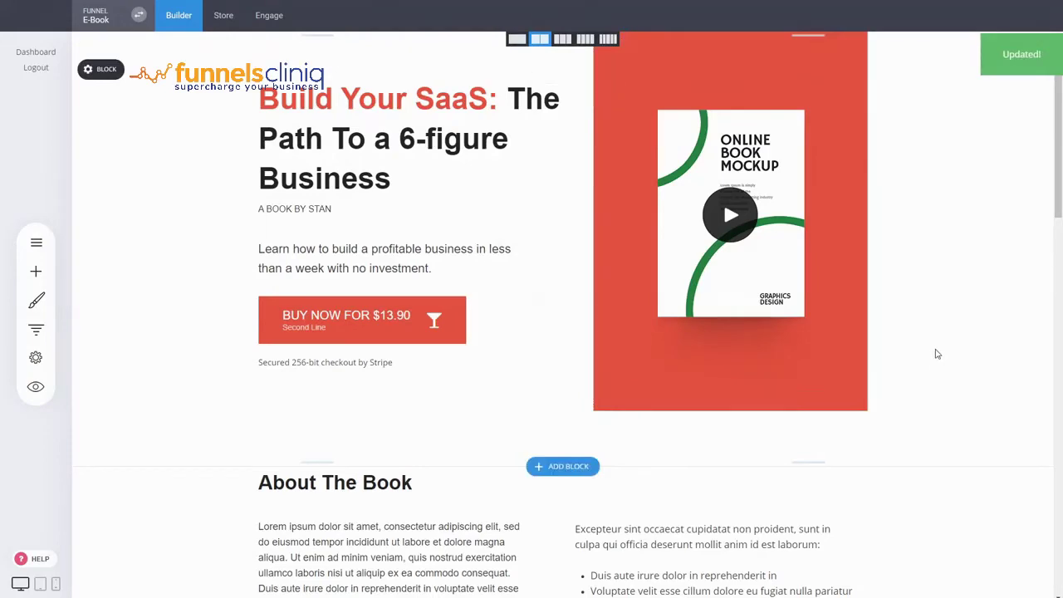
scroll(922, 356, down, 3)
scroll(920, 355, up, 3)
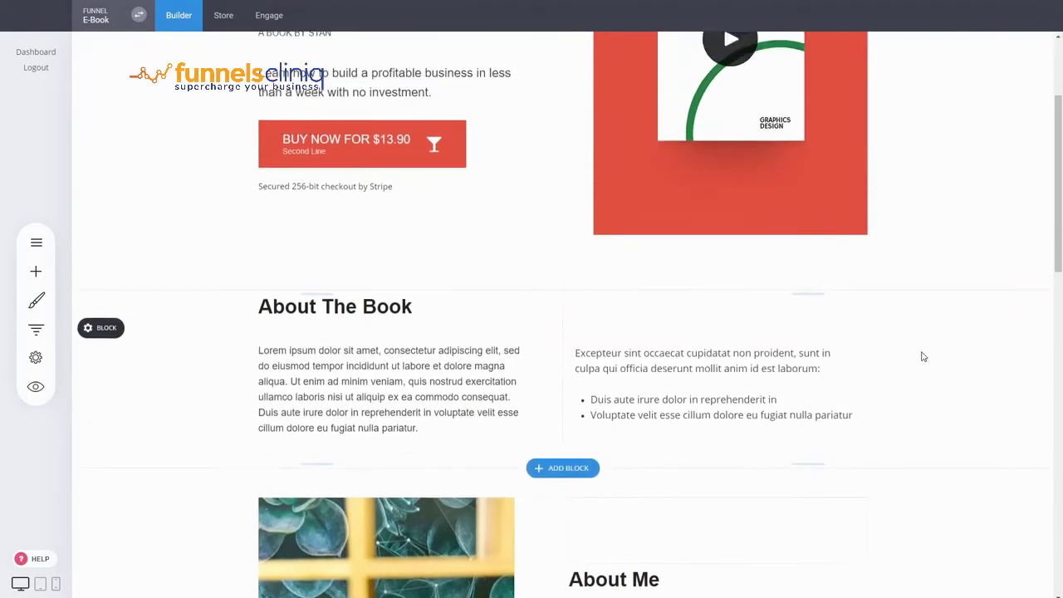
scroll(902, 202, down, 1)
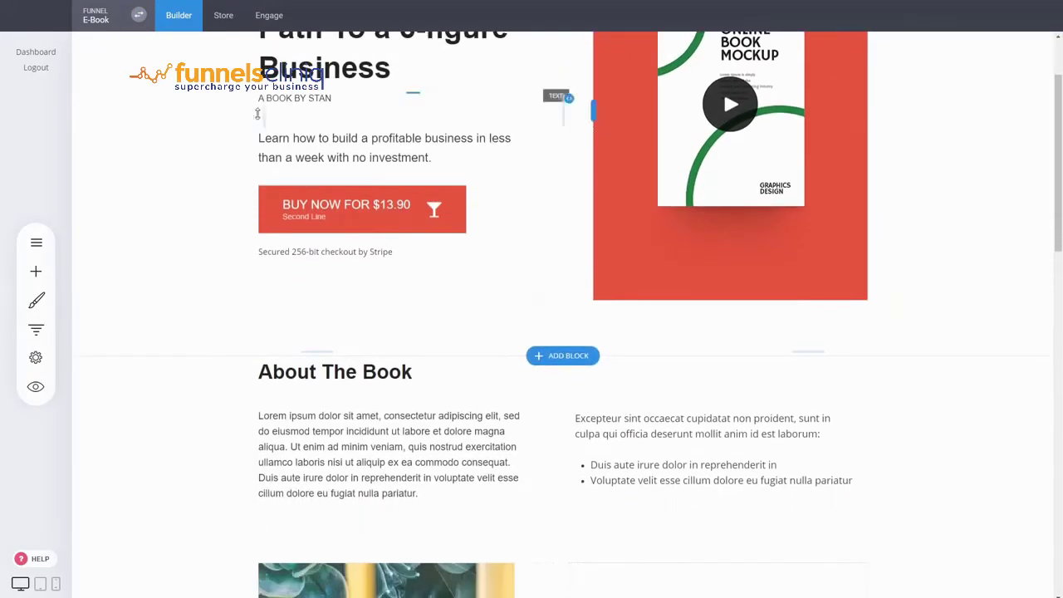
scroll(888, 270, up, 1)
scroll(887, 270, up, 1)
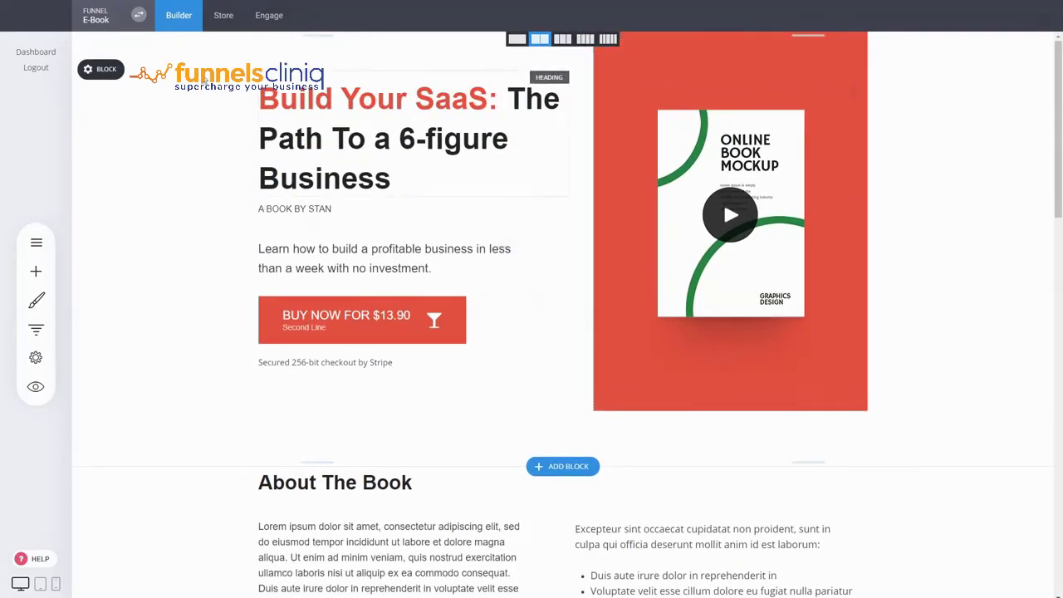
scroll(790, 262, down, 1)
scroll(221, 174, up, 1)
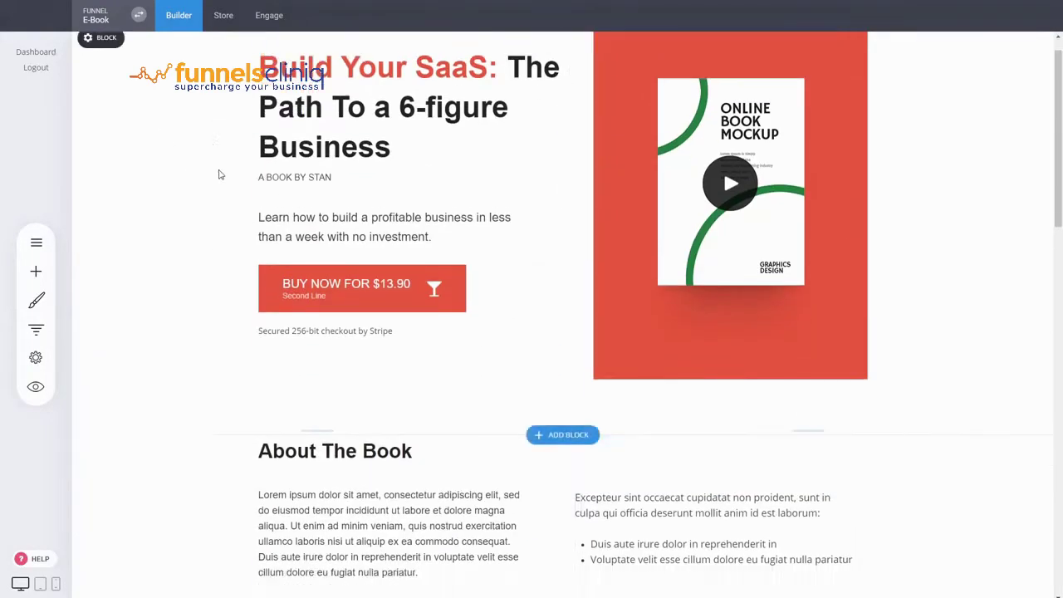
Widen the image column and the empty column beside it slightly in the About Me block
scroll(333, 224, down, 3)
scroll(249, 309, down, 3)
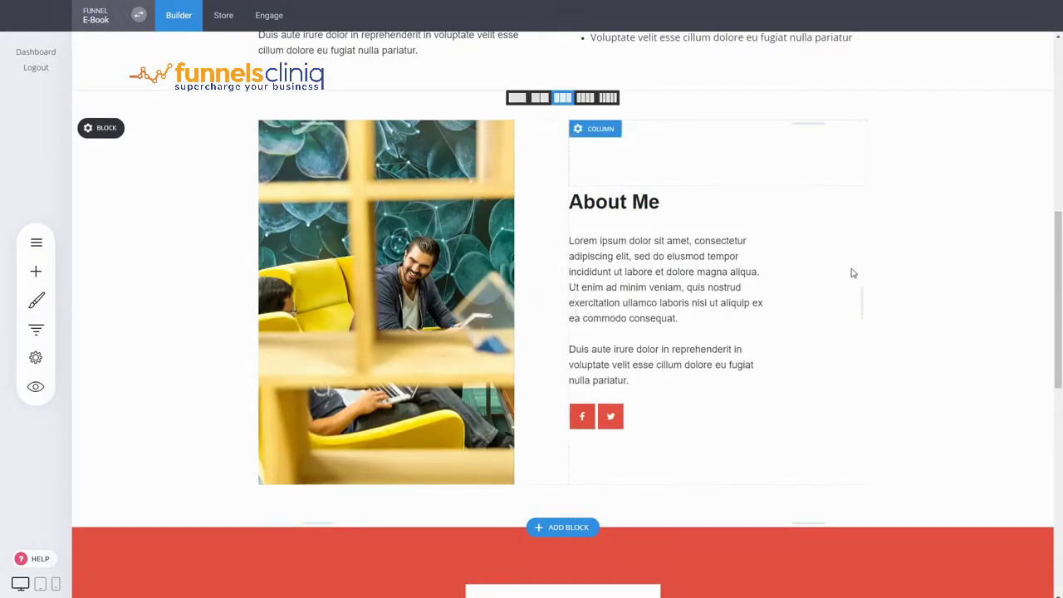
scroll(863, 291, up, 1)
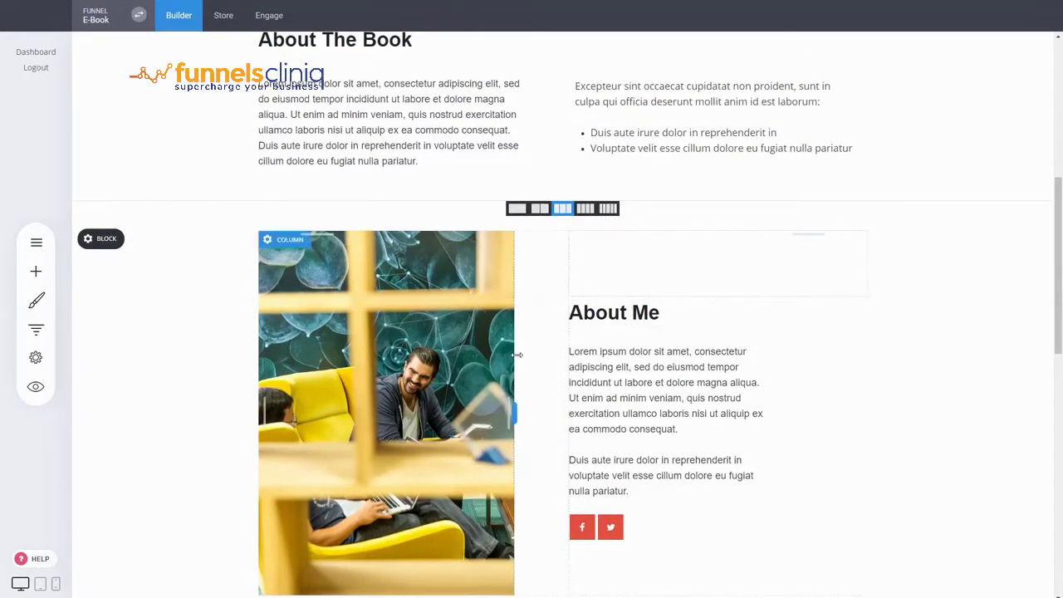
mouse_move(515, 357)
mouse_down()
mouse_move(456, 353)
mouse_move(525, 369)
mouse_up()
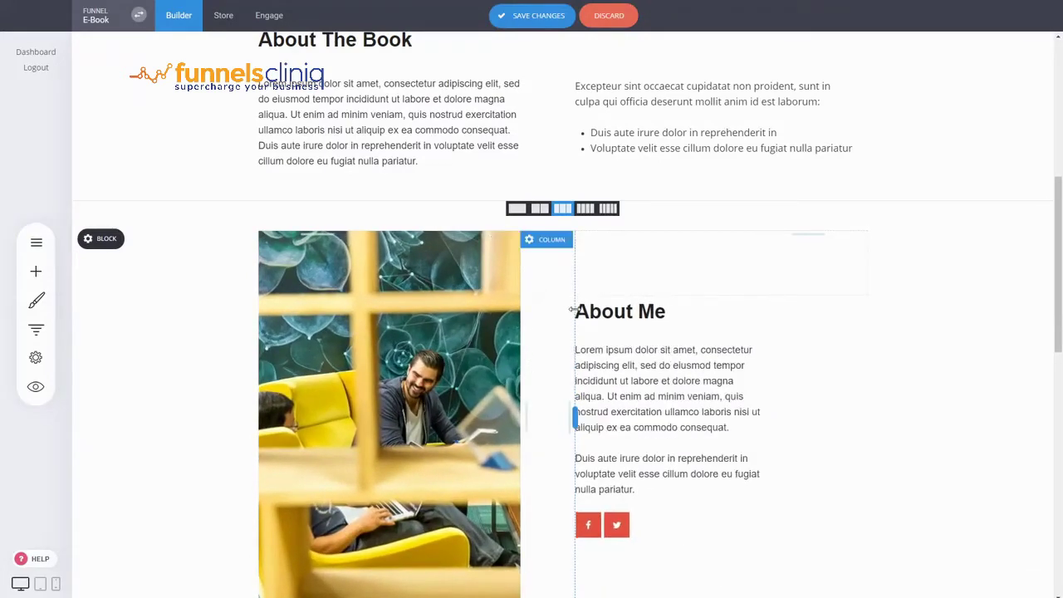
mouse_move(572, 309)
mouse_down()
mouse_move(622, 312)
mouse_move(562, 324)
mouse_move(581, 327)
mouse_up()
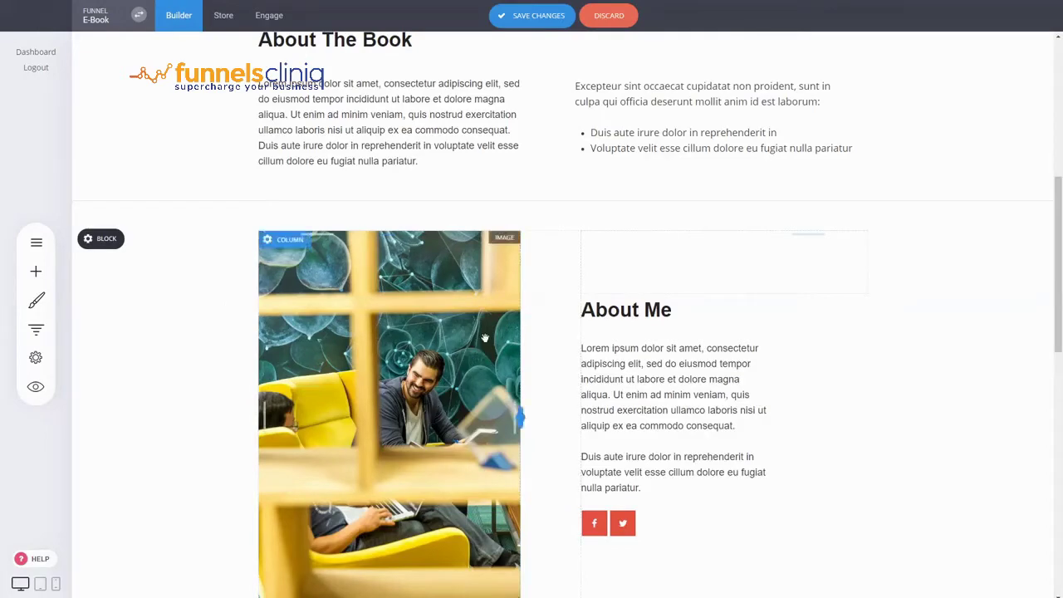
Set the About Me block's background color to light grey F7F7F7
scroll(802, 369, down, 2)
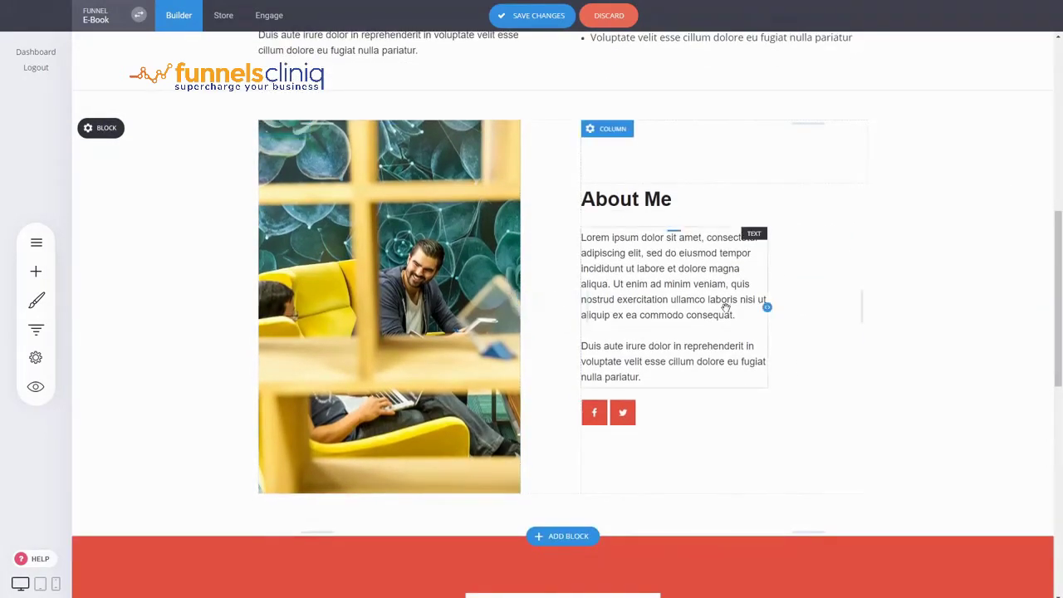
scroll(724, 306, up, 1)
scroll(726, 308, up, 2)
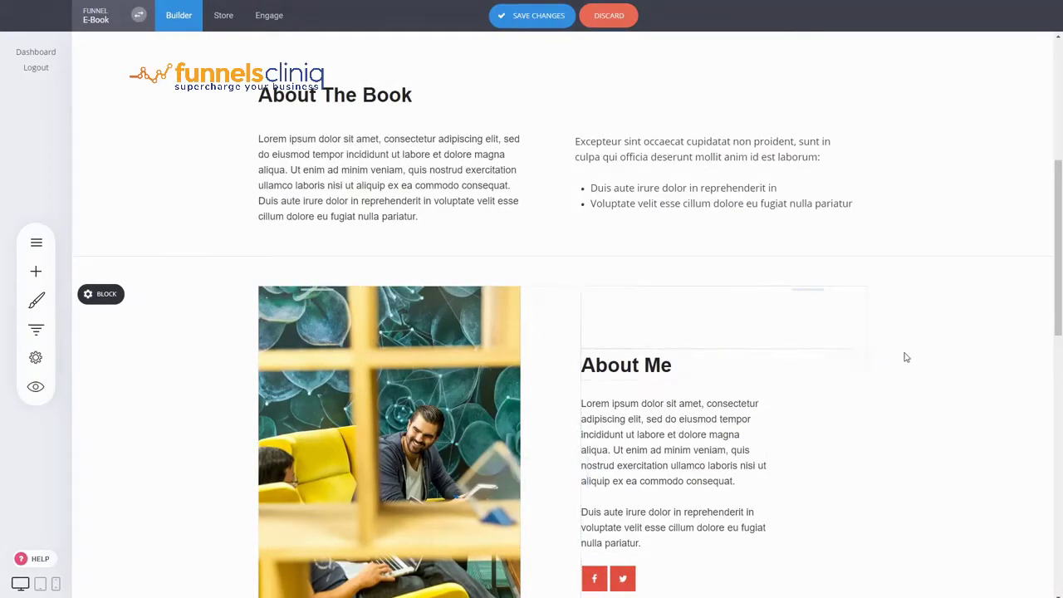
click(112, 304)
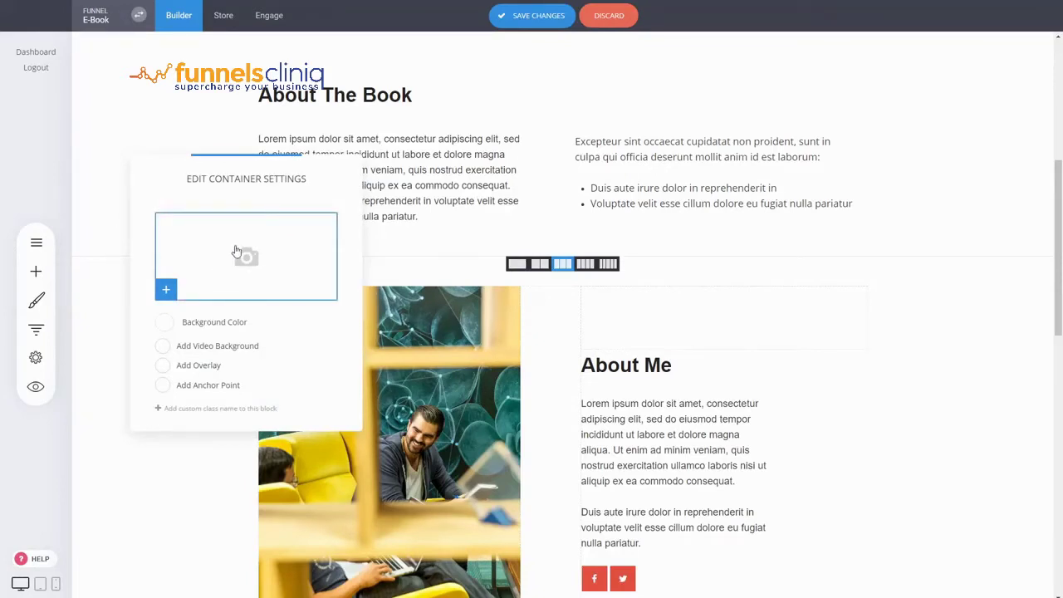
click(164, 324)
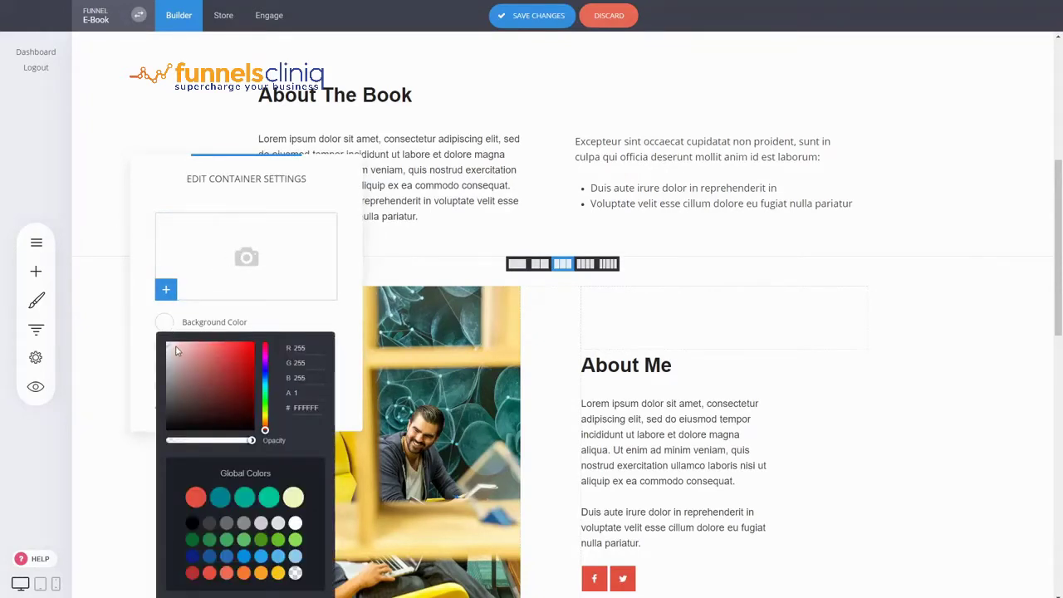
click(167, 350)
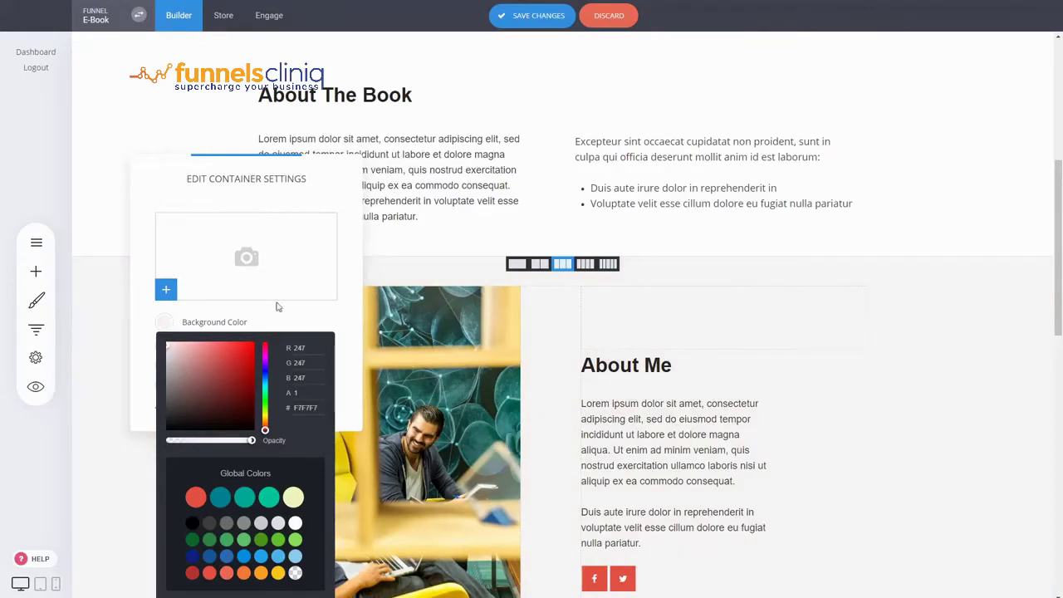
click(334, 322)
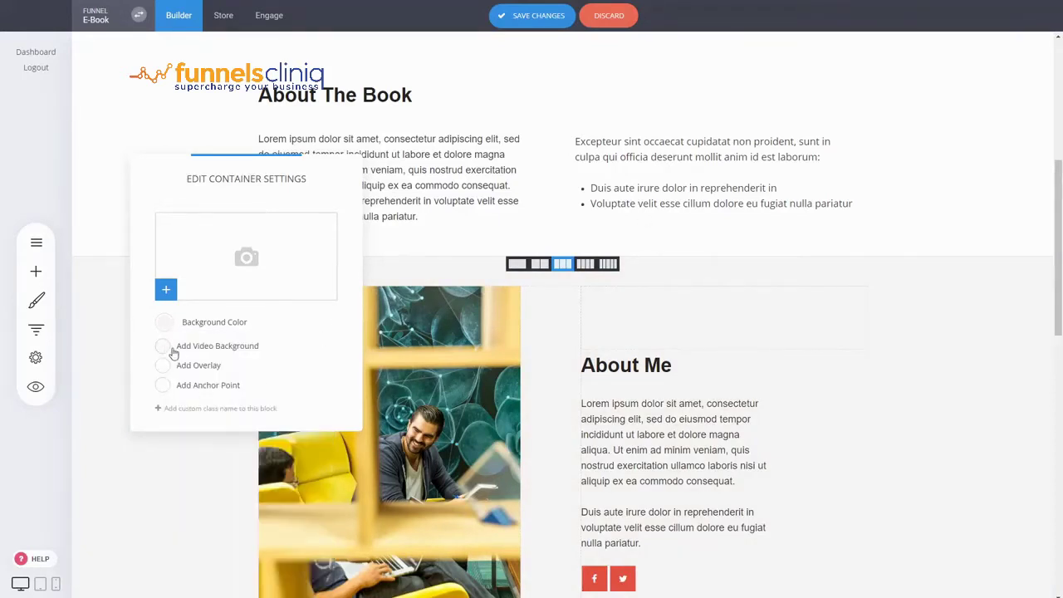
Turn the About Me block's anchor point option on and off again, and close the block settings
click(212, 386)
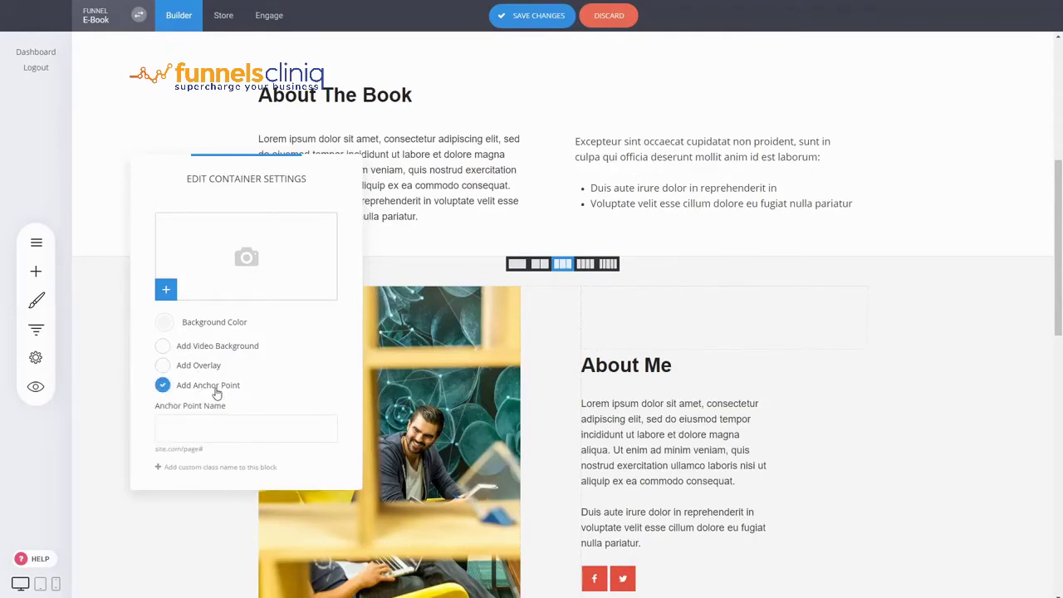
click(216, 387)
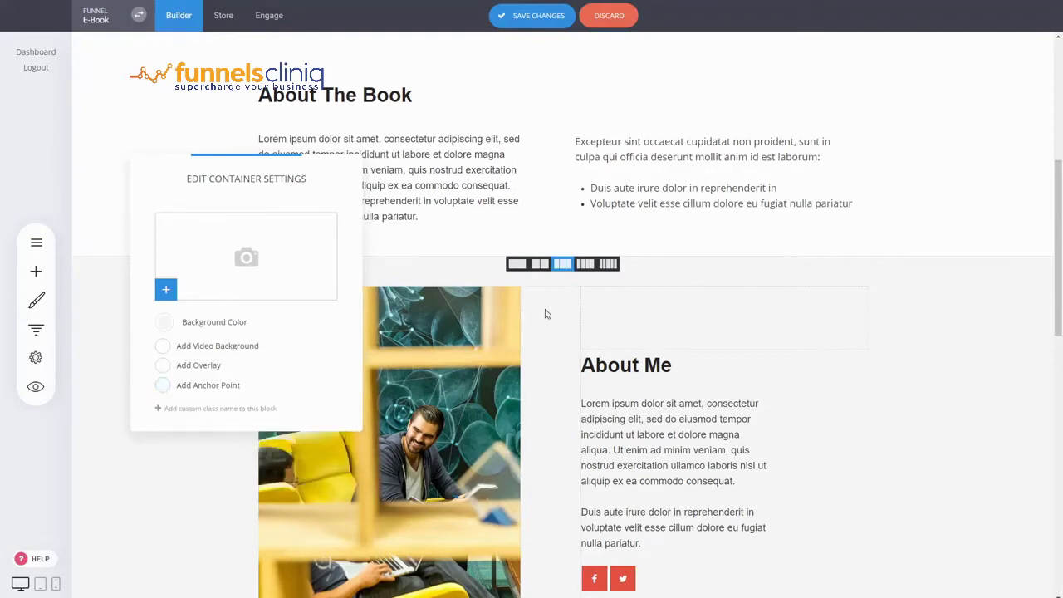
click(636, 322)
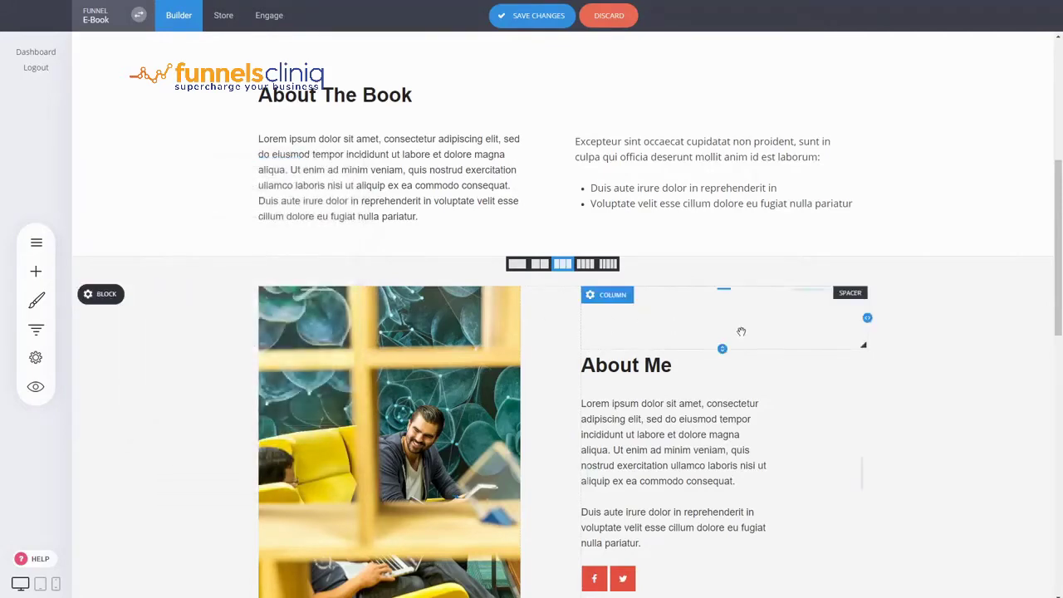
scroll(949, 340, down, 3)
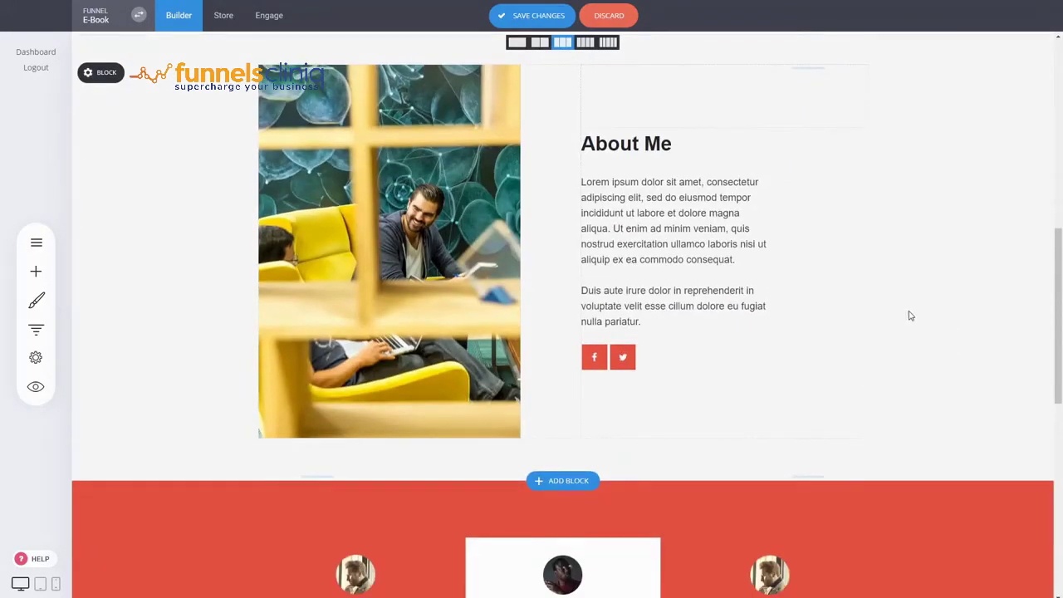
Try translucent white and teal 00A896 backgrounds on the middle testimonial column, restore white, and test its top margin
scroll(906, 312, down, 3)
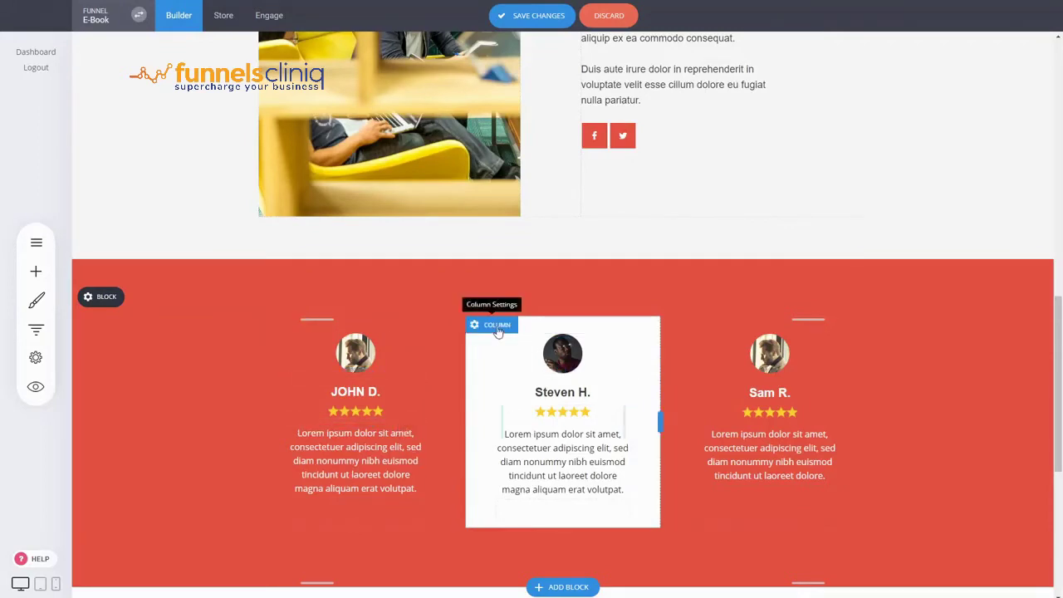
click(495, 326)
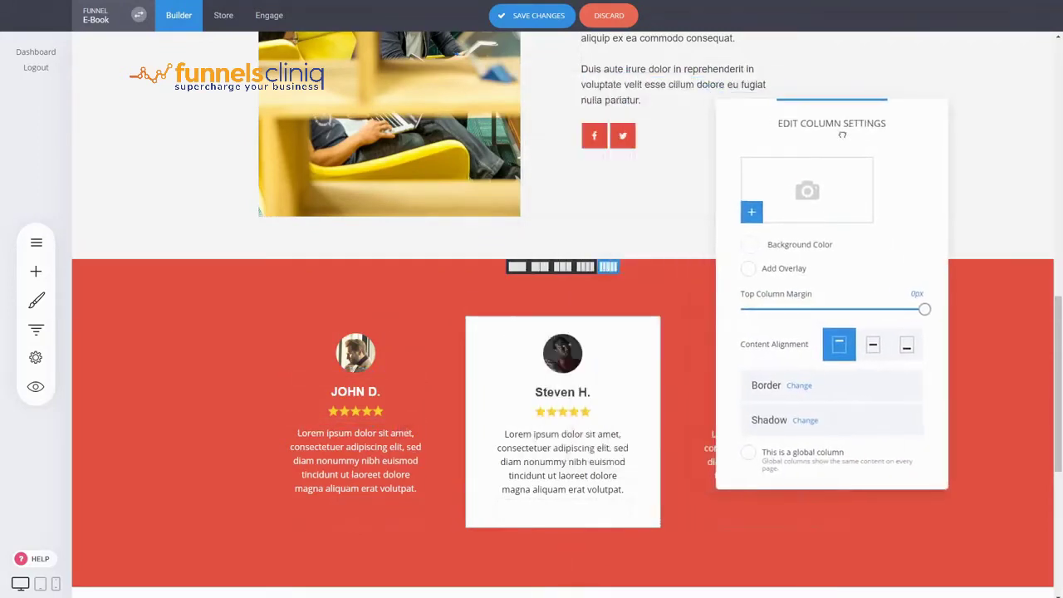
click(750, 245)
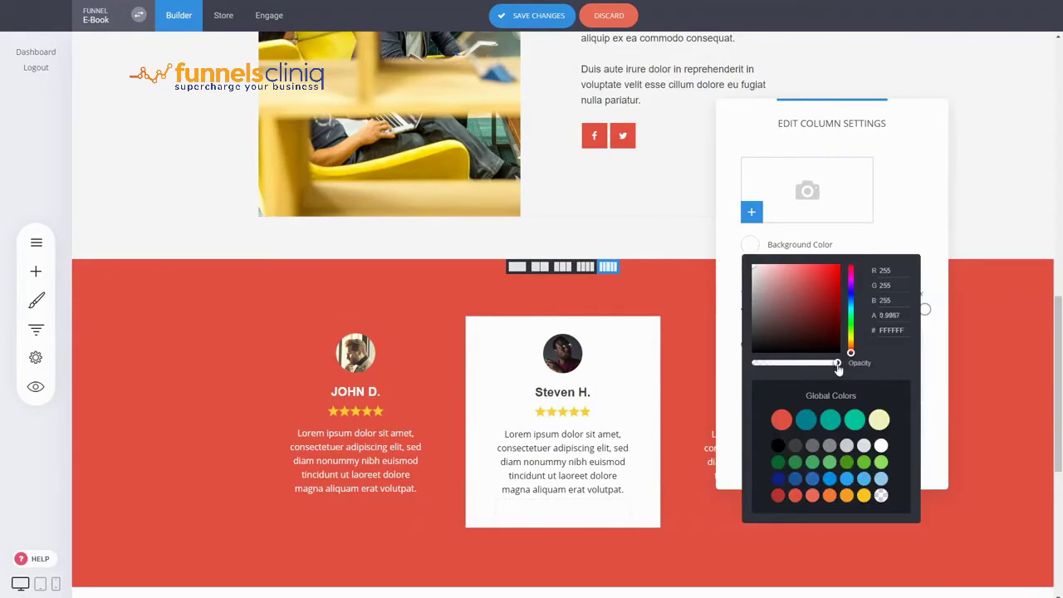
drag(838, 369, 817, 374)
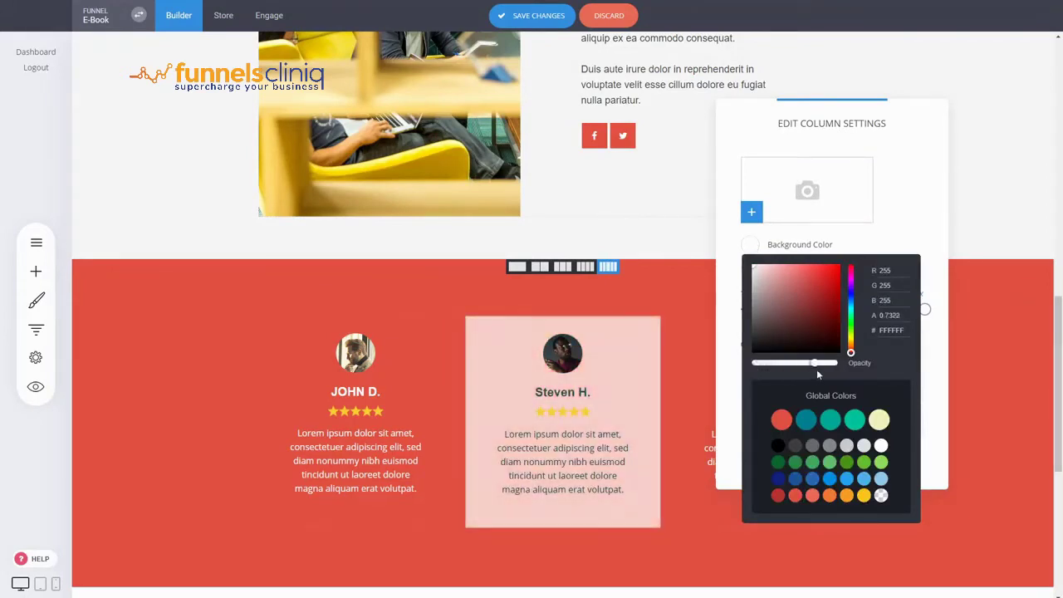
click(829, 421)
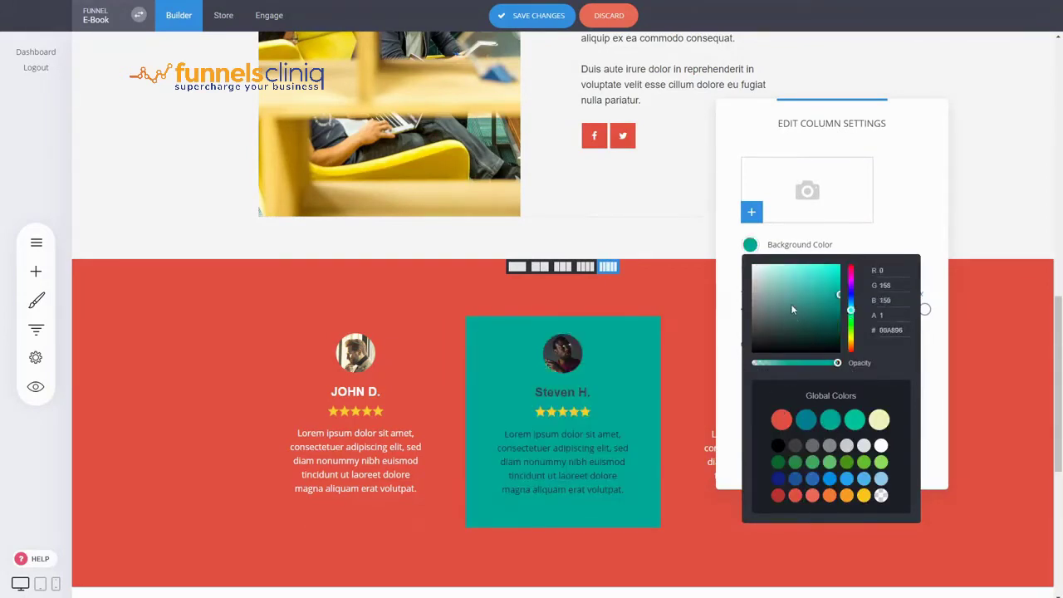
drag(791, 305, 733, 260)
click(918, 228)
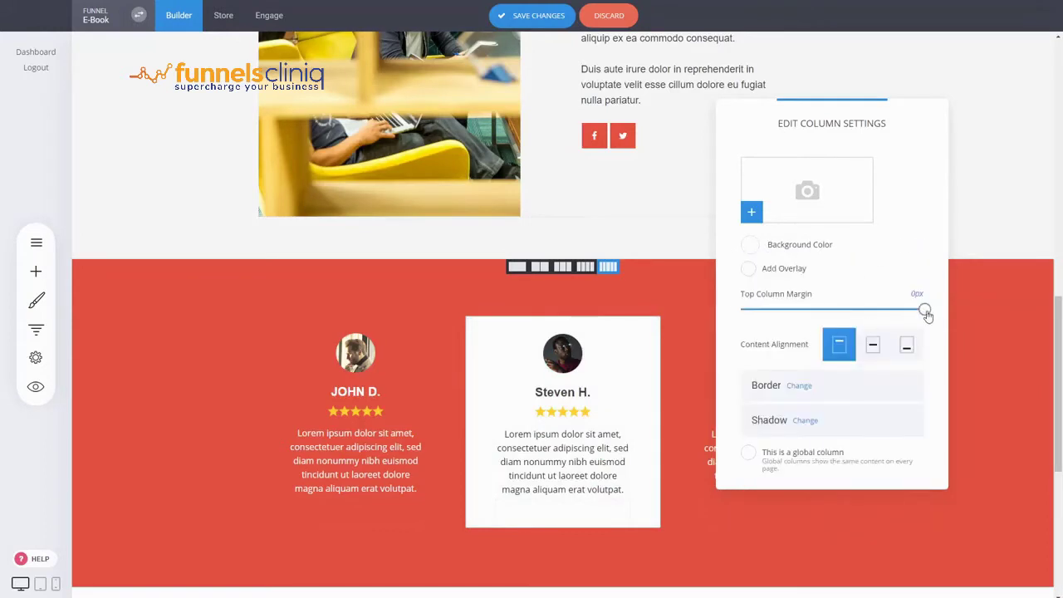
mouse_move(924, 314)
mouse_down()
mouse_move(831, 310)
mouse_move(927, 315)
mouse_up()
click(693, 297)
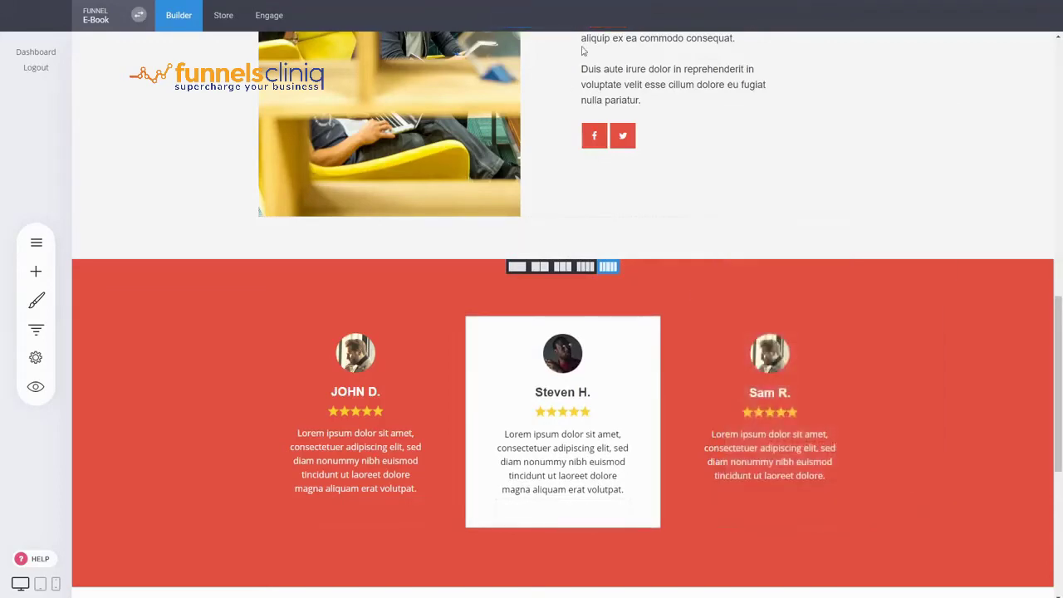
Insert the "Do Things Differently" template from the Video category between the About Me block and the testimonials block
scroll(842, 291, down, 2)
scroll(833, 336, up, 4)
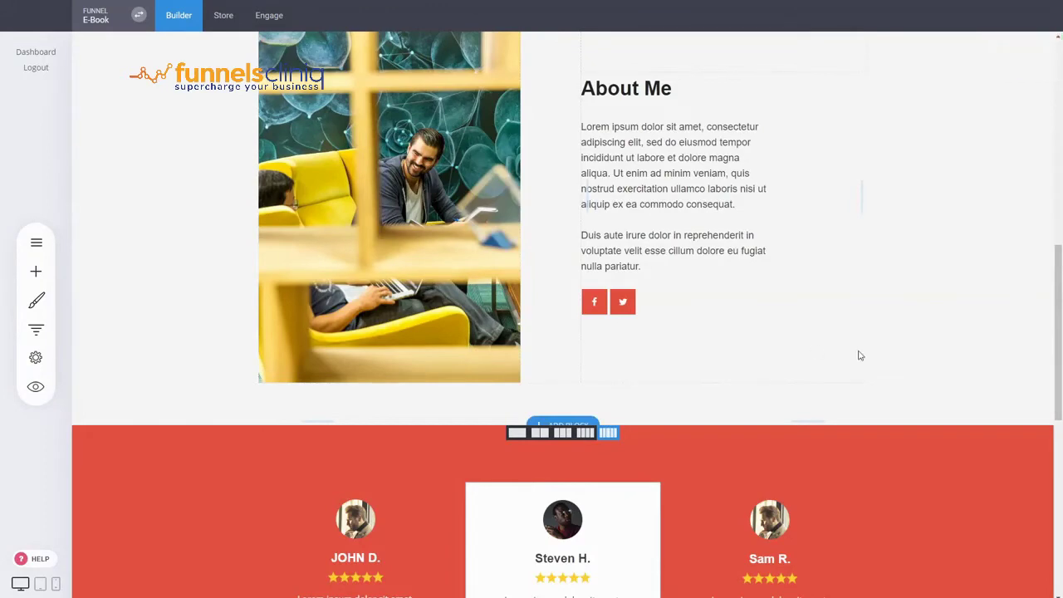
scroll(939, 336, down, 1)
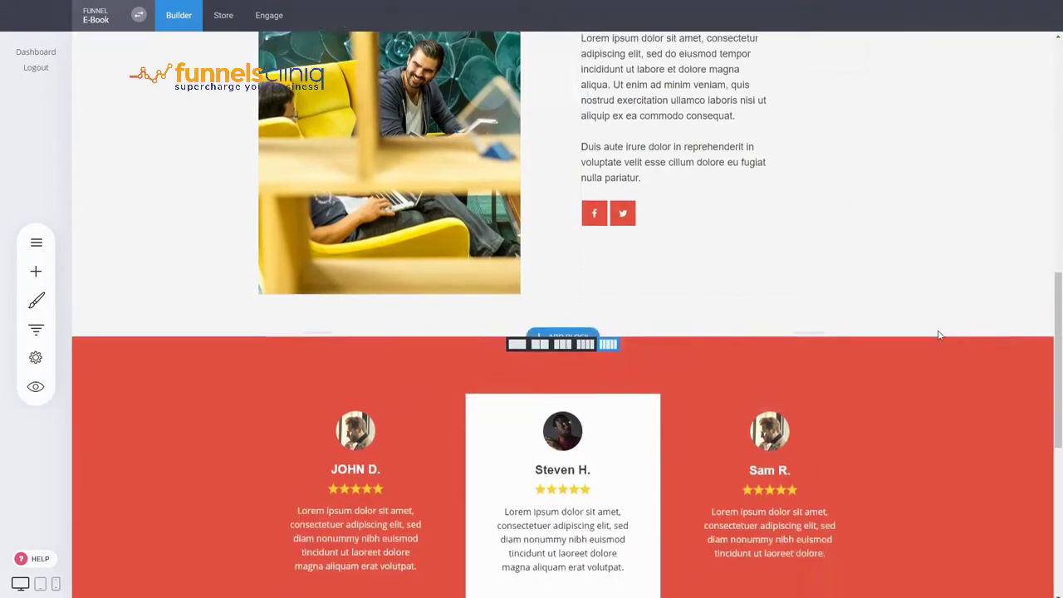
scroll(935, 374, up, 3)
scroll(531, 411, down, 2)
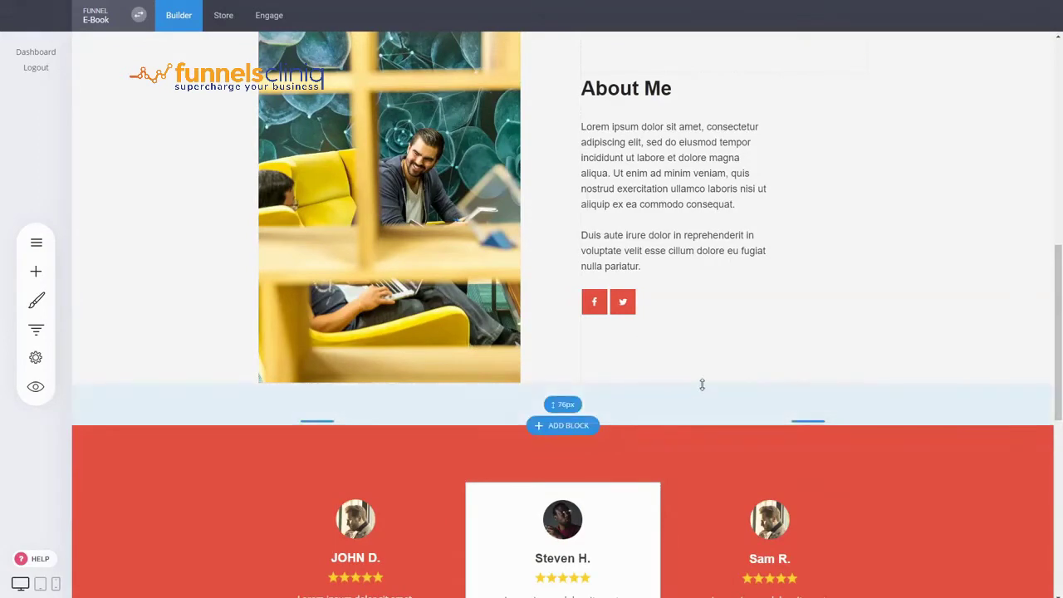
click(568, 426)
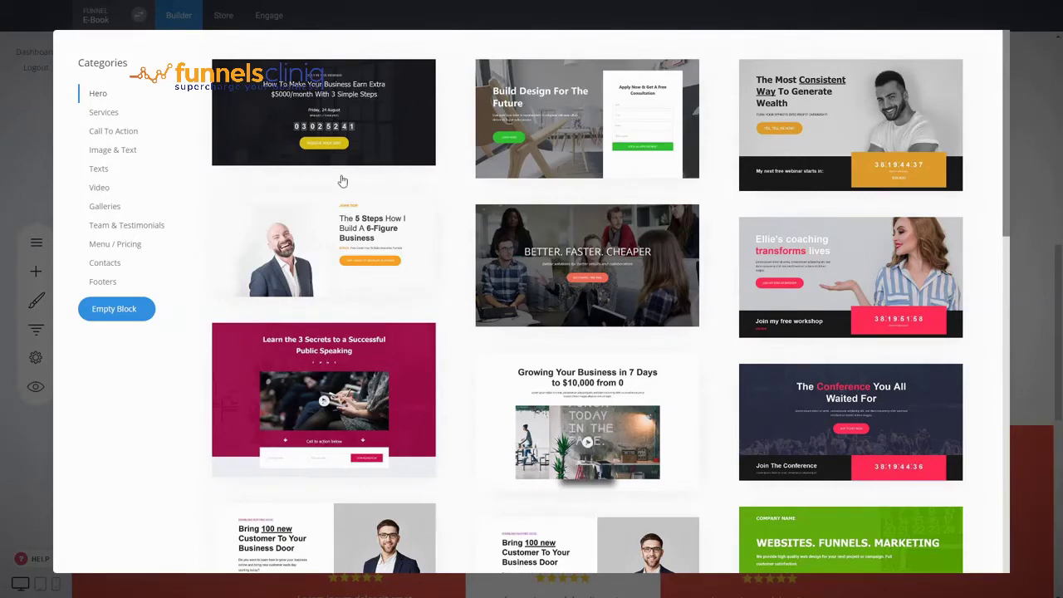
click(115, 190)
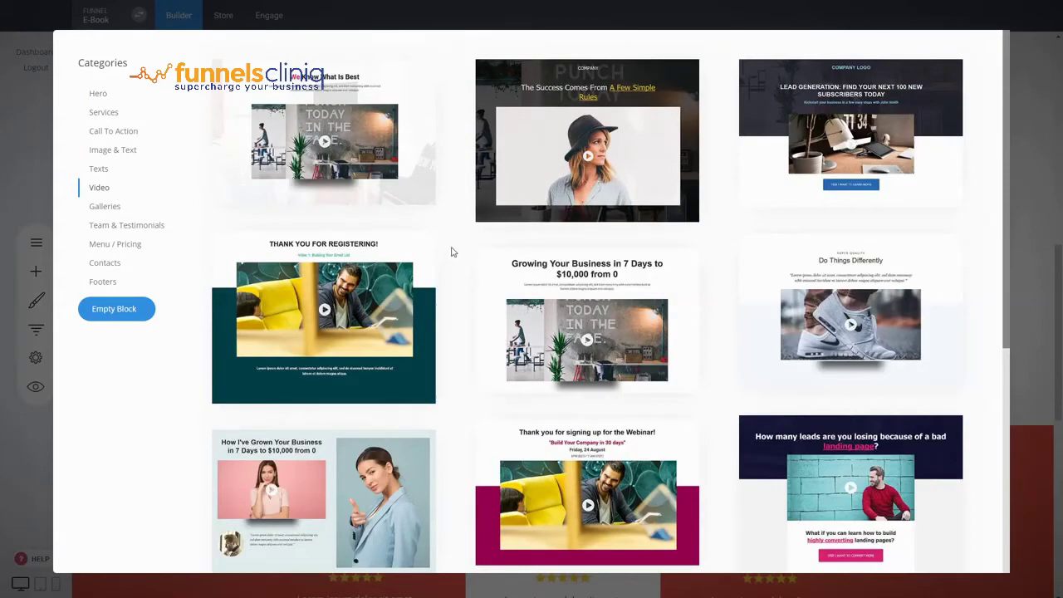
scroll(452, 251, down, 3)
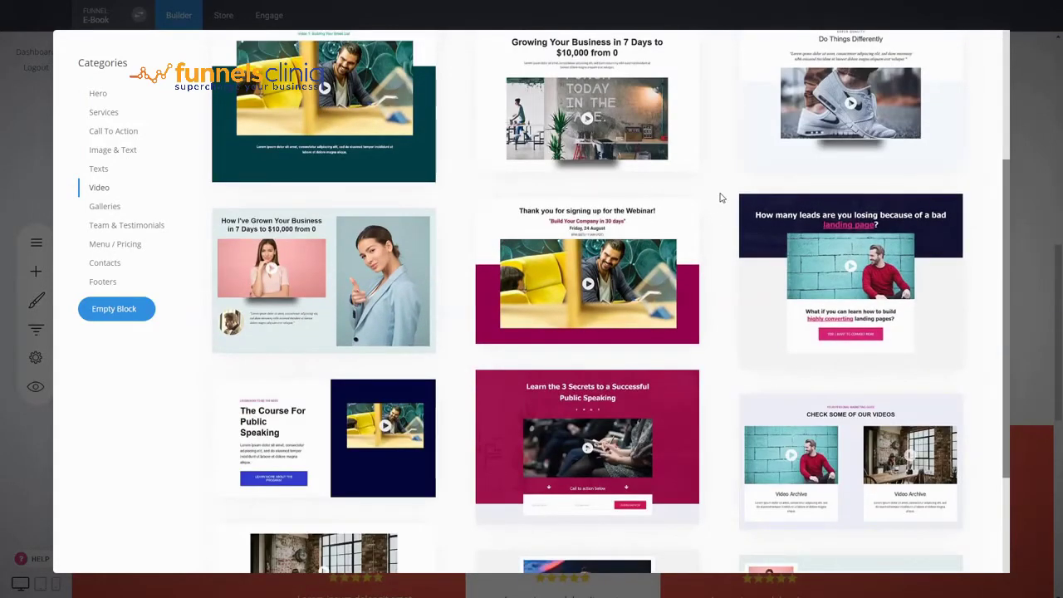
scroll(720, 198, down, 2)
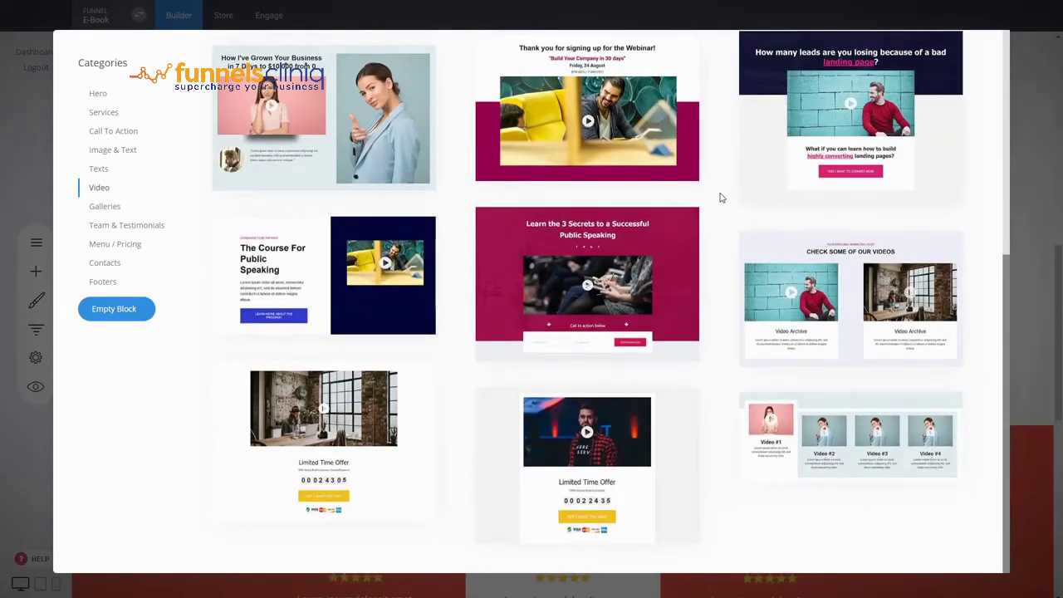
scroll(722, 202, up, 5)
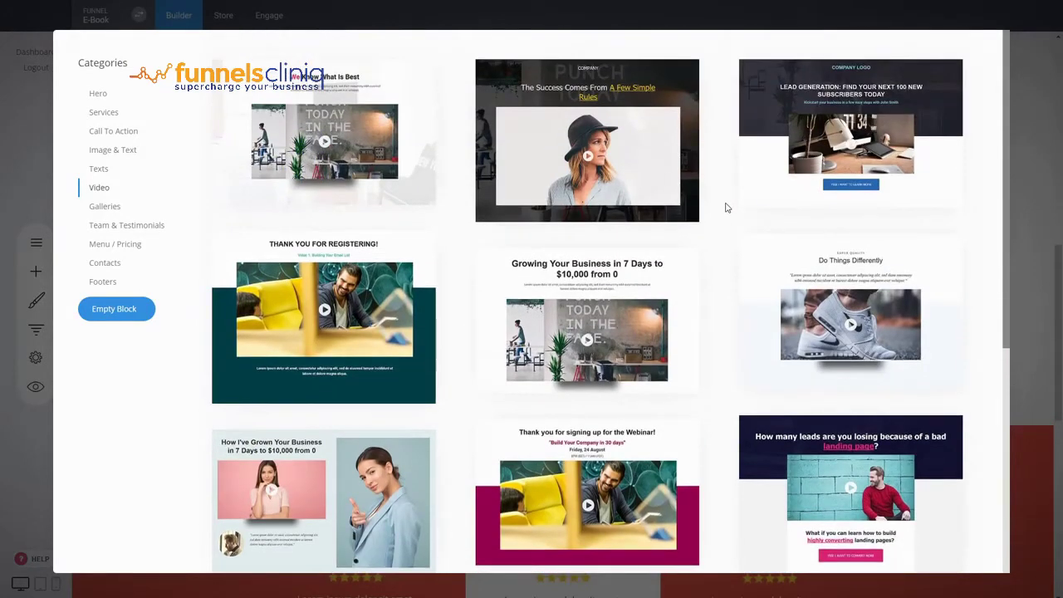
click(847, 287)
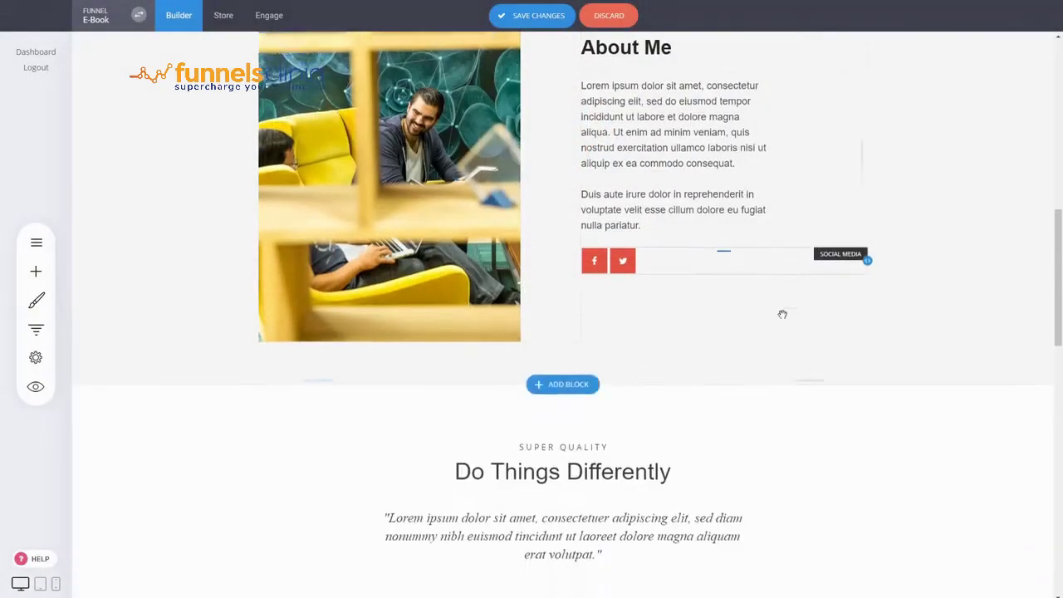
Slightly reduce the spacing above the columns in the red testimonials block
scroll(783, 314, down, 2)
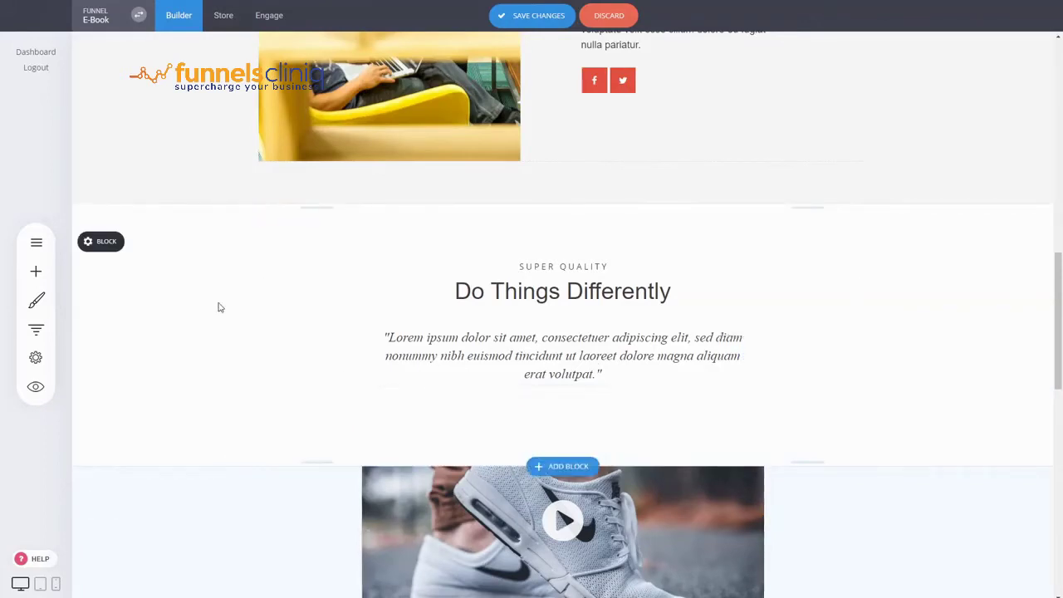
scroll(219, 307, down, 2)
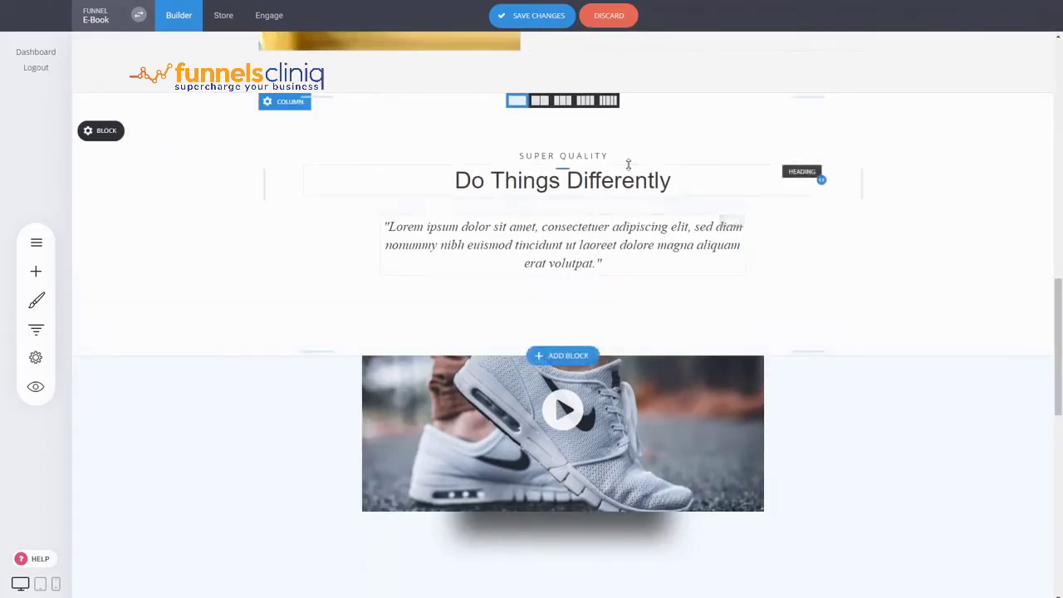
scroll(124, 329, down, 2)
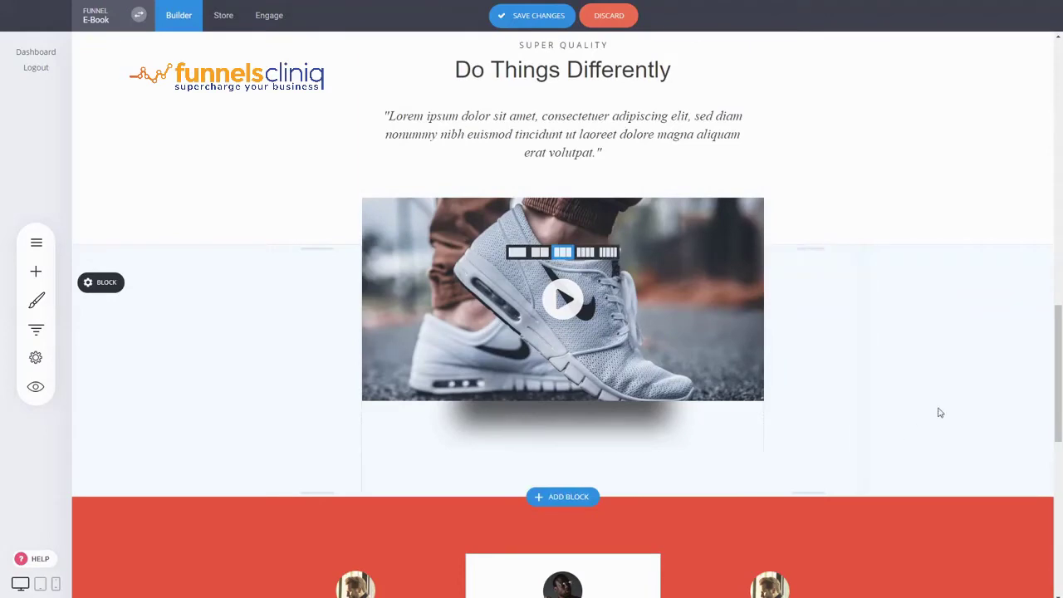
scroll(954, 408, down, 5)
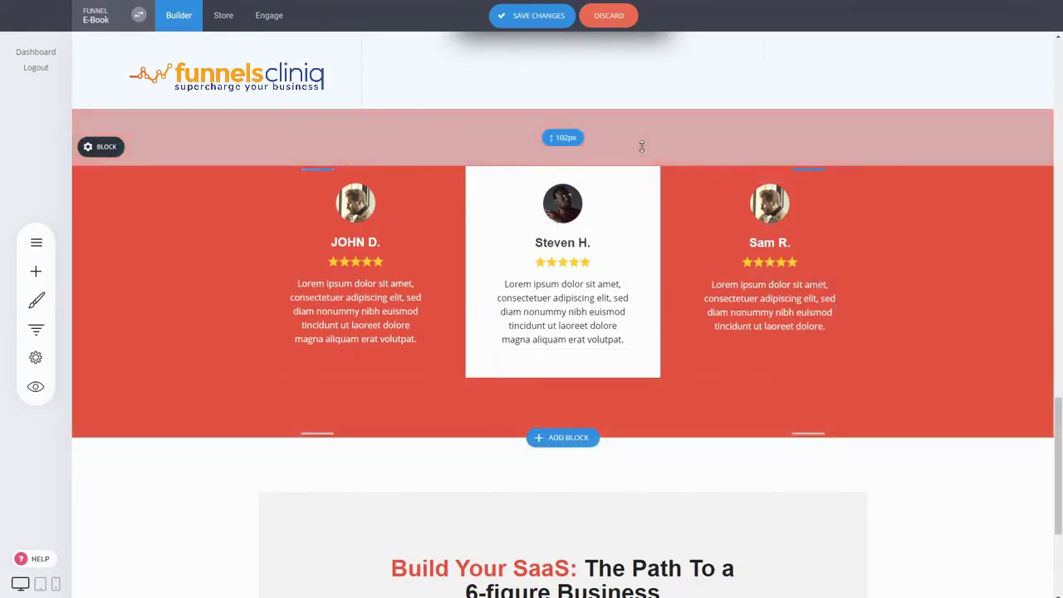
drag(643, 142, 643, 131)
drag(641, 402, 643, 404)
drag(659, 138, 608, 147)
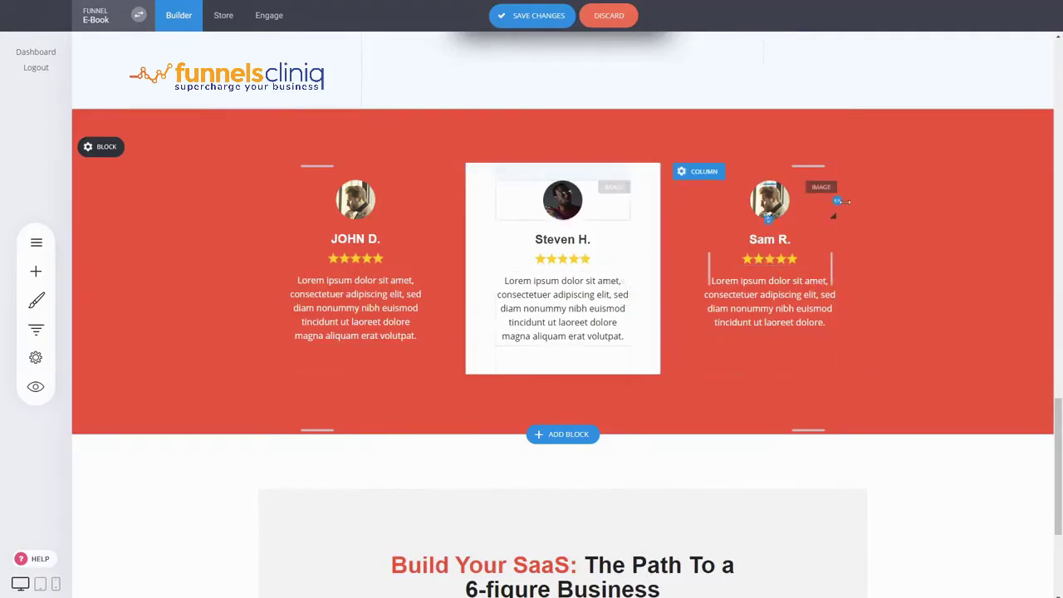
Check the rest of the page down to the closing offer, return to its beginning and save the changes
scroll(887, 211, down, 3)
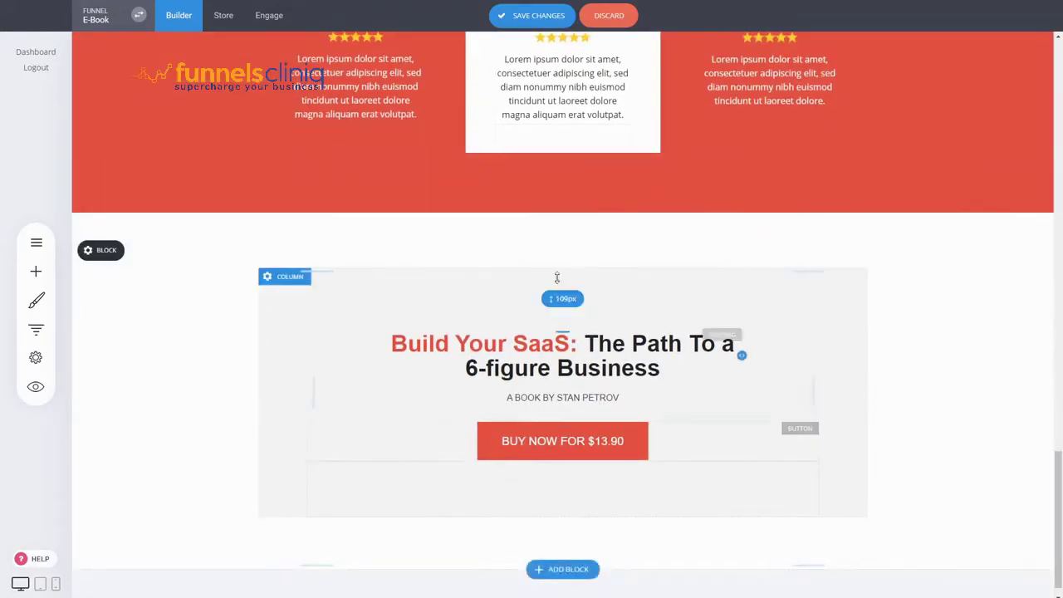
drag(1060, 489, 1052, 57)
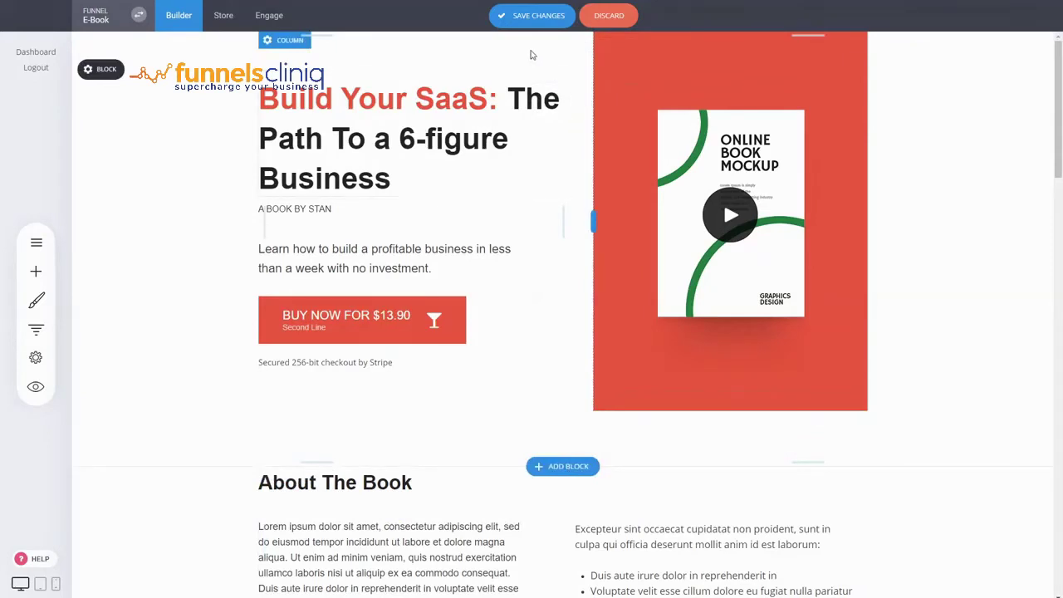
click(534, 17)
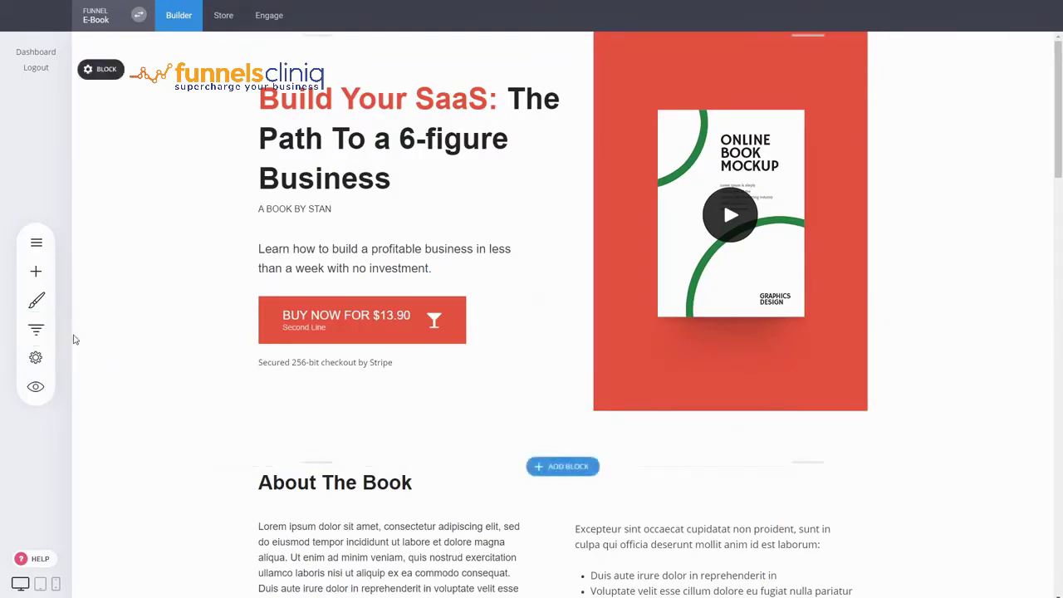
Examine the E-Book Purchase funnel's steps and the list of existing websites and funnels
click(36, 329)
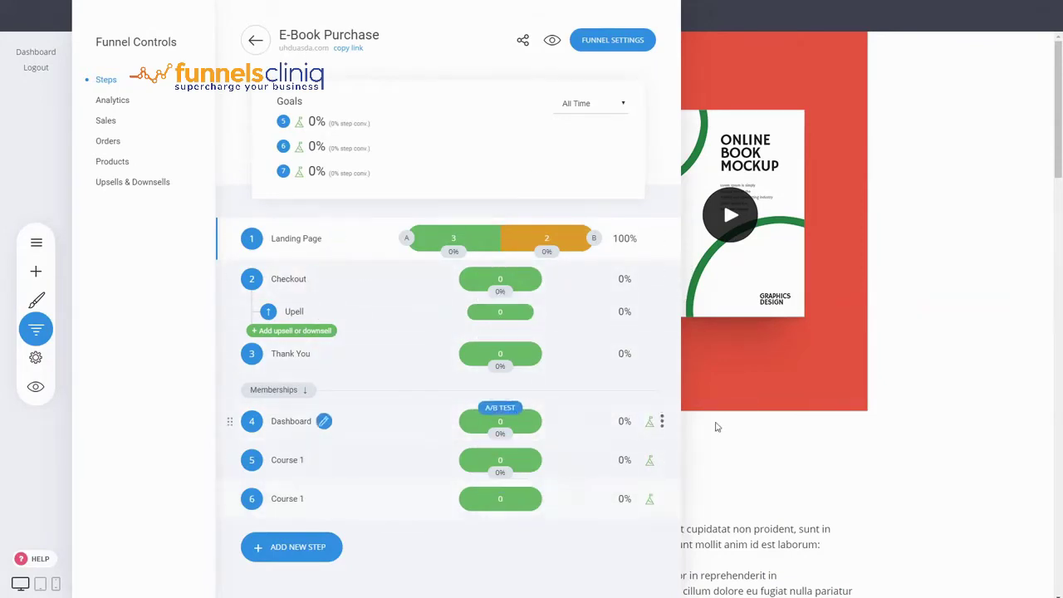
click(902, 305)
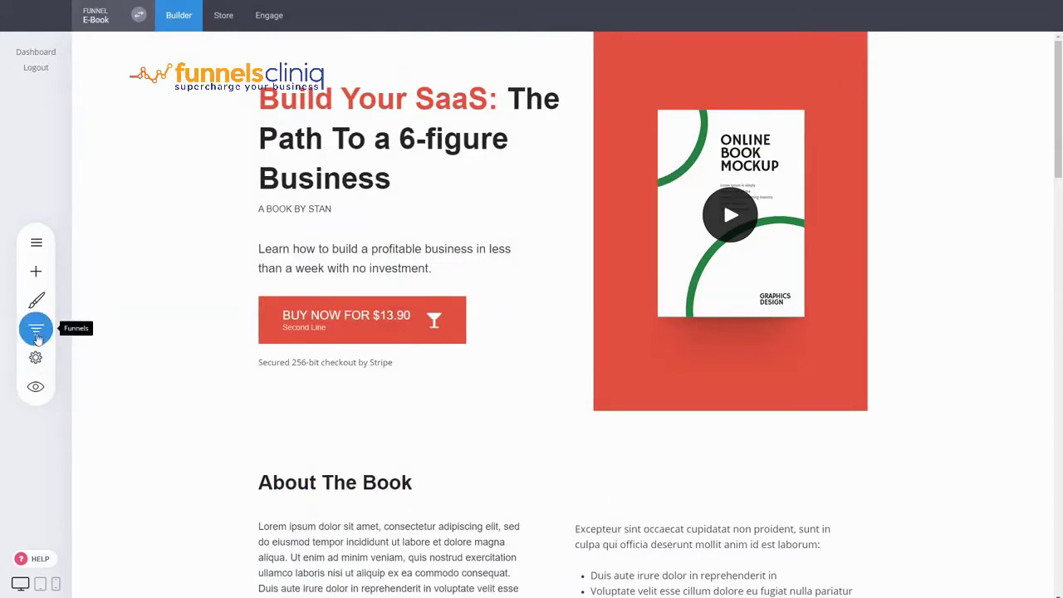
click(36, 329)
click(255, 40)
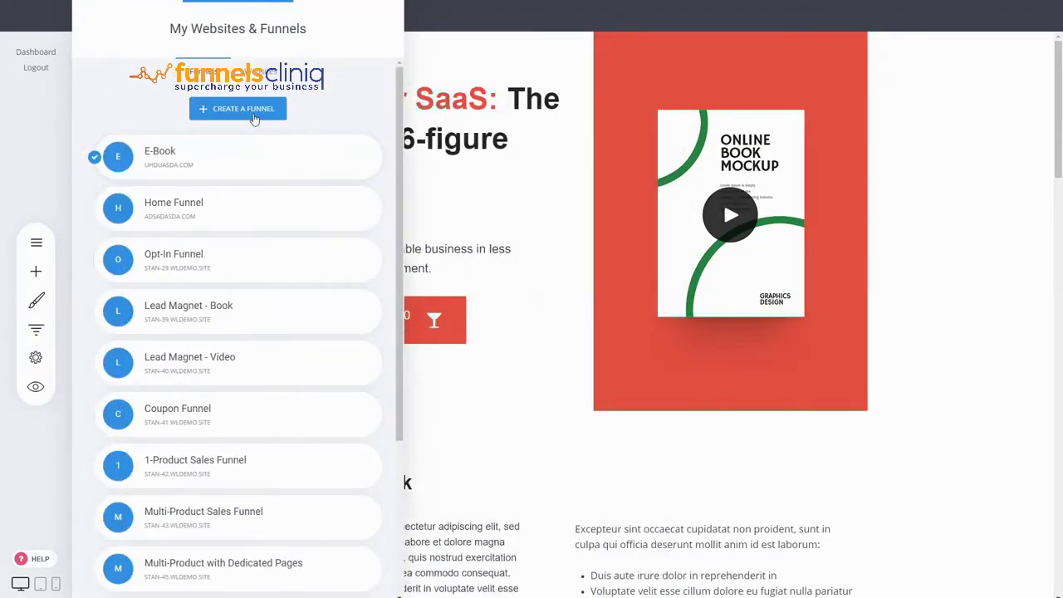
click(37, 333)
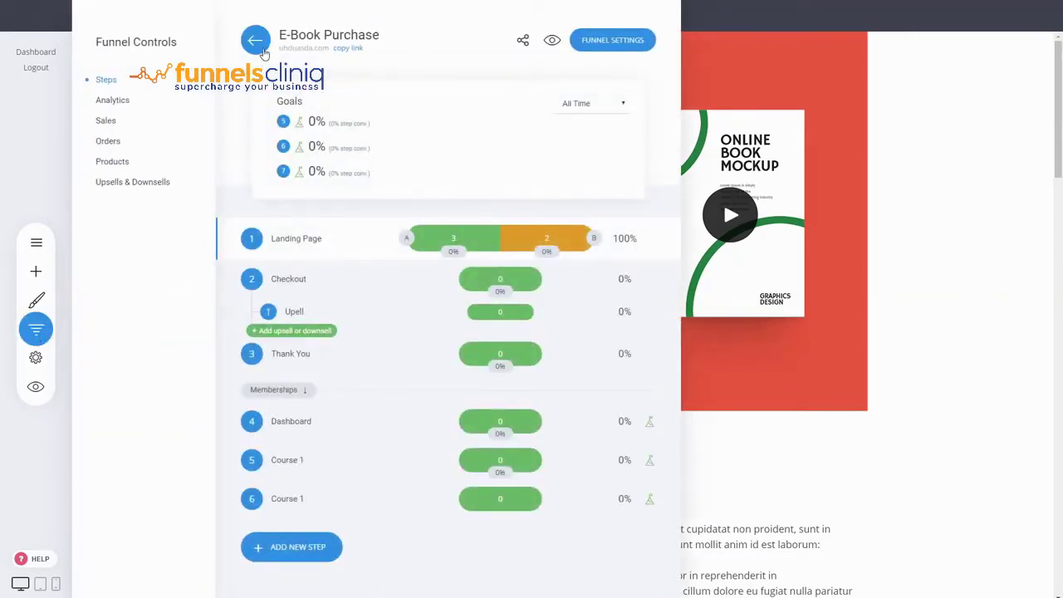
click(256, 40)
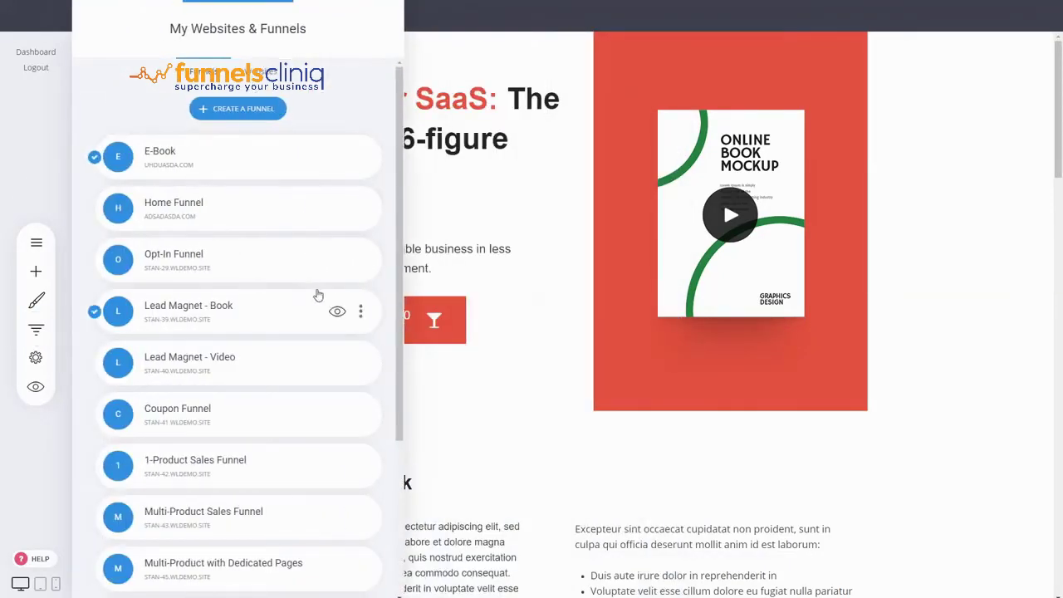
scroll(324, 292, down, 3)
scroll(332, 349, up, 3)
Create a new funnel from the Course Funnel template in the Sales / Product category and name it Funnel Example
click(280, 113)
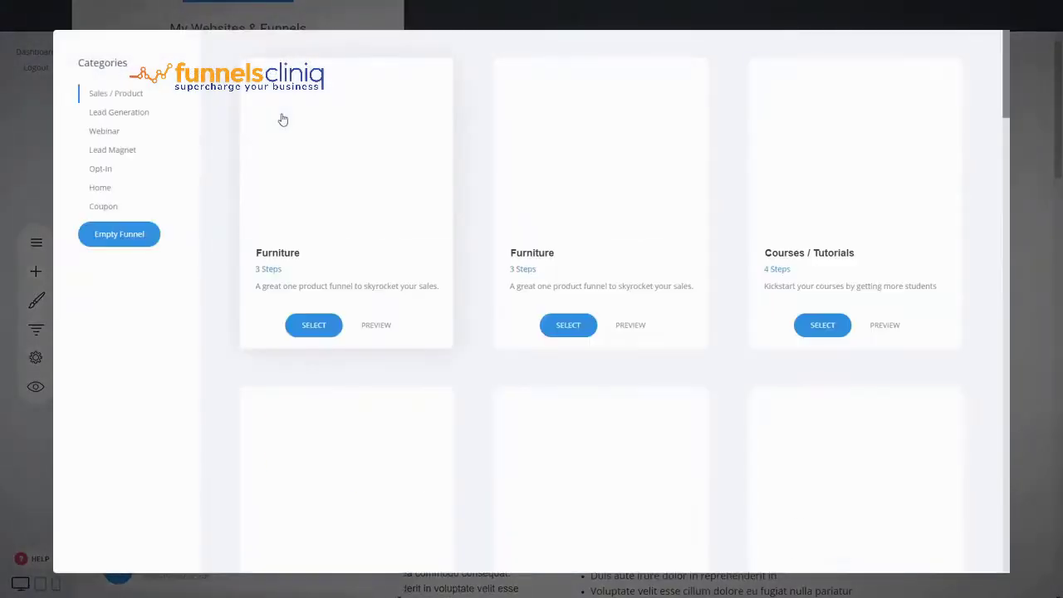
scroll(477, 295, down, 1)
scroll(473, 307, down, 3)
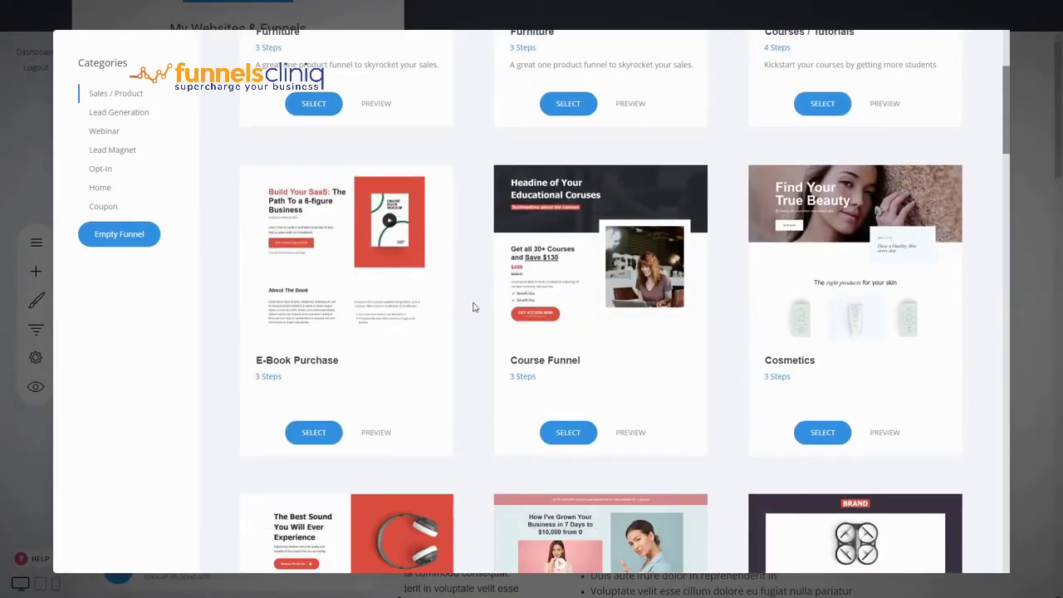
scroll(474, 307, down, 3)
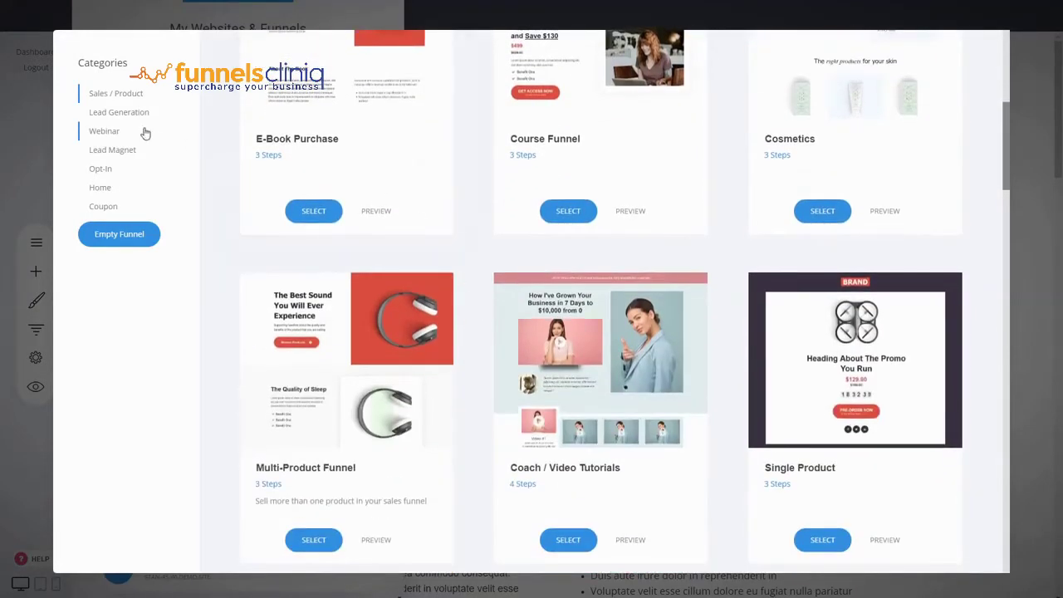
click(105, 112)
click(116, 96)
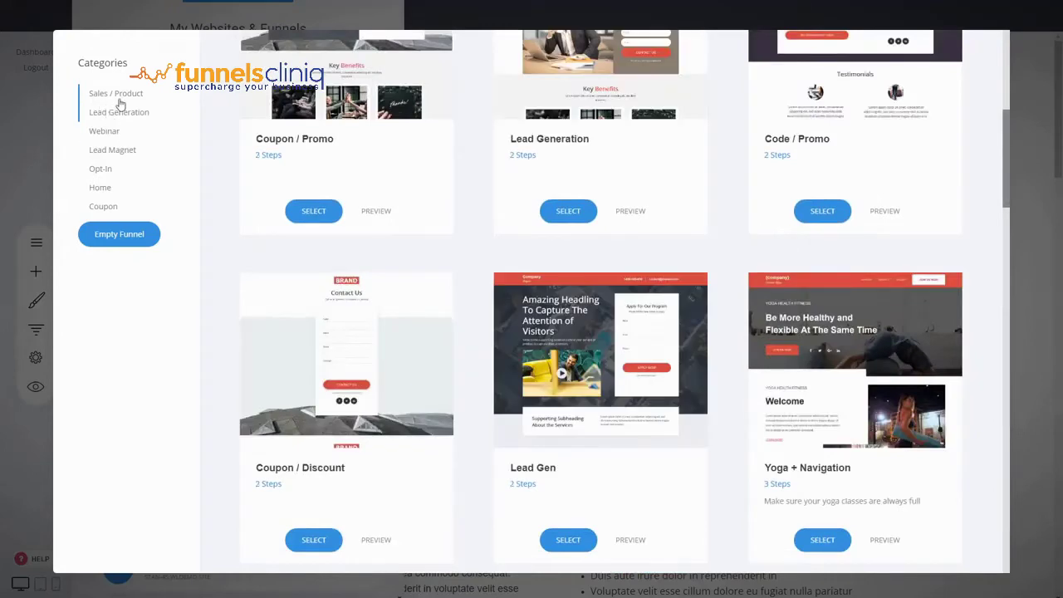
scroll(499, 340, up, 4)
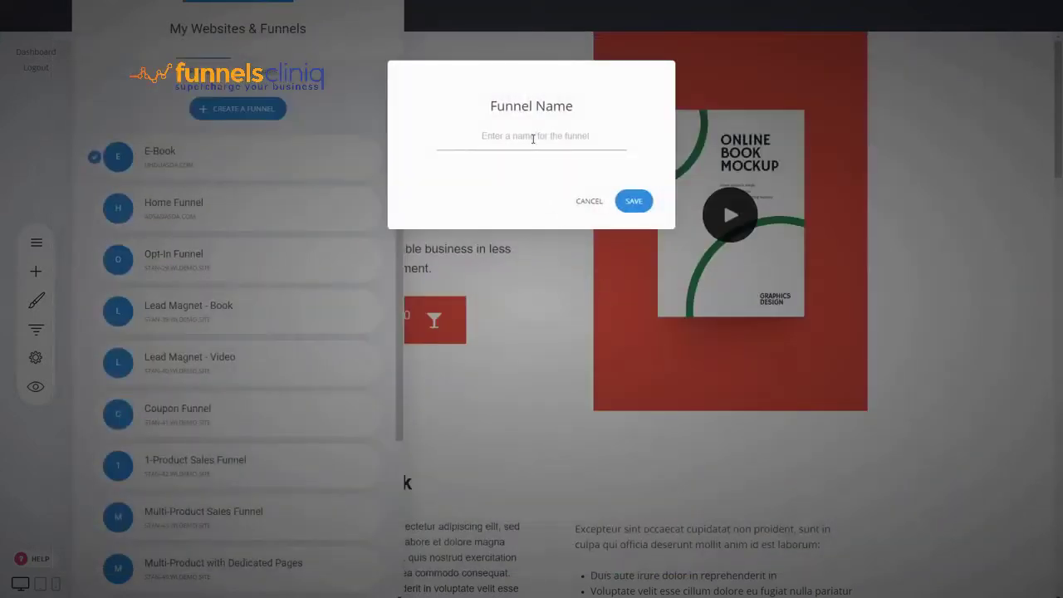
text(funnel Example)
click(642, 207)
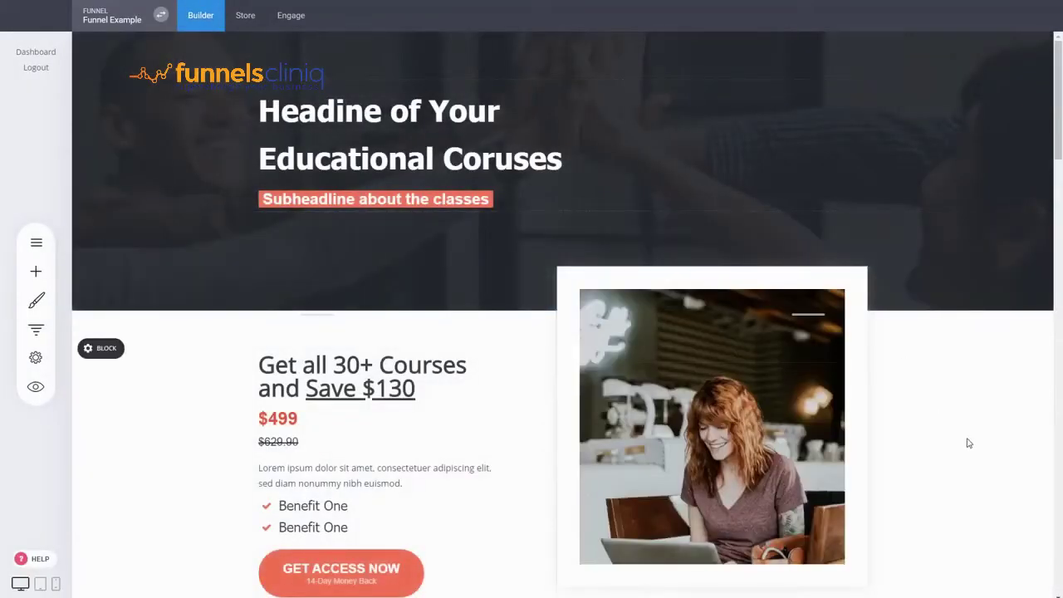
Slightly increase the spacing between the course offer text and the photo beside it, and save the changes
scroll(978, 414, down, 3)
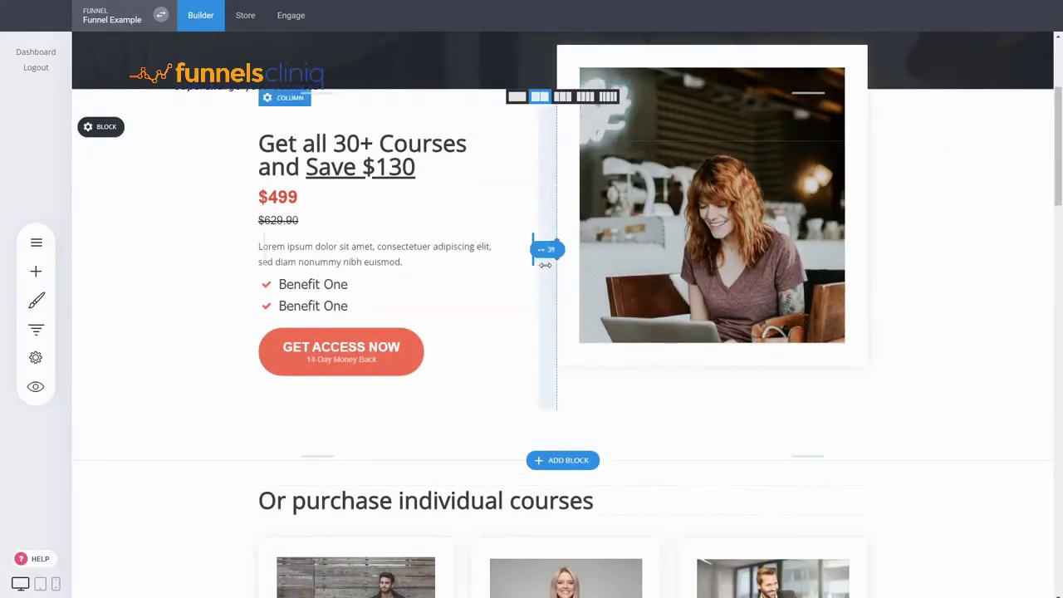
drag(545, 264, 540, 264)
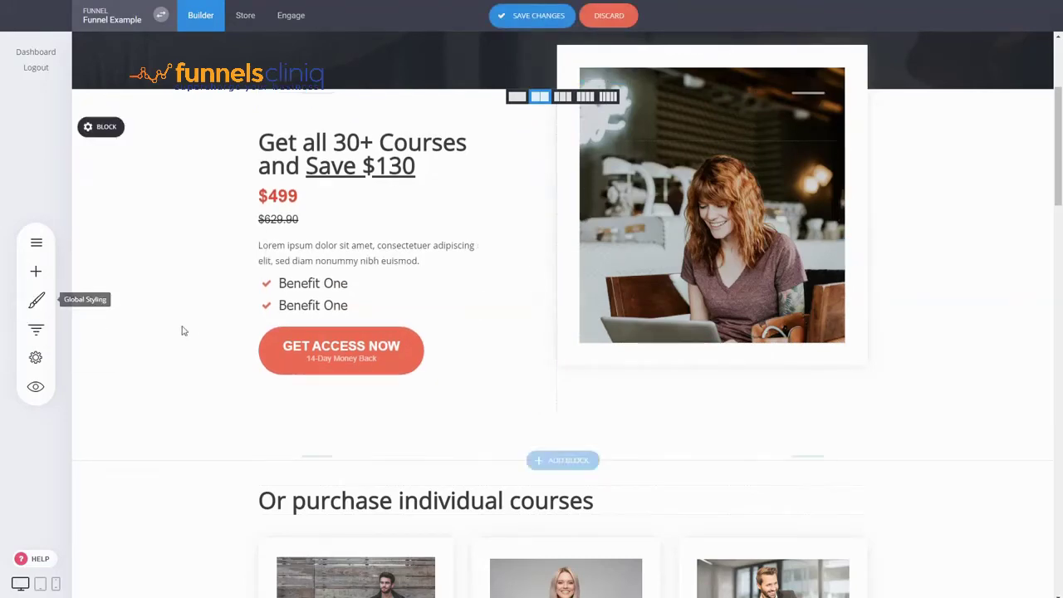
scroll(182, 328, up, 3)
click(526, 24)
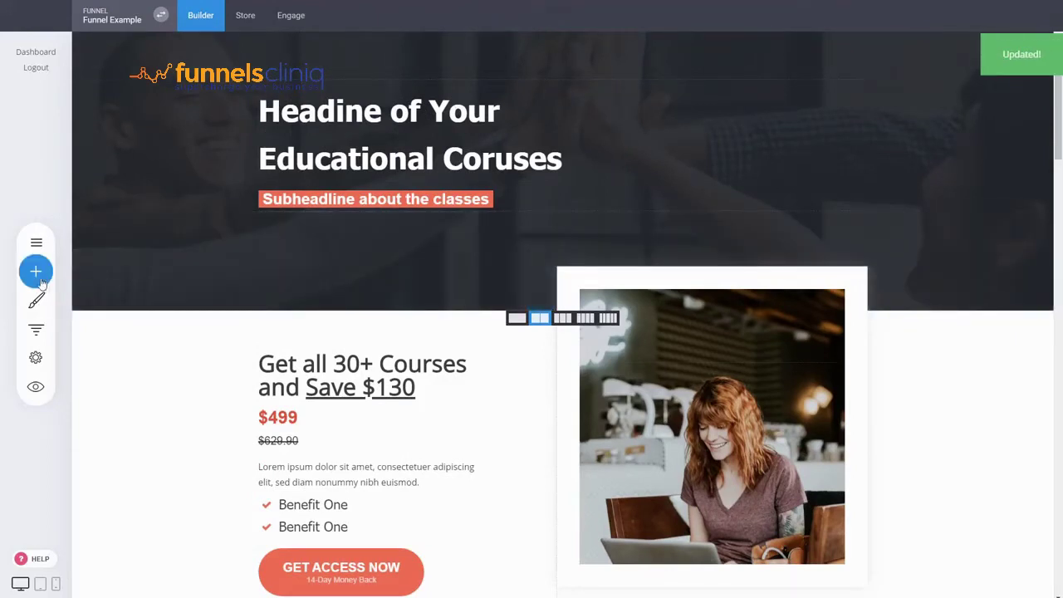
Add a button below the hero subheadline and set its text to CALL TO ACTION
click(36, 272)
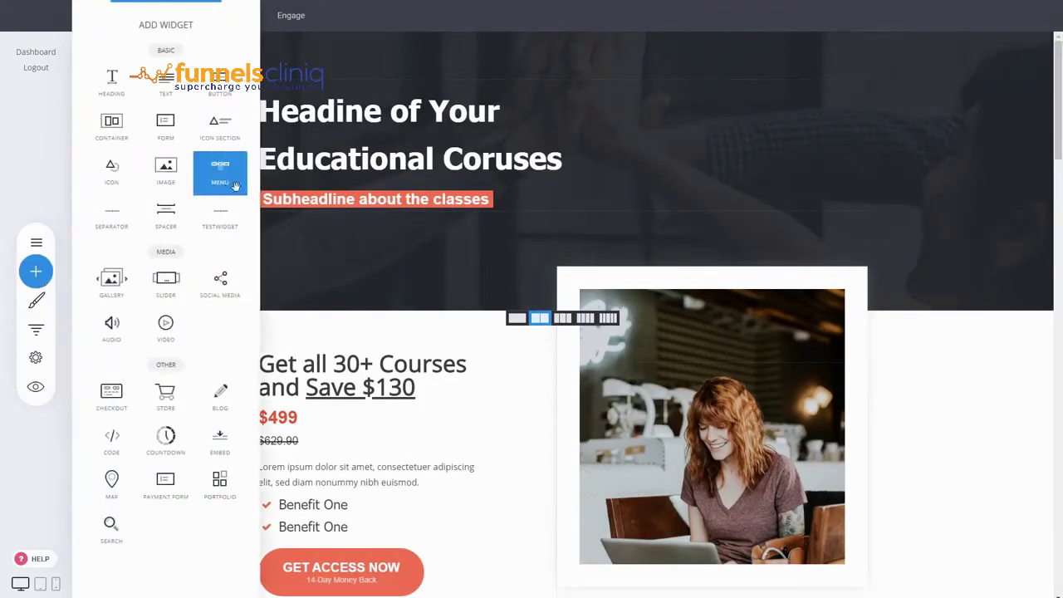
click(291, 210)
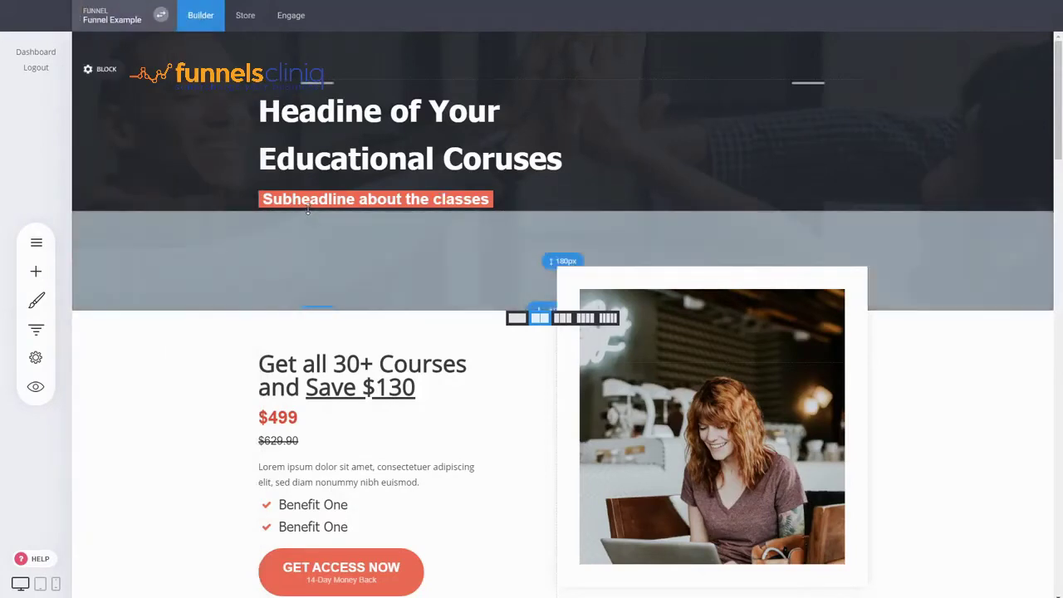
click(38, 281)
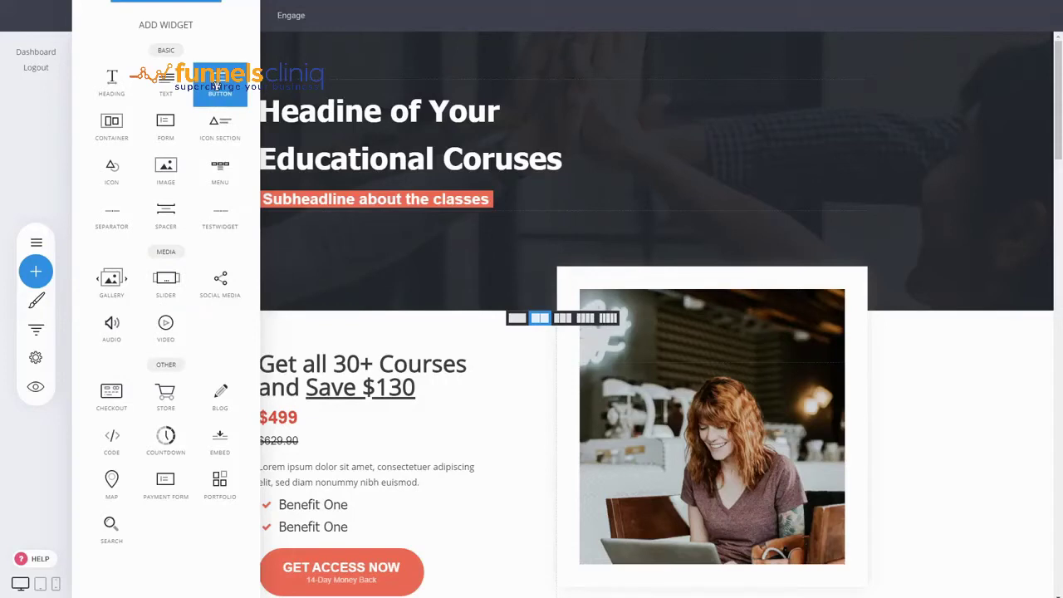
drag(216, 85, 462, 213)
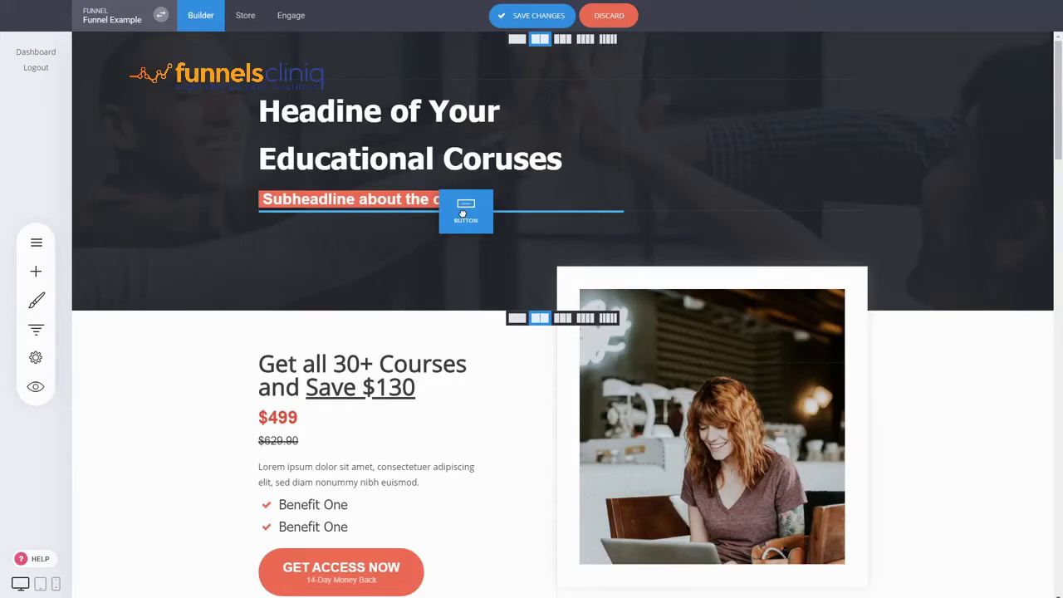
drag(462, 214, 463, 215)
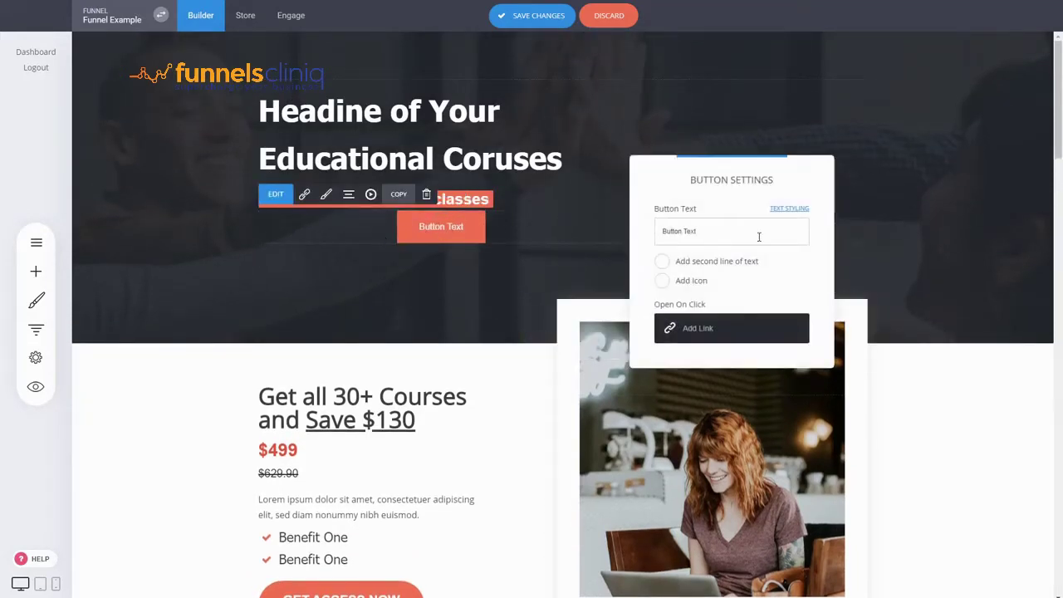
drag(759, 236, 629, 238)
text(C)
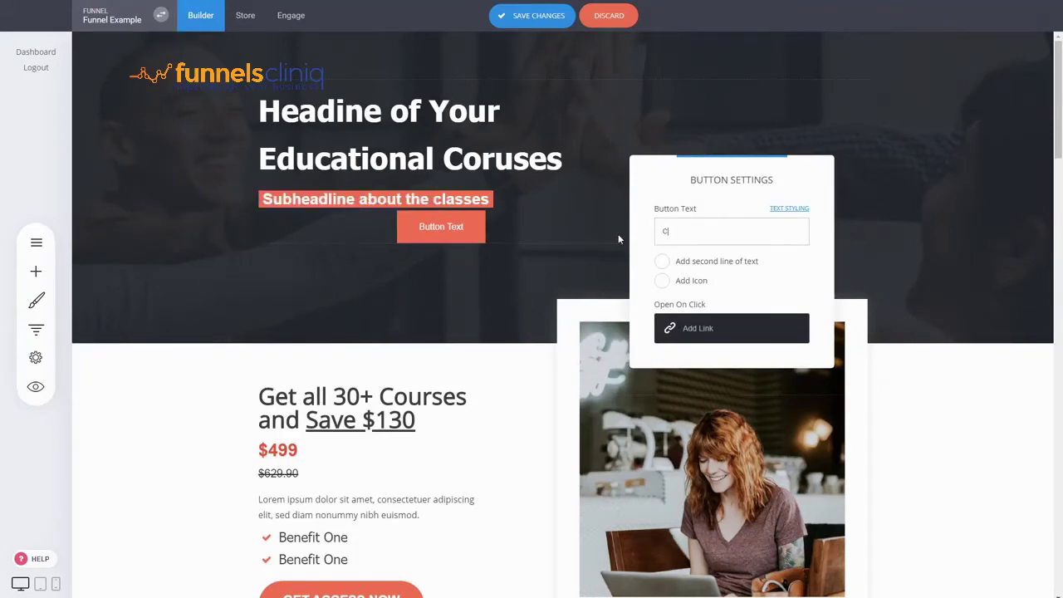
text(ALL TO ACTION)
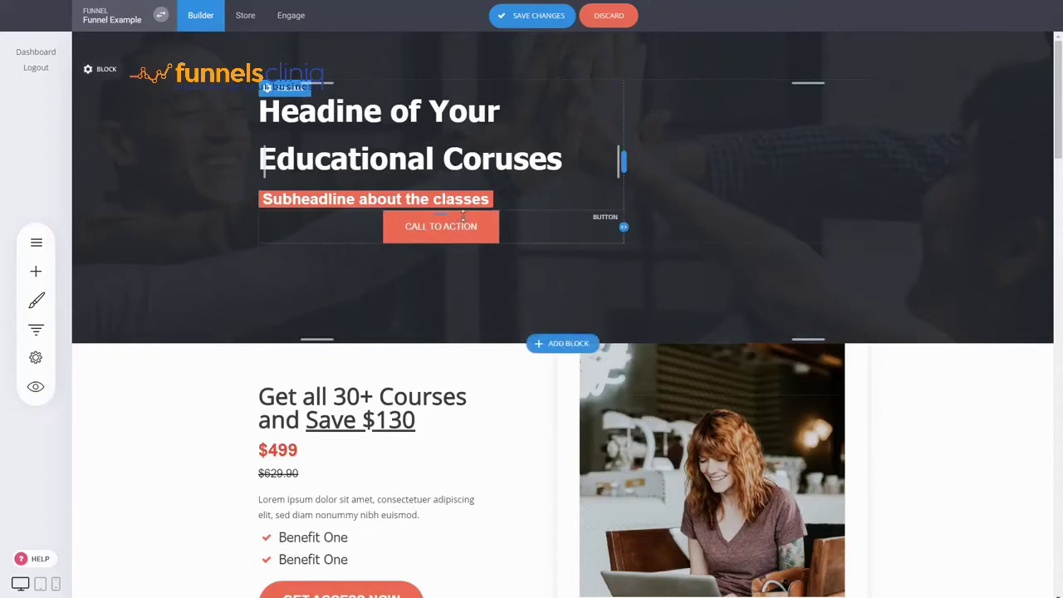
Set the spacing above the CALL TO ACTION button to 31px and align the button left
drag(461, 211, 458, 242)
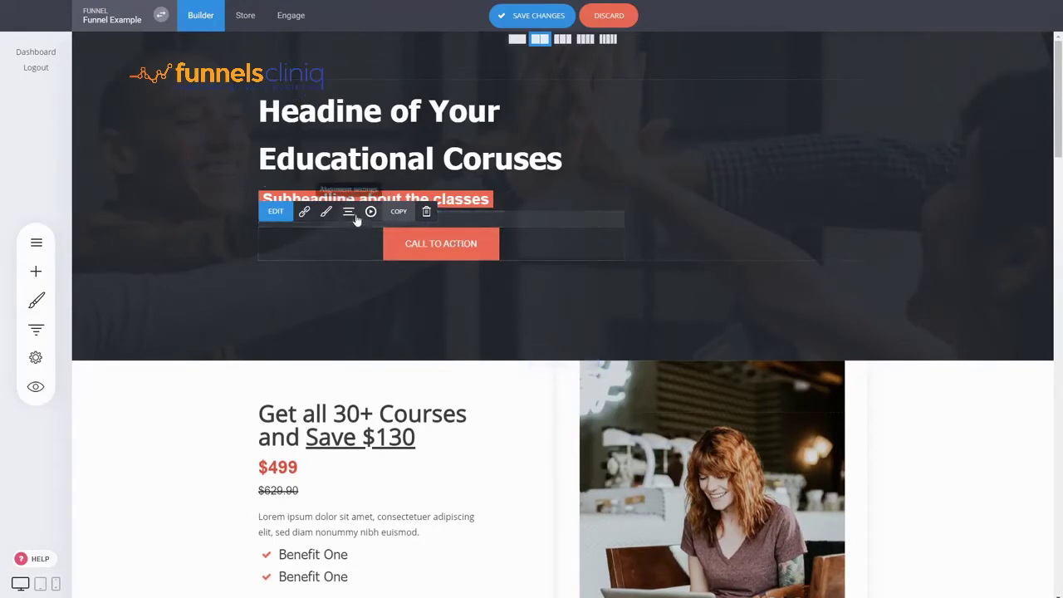
click(350, 213)
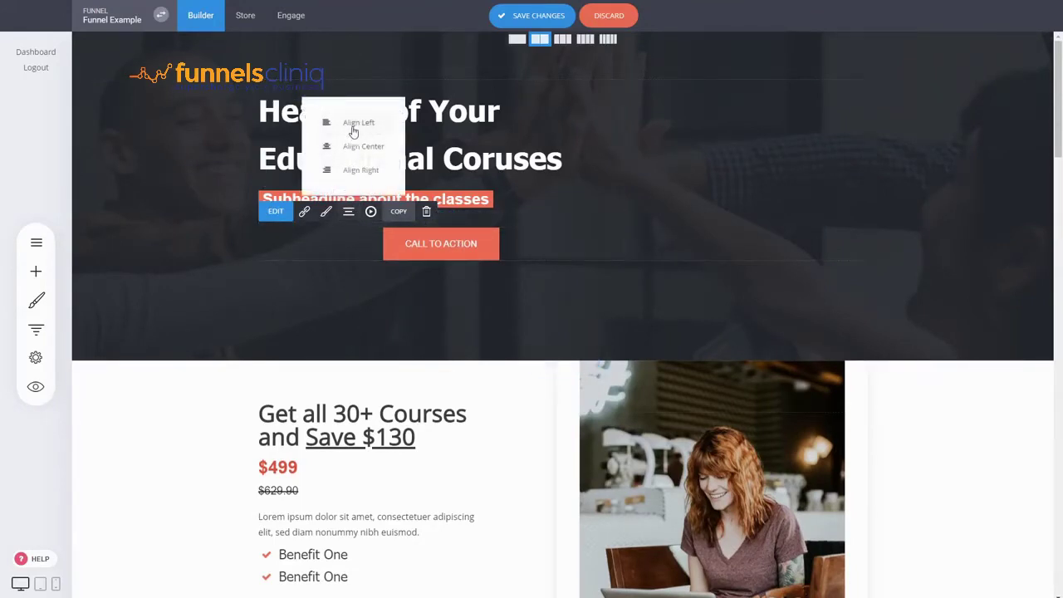
click(353, 131)
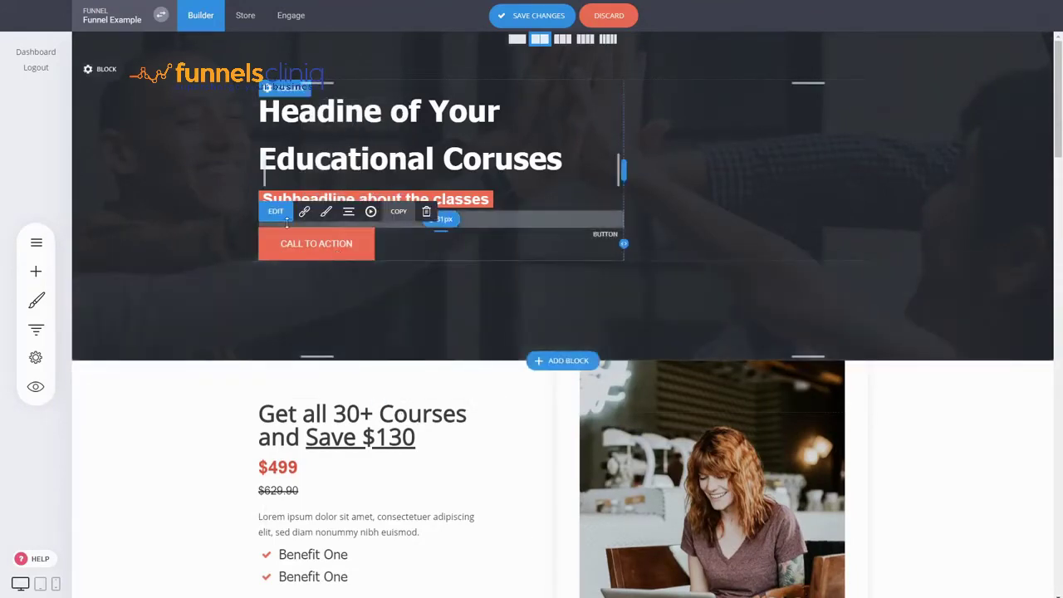
Style the CALL TO ACTION button with a 39px border radius and bold 20px text with 3px letter spacing, and save the changes
click(326, 211)
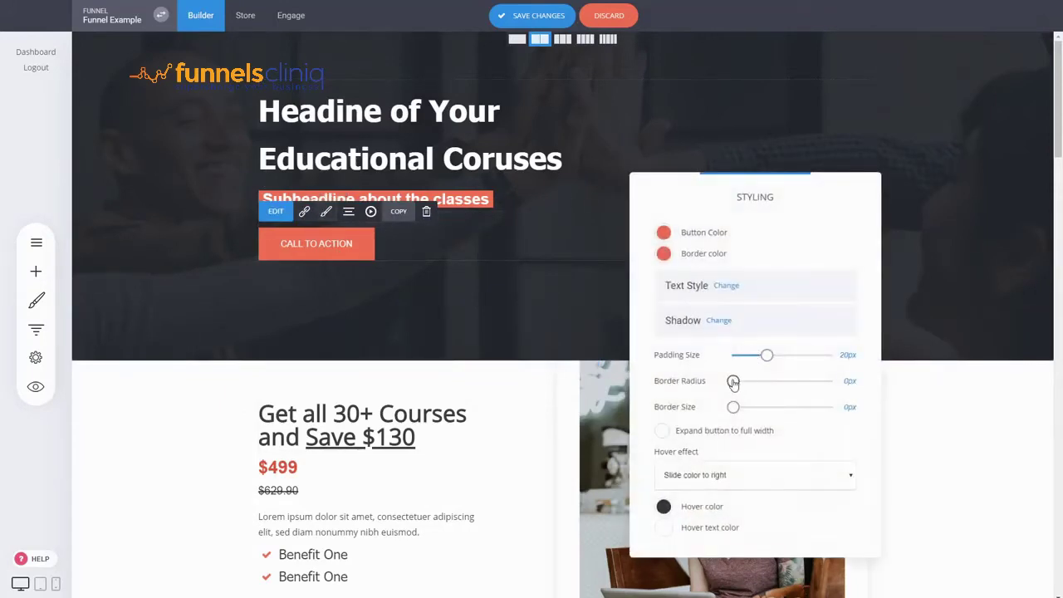
drag(733, 382, 798, 380)
click(724, 288)
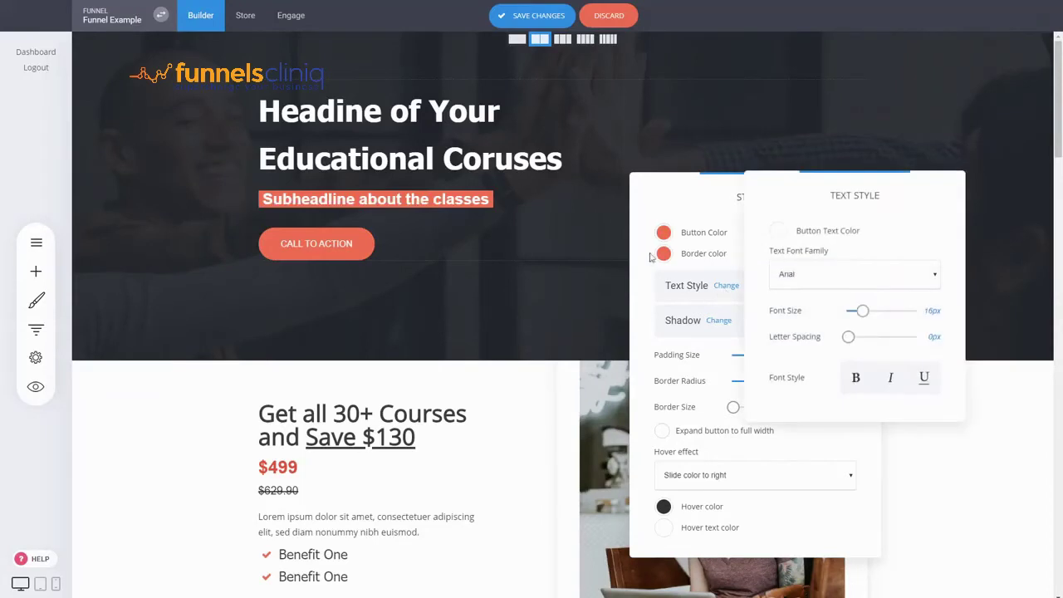
click(856, 379)
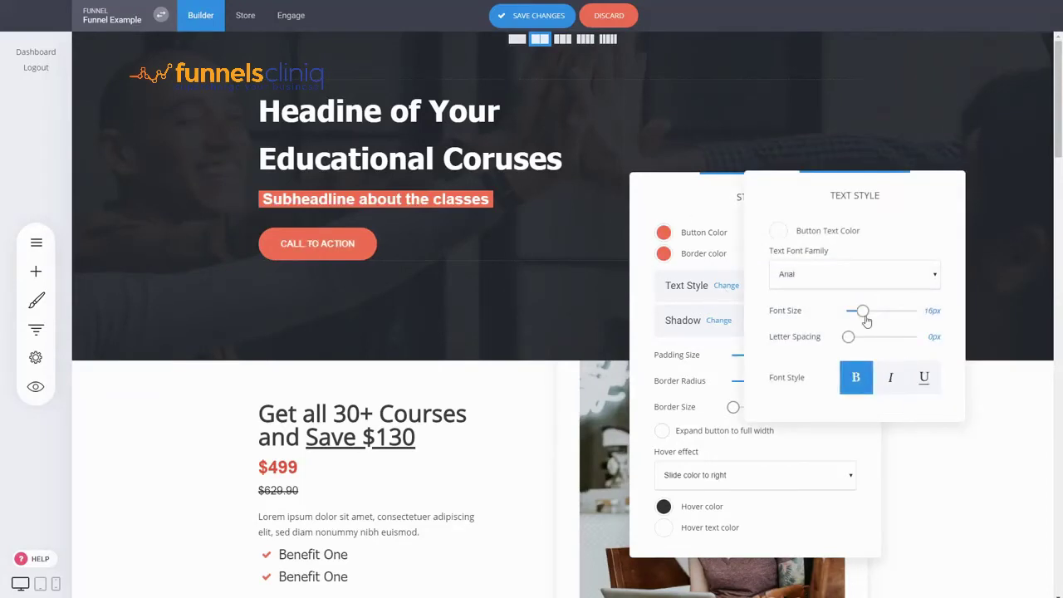
mouse_move(862, 312)
mouse_down()
mouse_move(852, 337)
mouse_move(867, 314)
mouse_up()
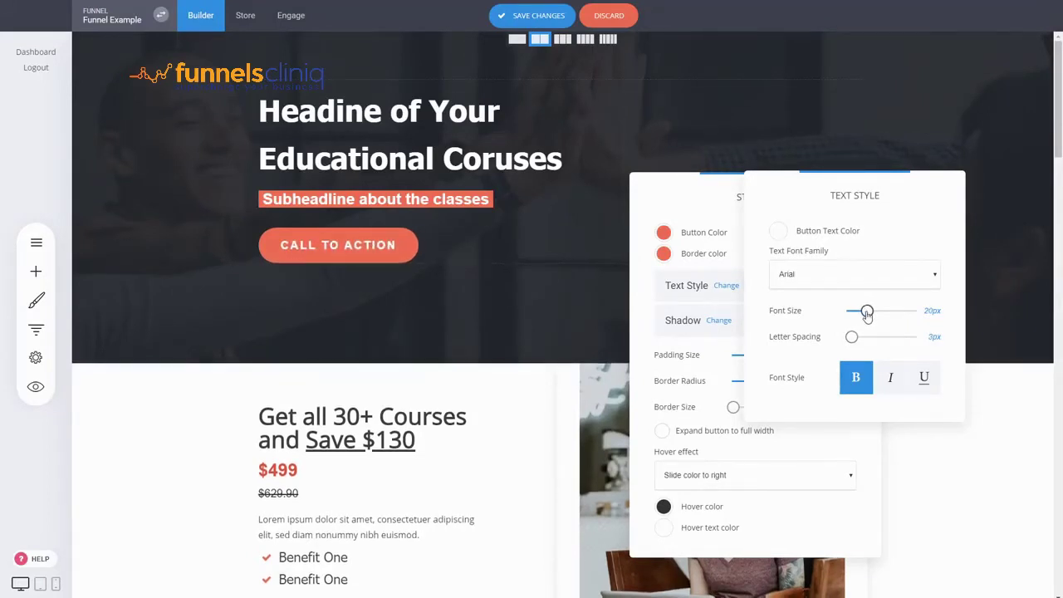
click(558, 227)
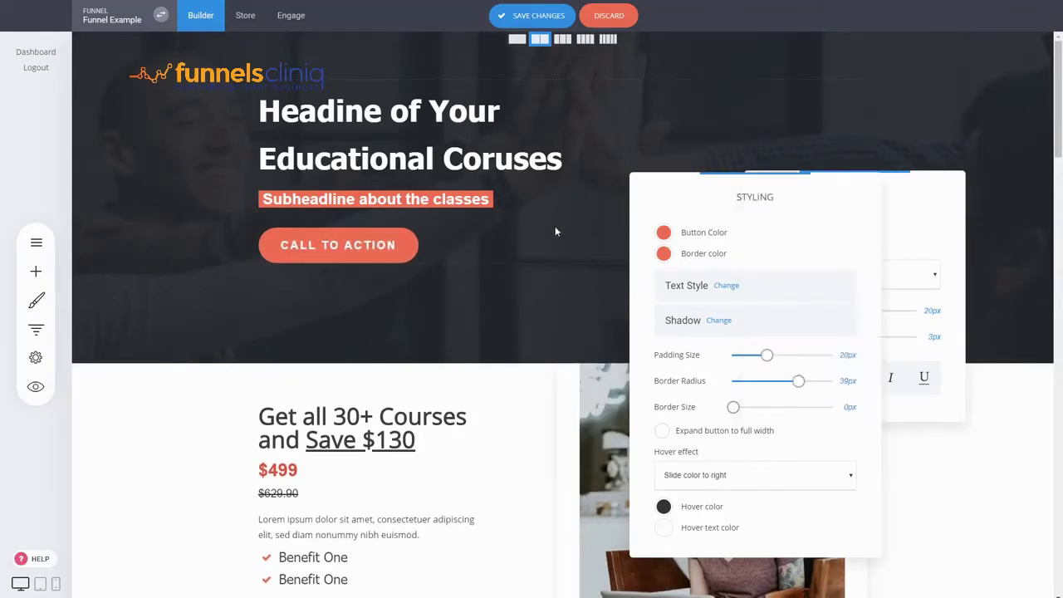
click(552, 220)
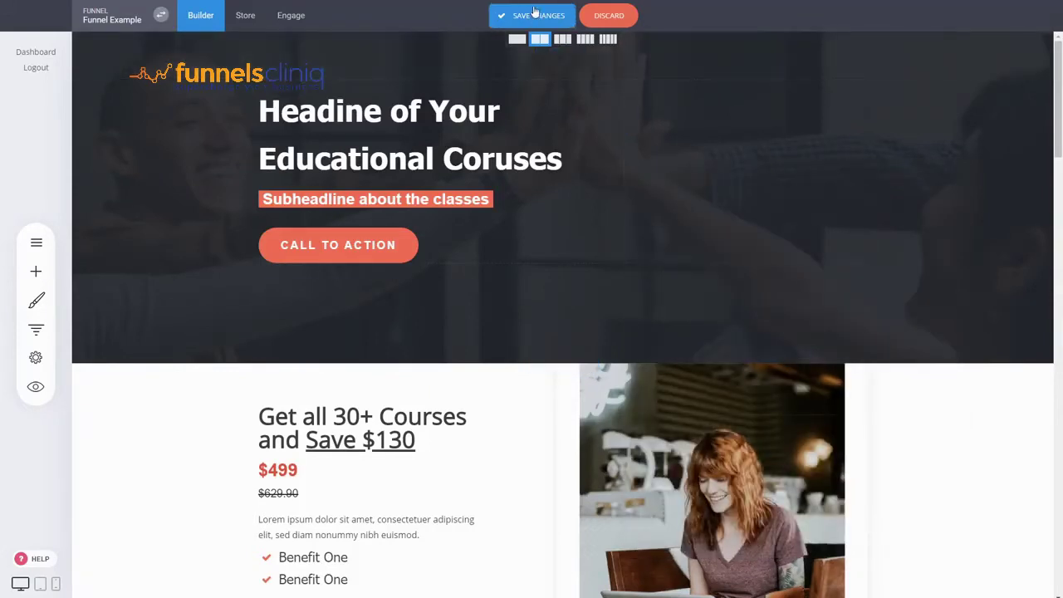
click(535, 15)
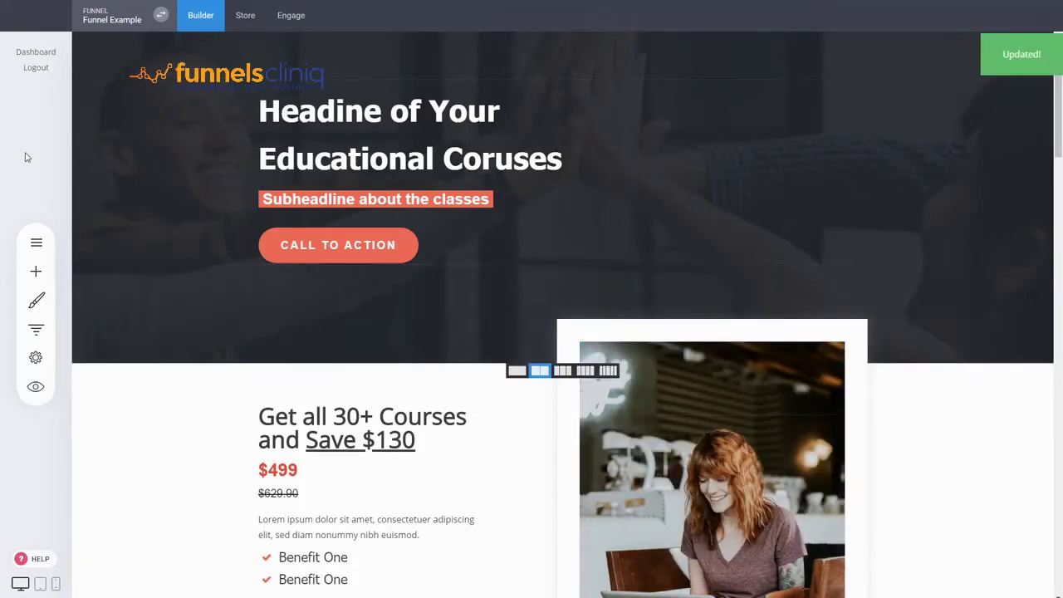
click(36, 270)
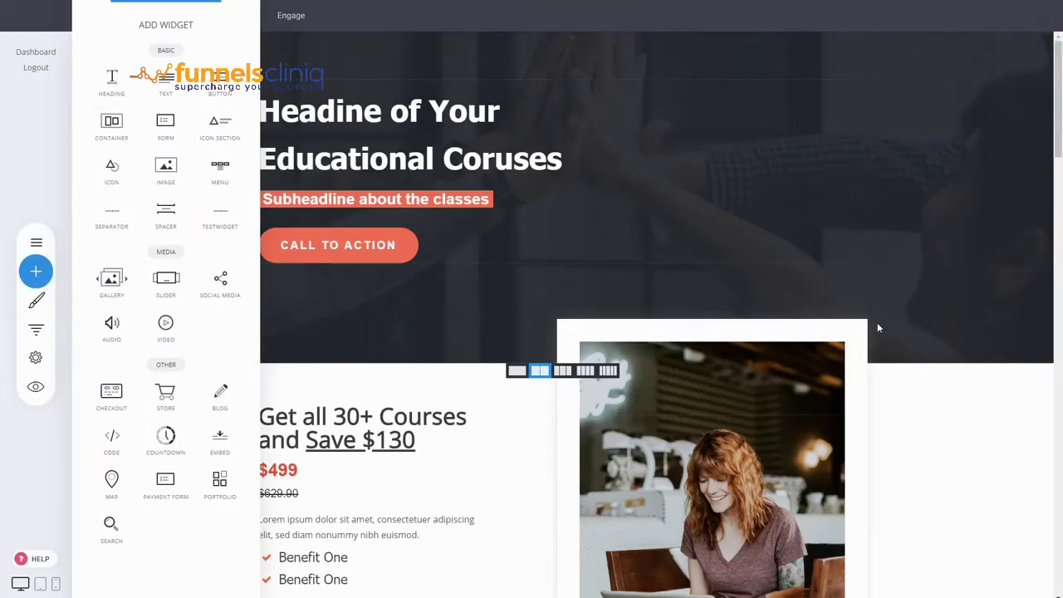
click(904, 370)
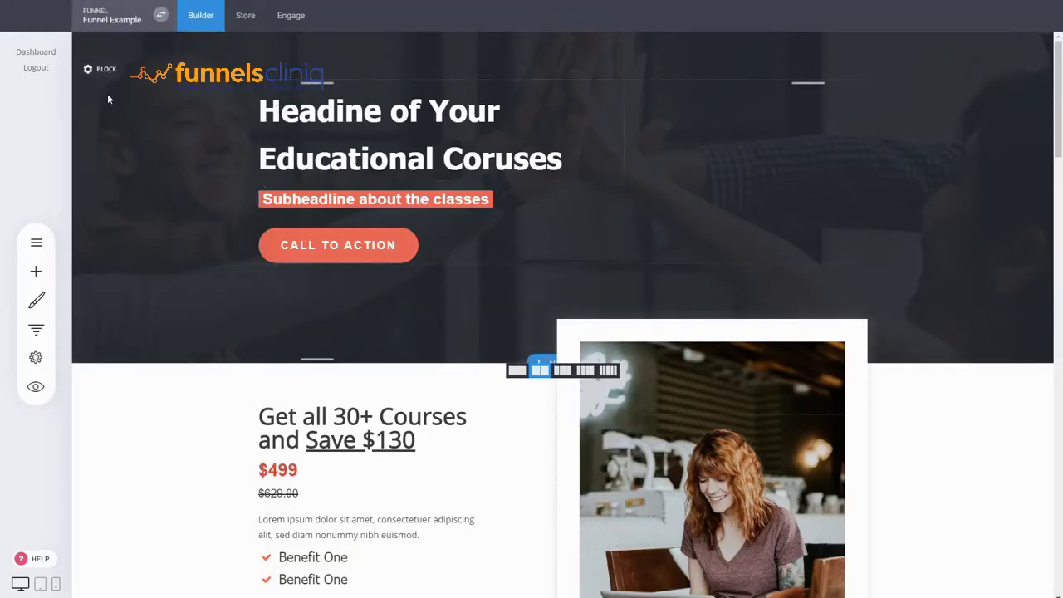
Turn the hero block's background overlay off and on again, and save the page
mouse_move(111, 75)
click(135, 70)
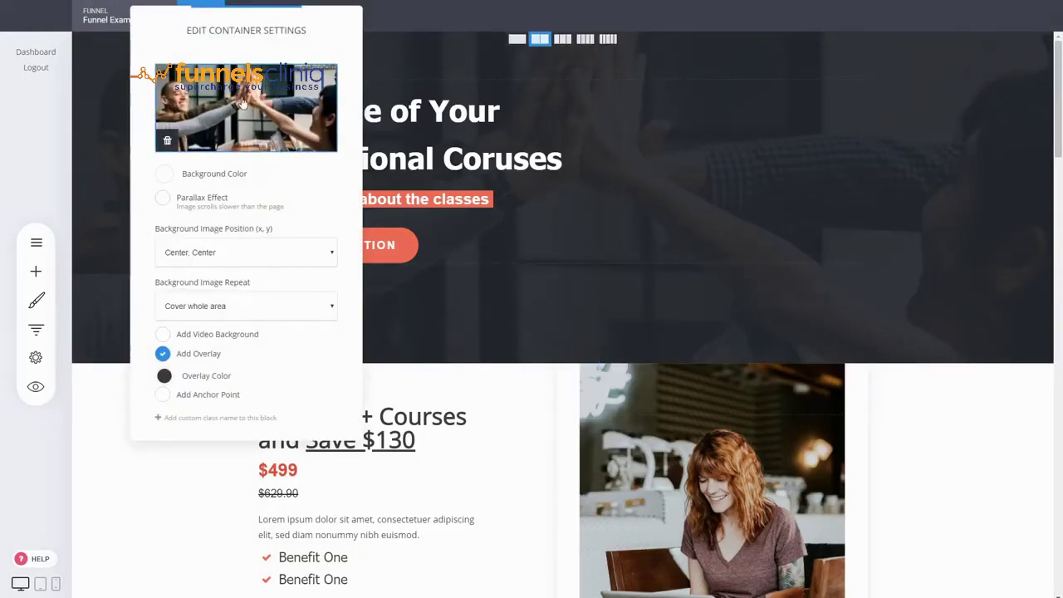
click(161, 354)
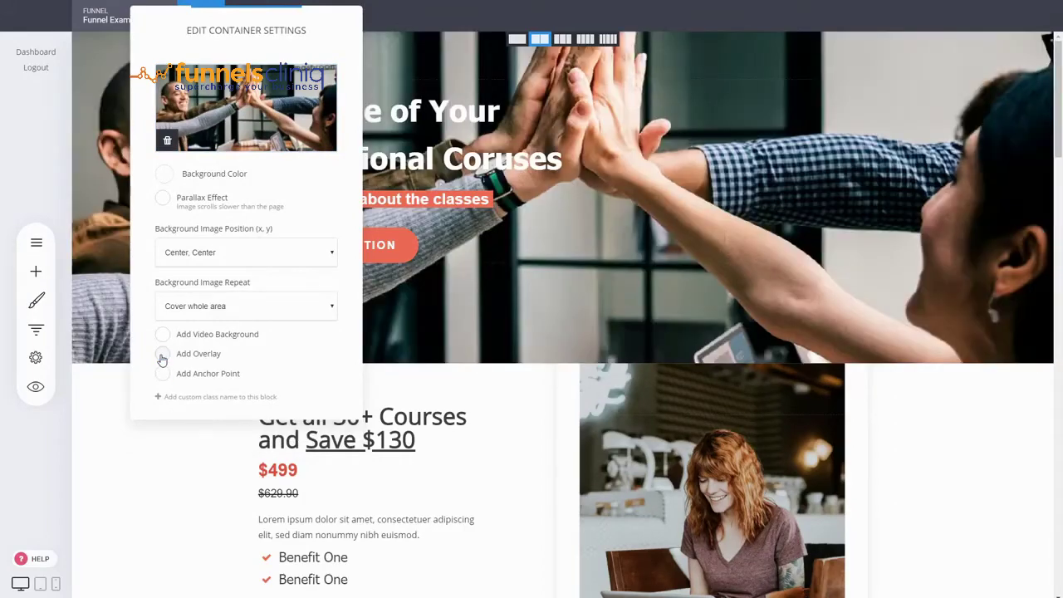
click(162, 356)
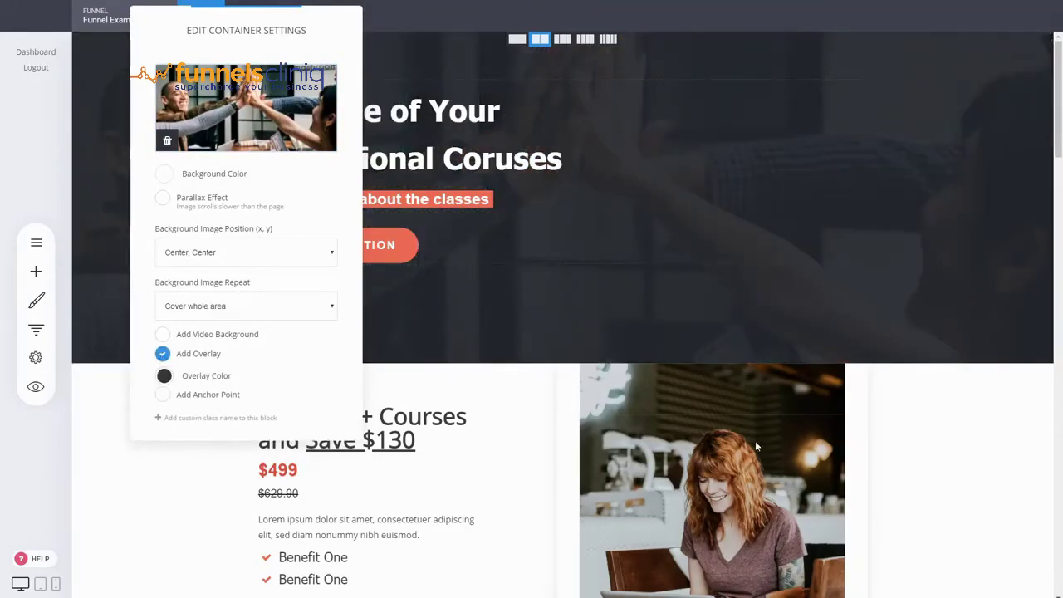
click(900, 425)
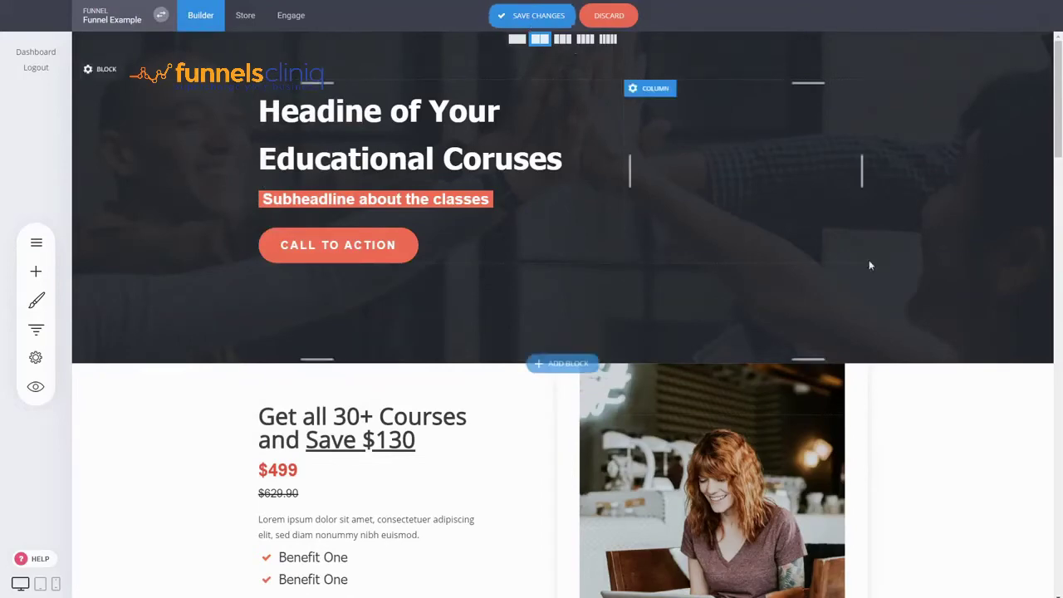
scroll(869, 263, down, 2)
click(550, 16)
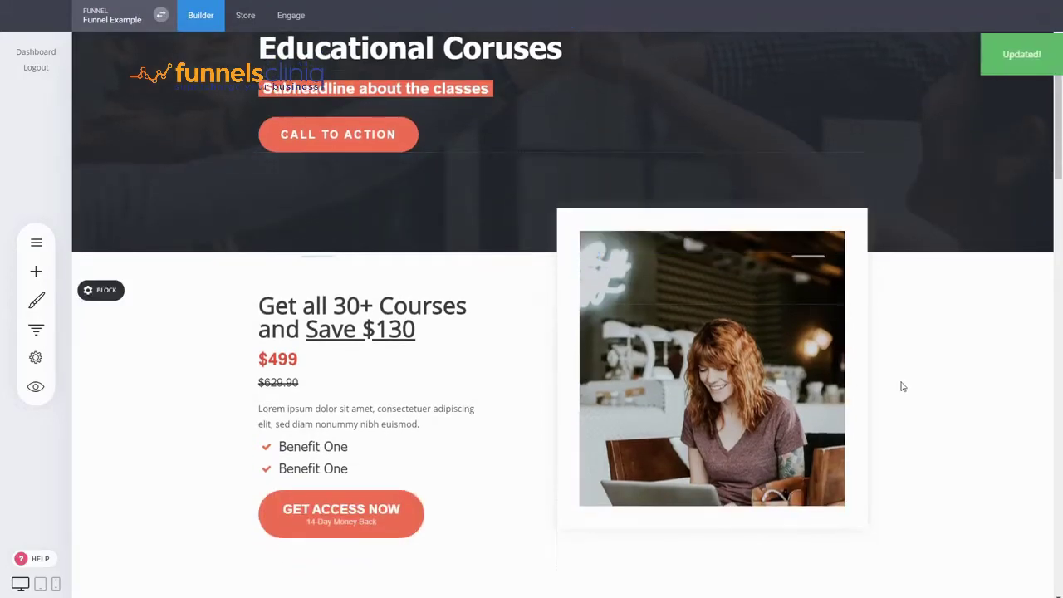
Review the page from the course offer down to the course preview section and return to its beginning
scroll(960, 354, down, 4)
scroll(913, 349, down, 3)
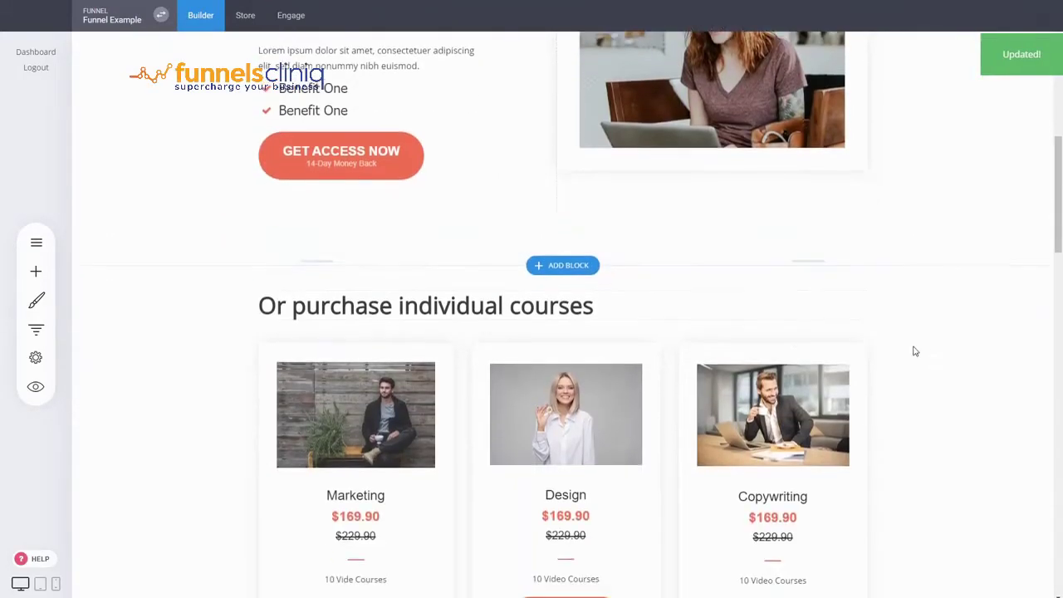
scroll(1033, 346, down, 5)
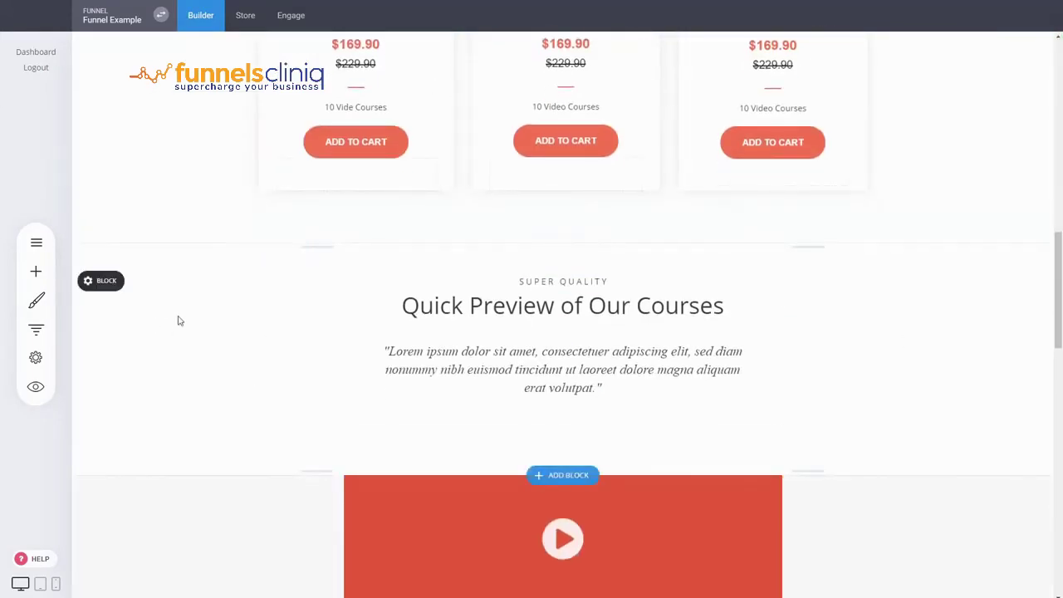
scroll(179, 318, up, 10)
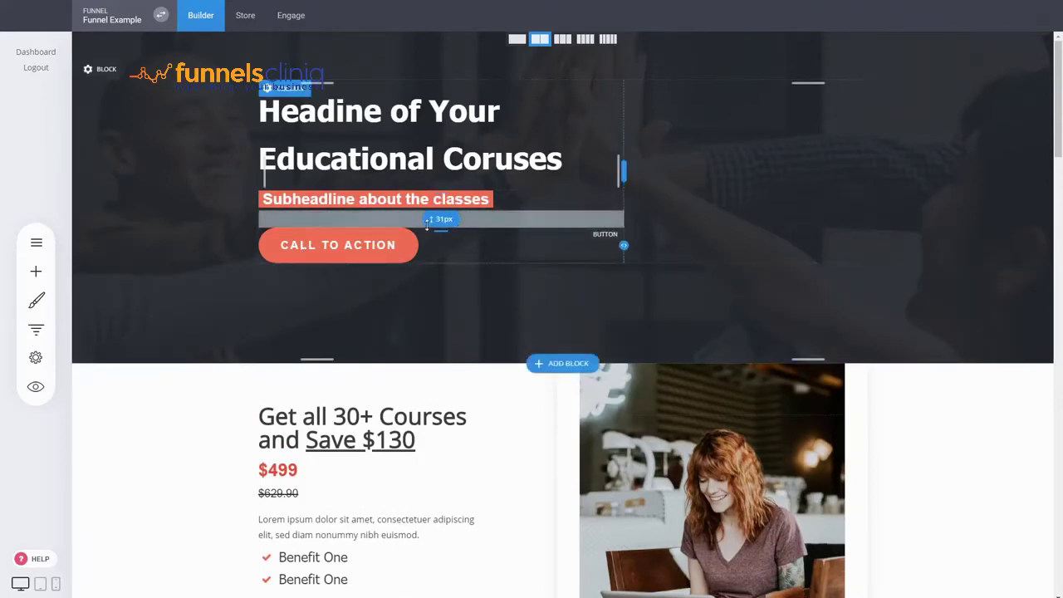
scroll(444, 349, down, 5)
scroll(532, 246, up, 5)
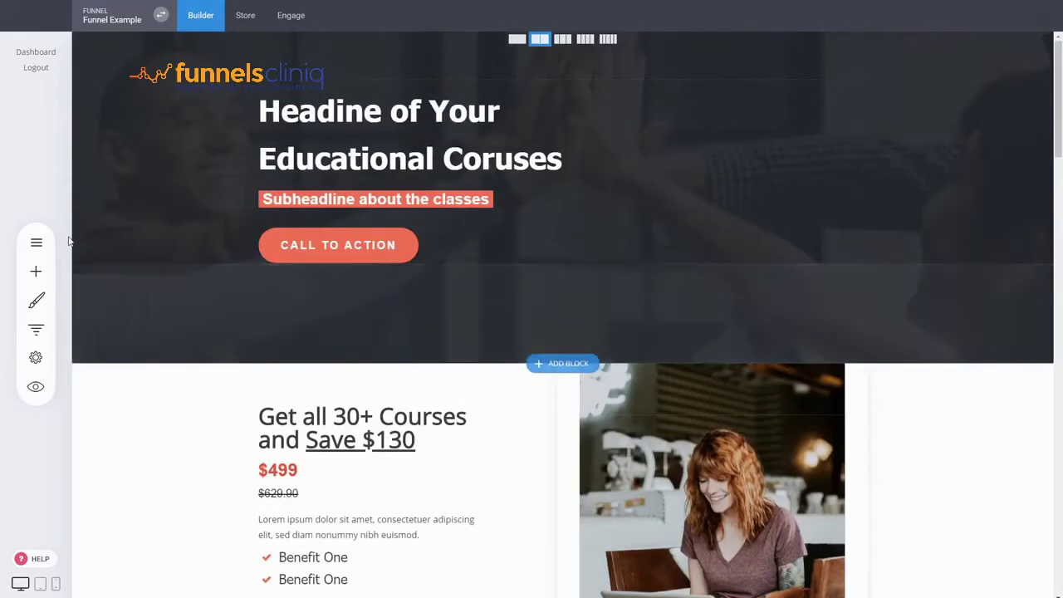
Examine the Text Styling options in the Global Styling settings and return to the styling overview
click(37, 302)
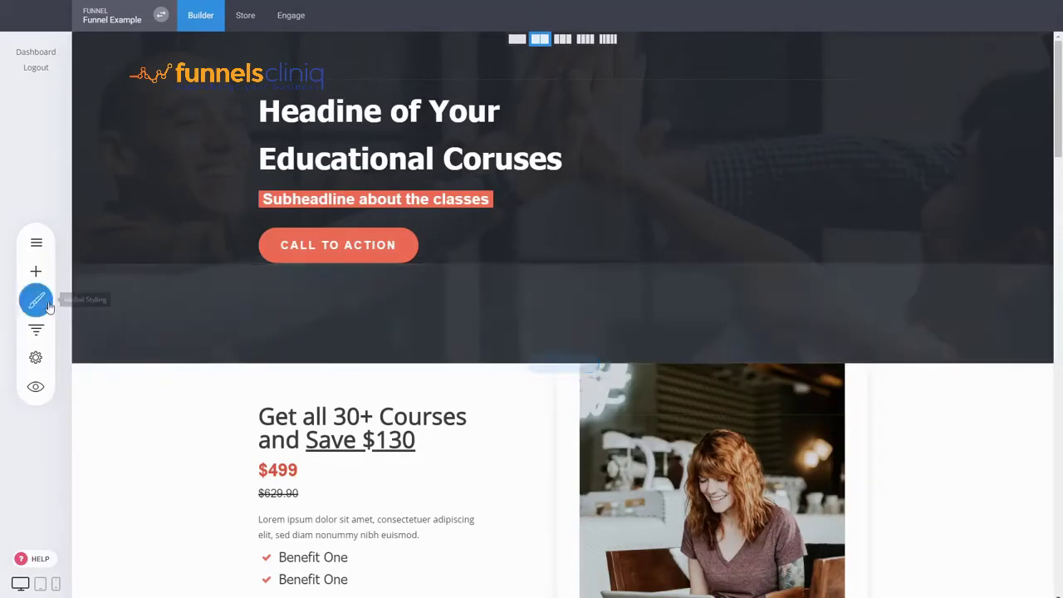
click(37, 302)
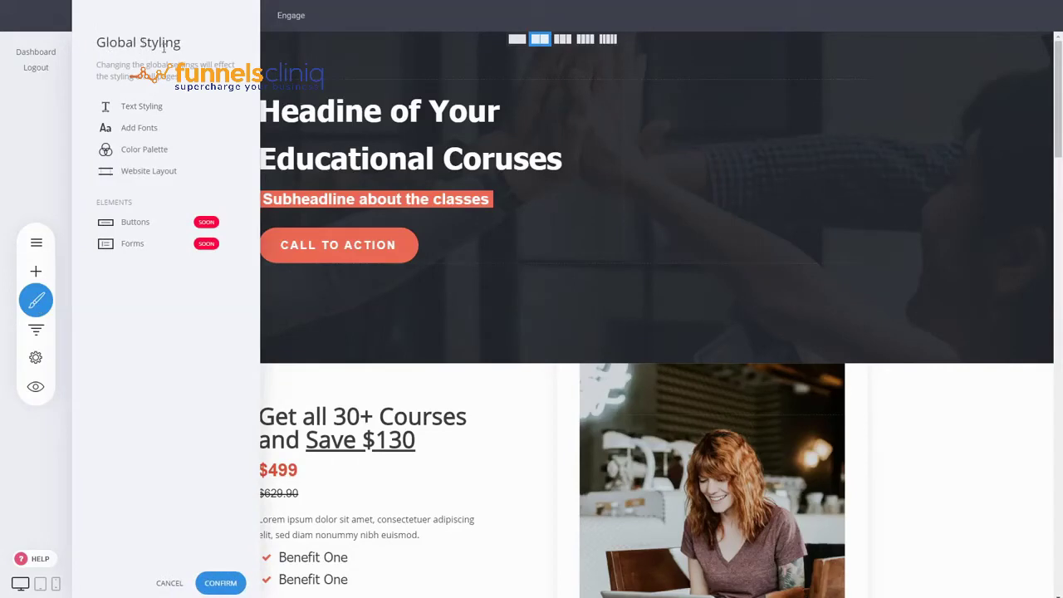
click(138, 109)
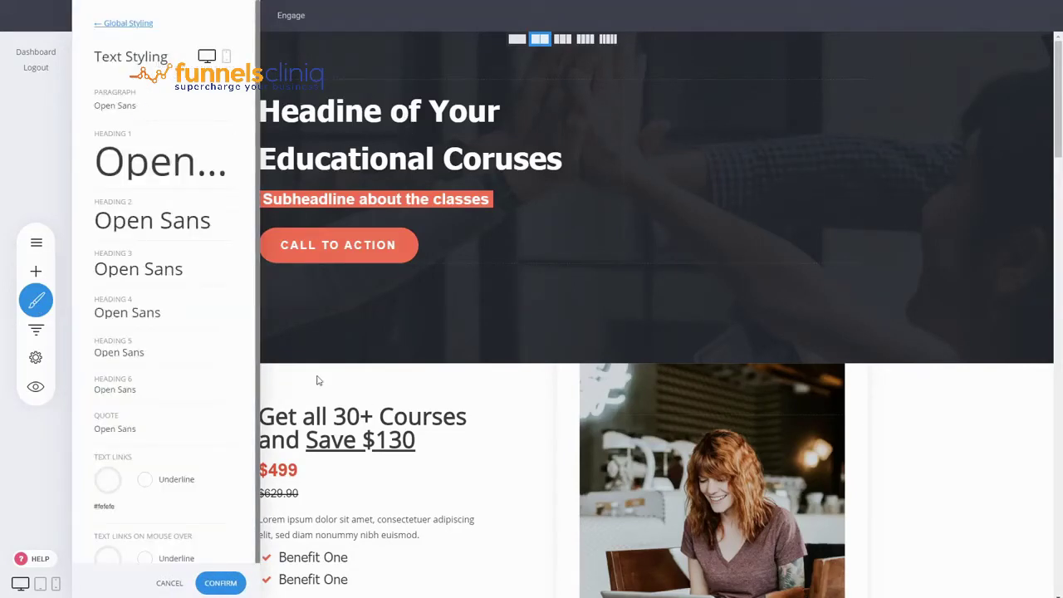
click(111, 25)
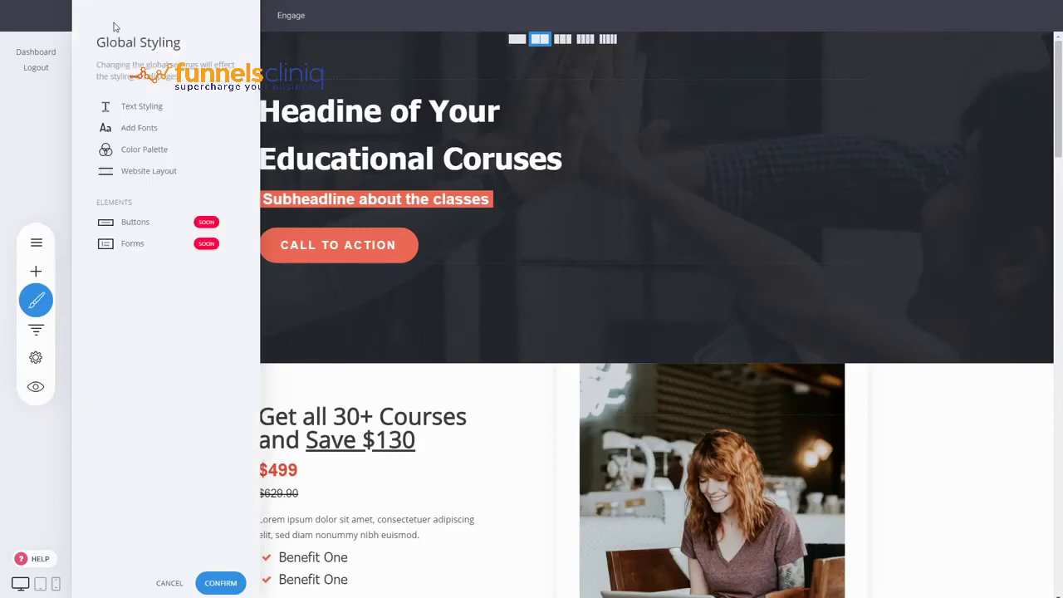
Look over the Add Fonts settings, and change the global palette's primary color to yellow #FAC51C
click(135, 129)
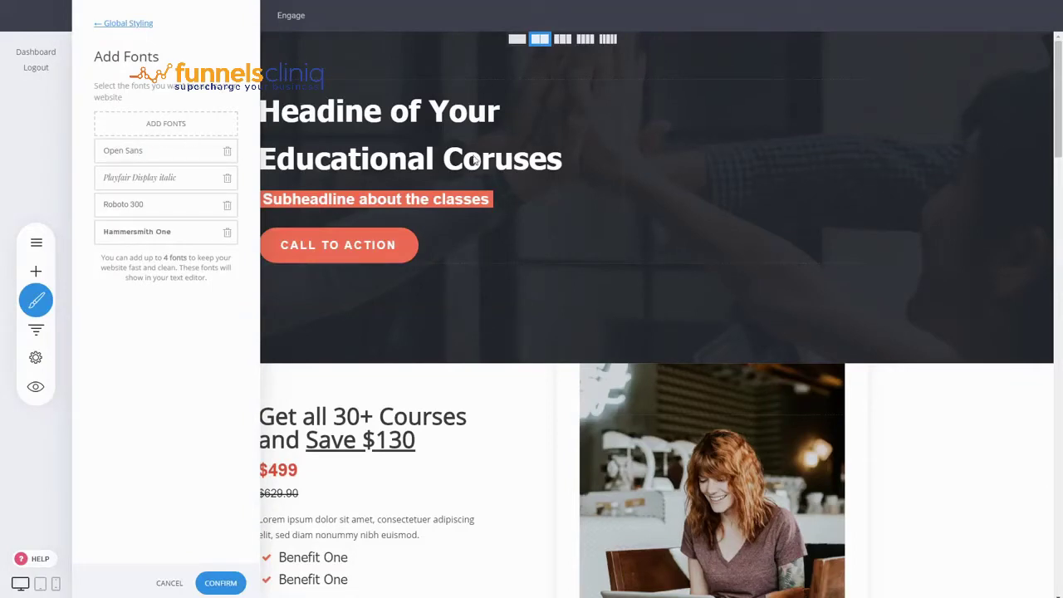
click(132, 24)
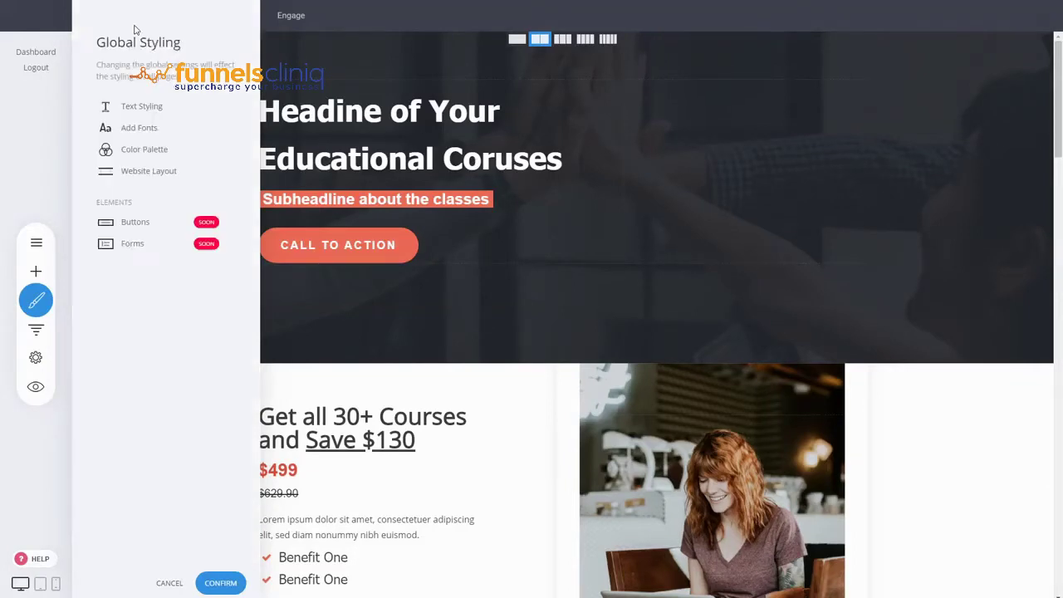
click(140, 148)
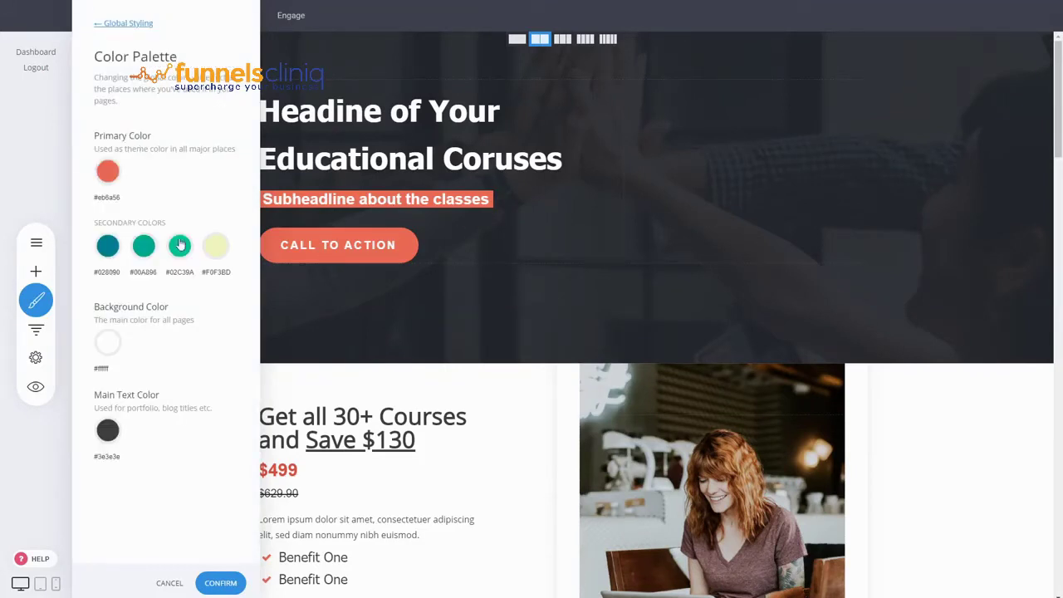
click(108, 173)
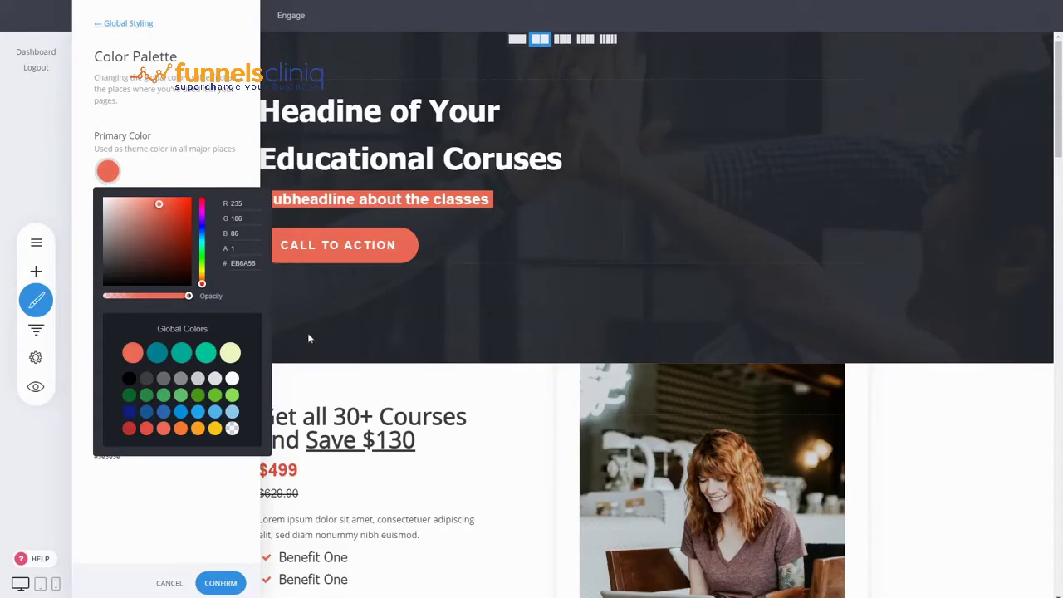
click(214, 428)
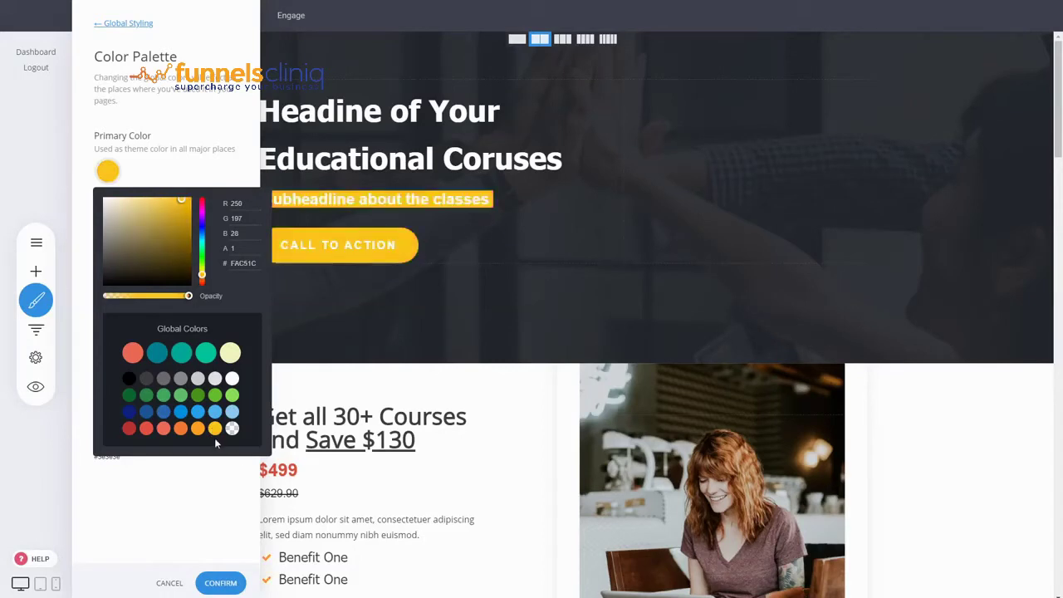
click(219, 514)
click(226, 582)
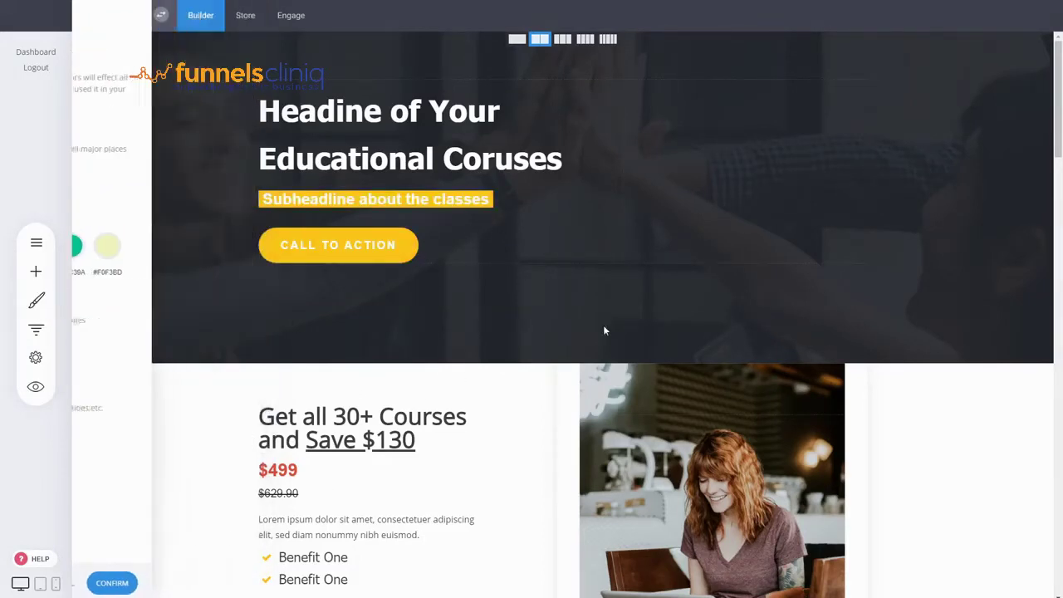
Recolor the $499 price text with the yellow global color and save the changes
scroll(857, 267, down, 13)
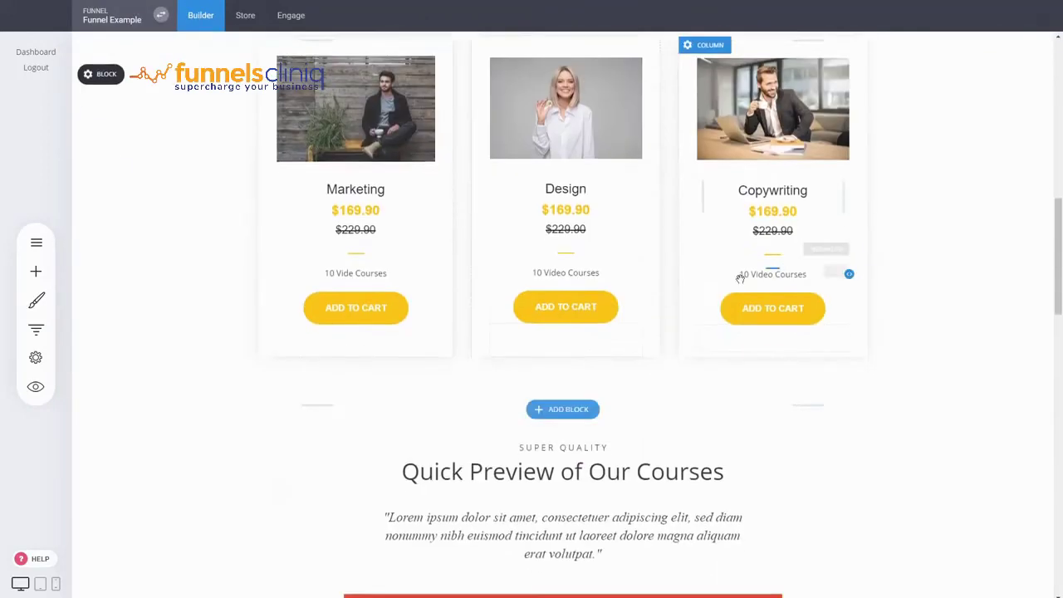
drag(1053, 352, 1053, 511)
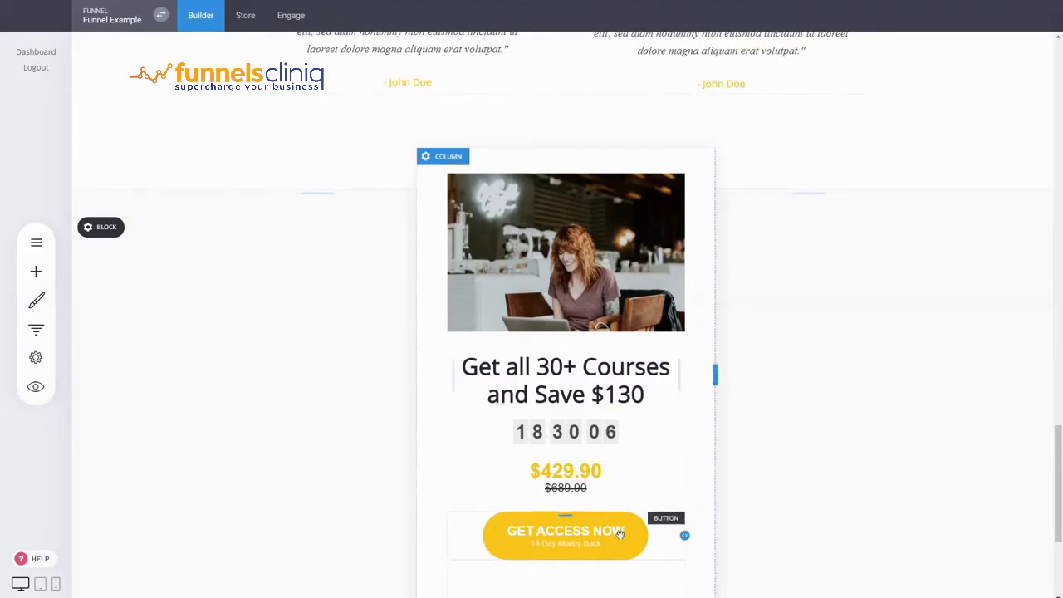
scroll(412, 343, up, 9)
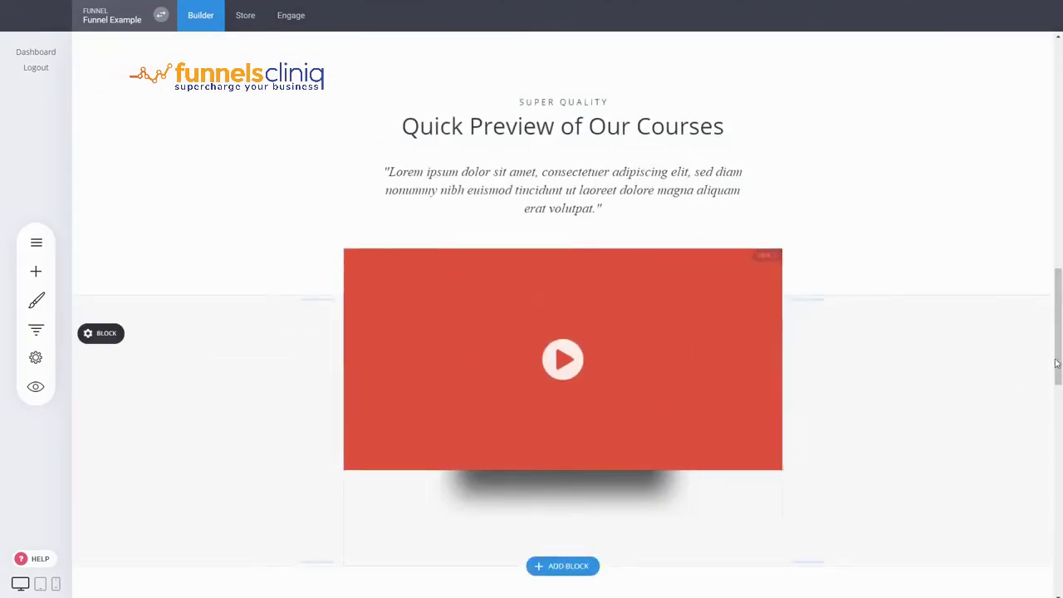
drag(1059, 347, 1059, 99)
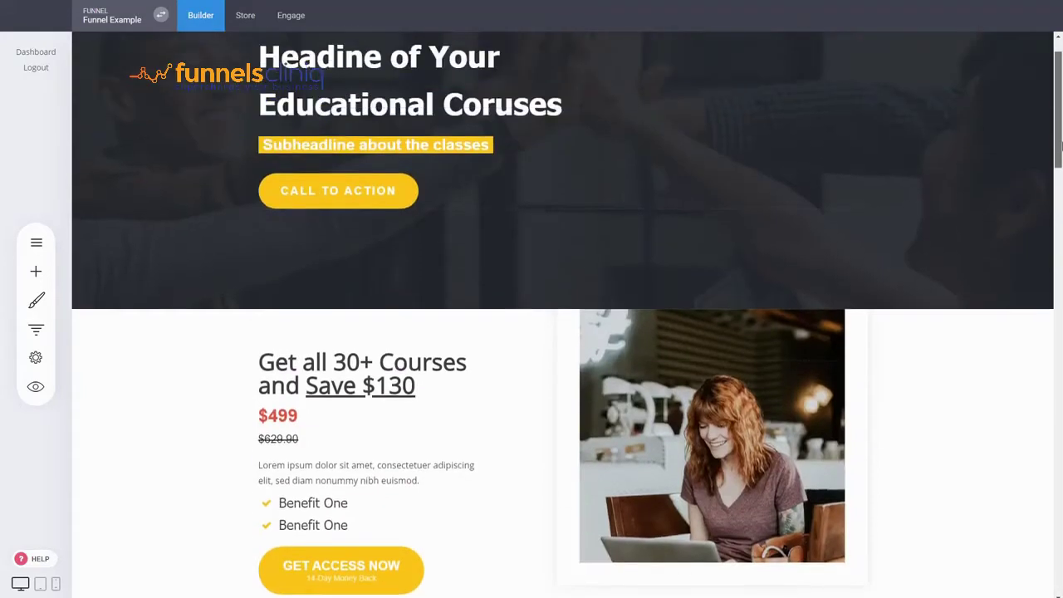
double_click(278, 412)
click(435, 383)
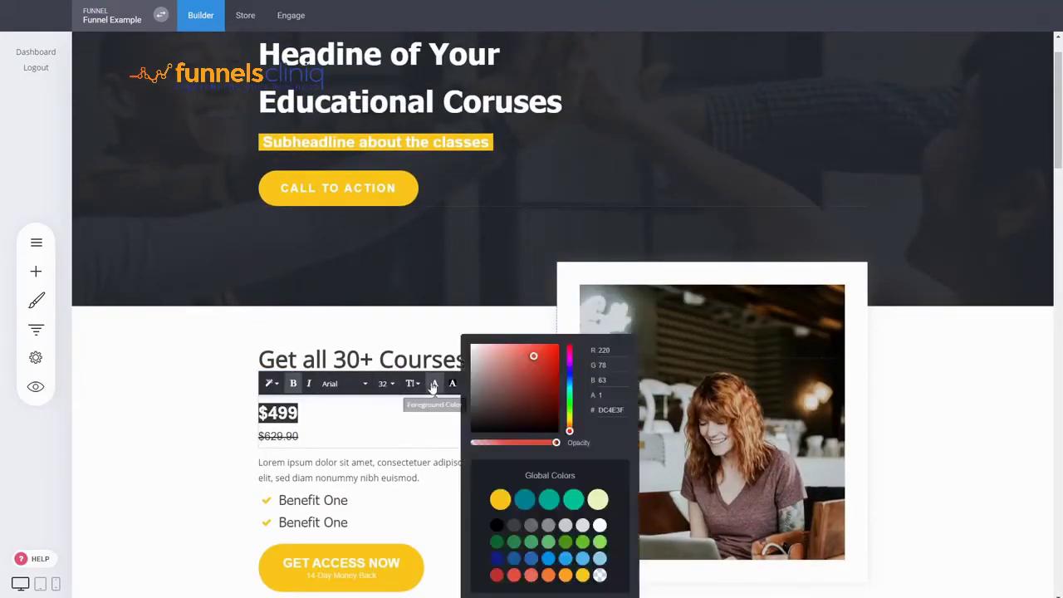
click(500, 499)
click(197, 435)
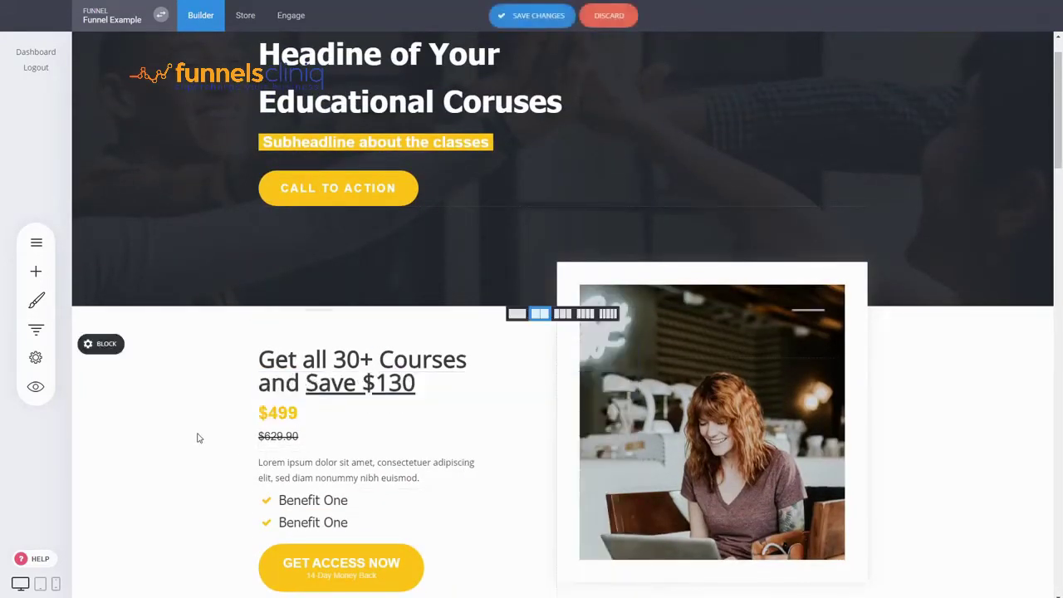
click(556, 17)
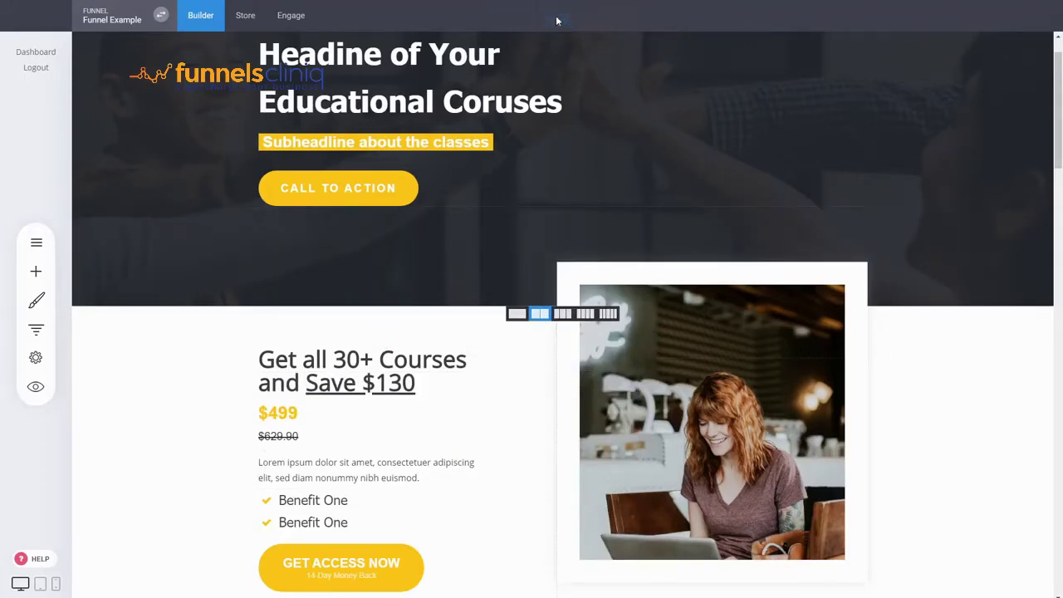
Try a grid width of 1360px in the global Website Layout settings, and settle on 1120px
scroll(440, 401, up, 1)
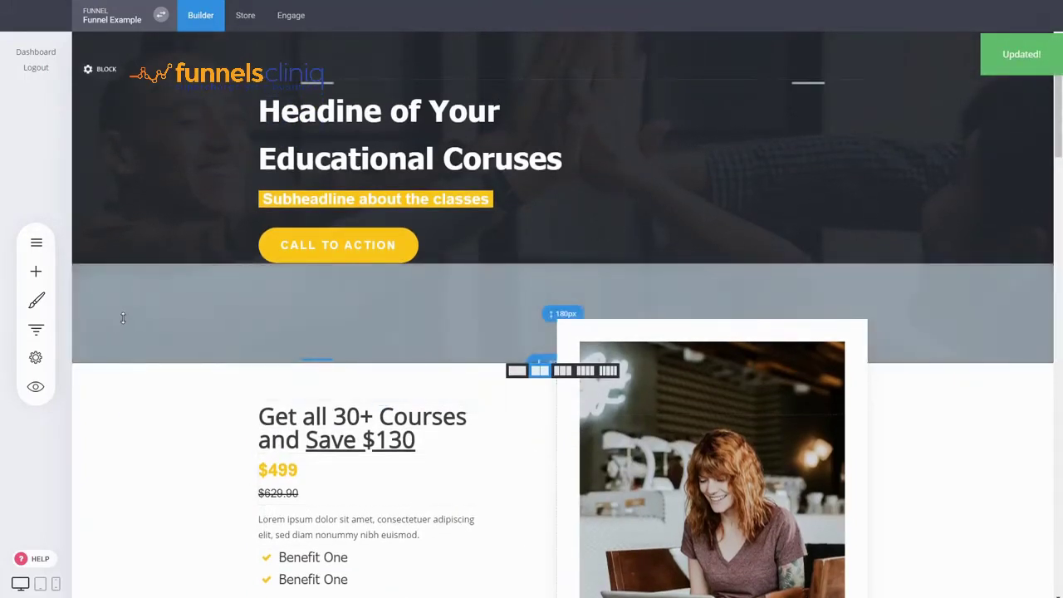
click(35, 301)
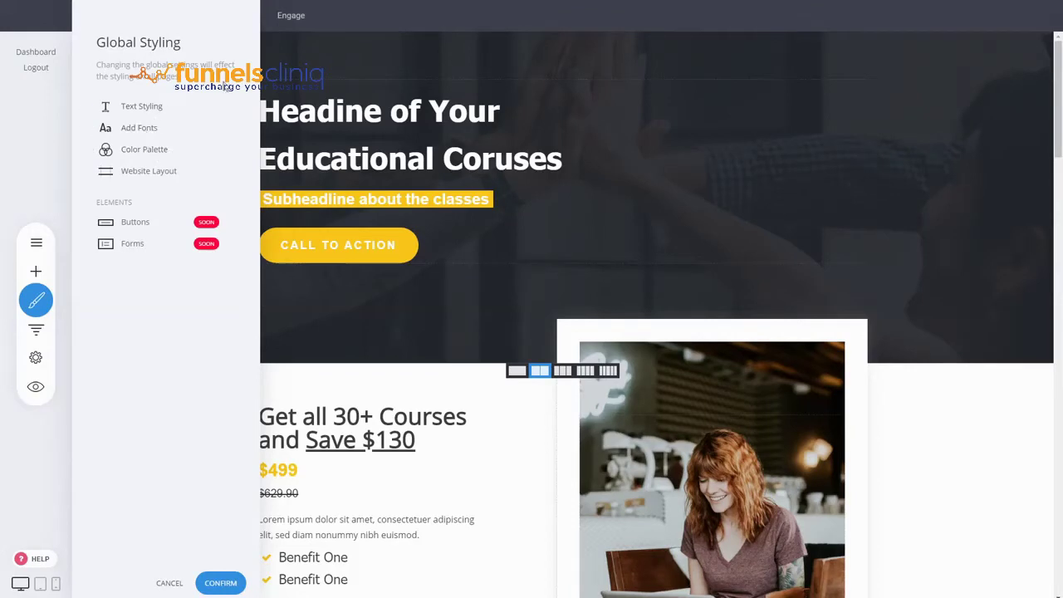
click(149, 172)
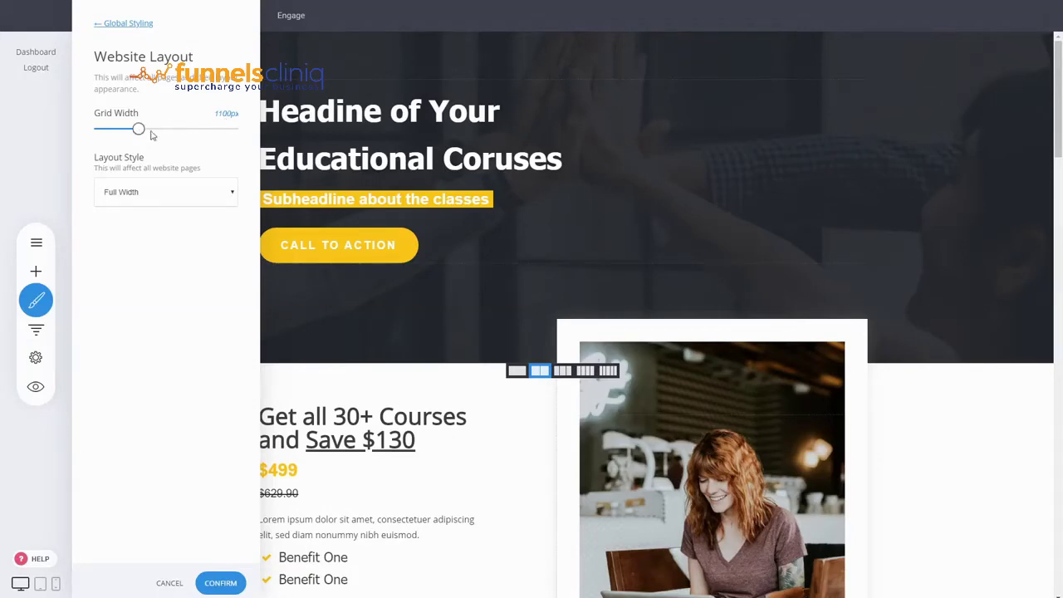
drag(136, 129, 176, 133)
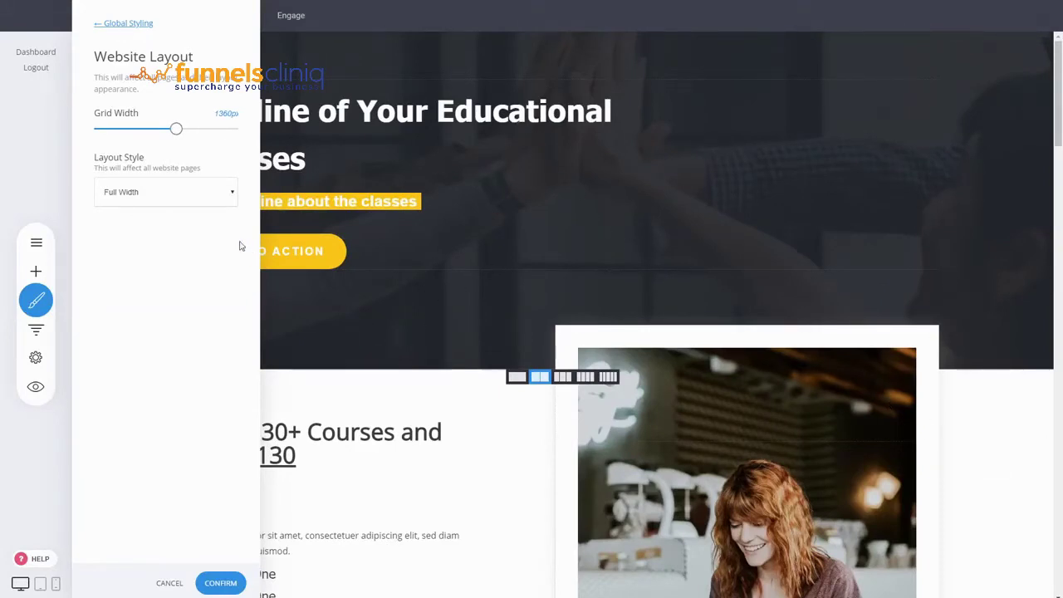
drag(166, 133, 137, 137)
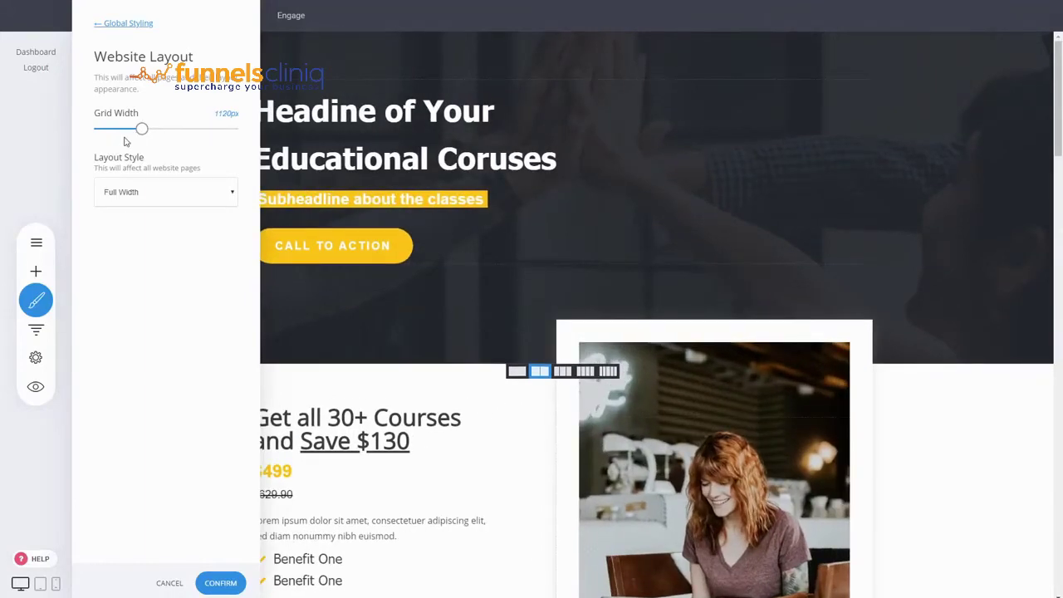
click(440, 235)
click(570, 277)
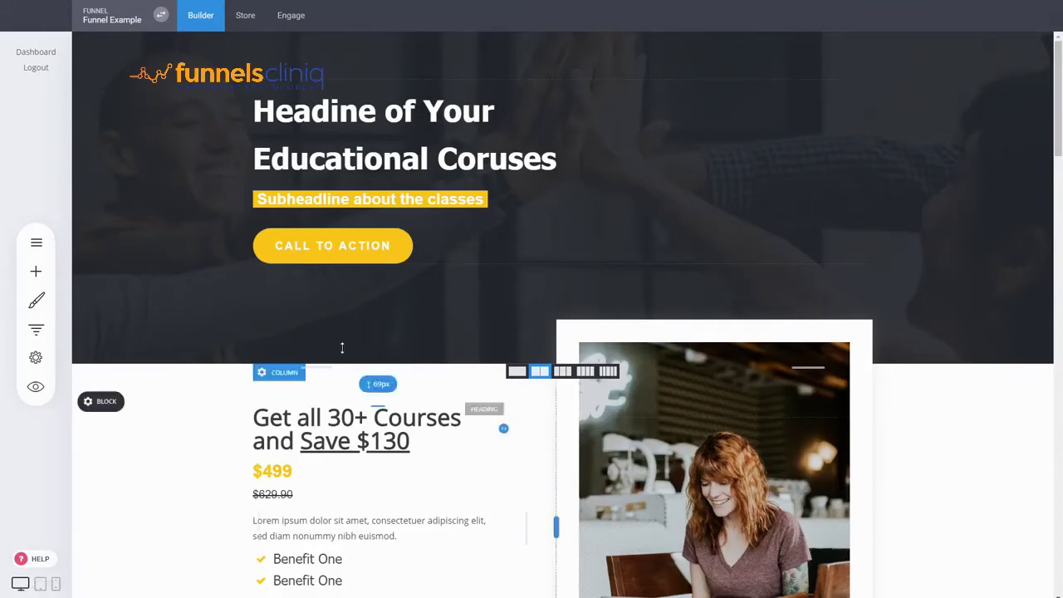
Review the page in the mobile view from the hero to the course preview, and return to the desktop view
click(55, 584)
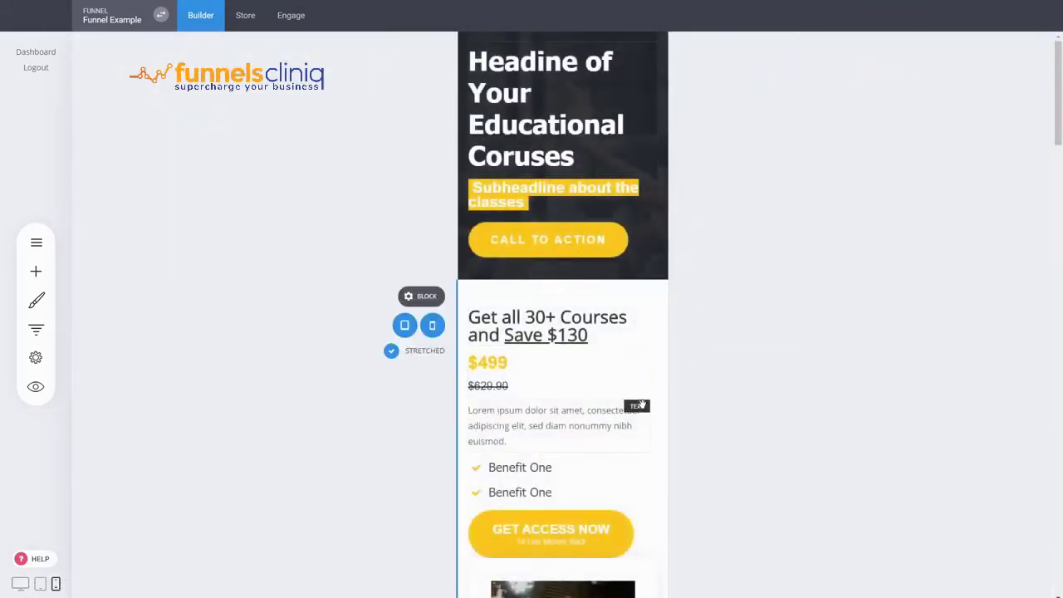
scroll(594, 266, down, 1)
scroll(594, 266, down, 3)
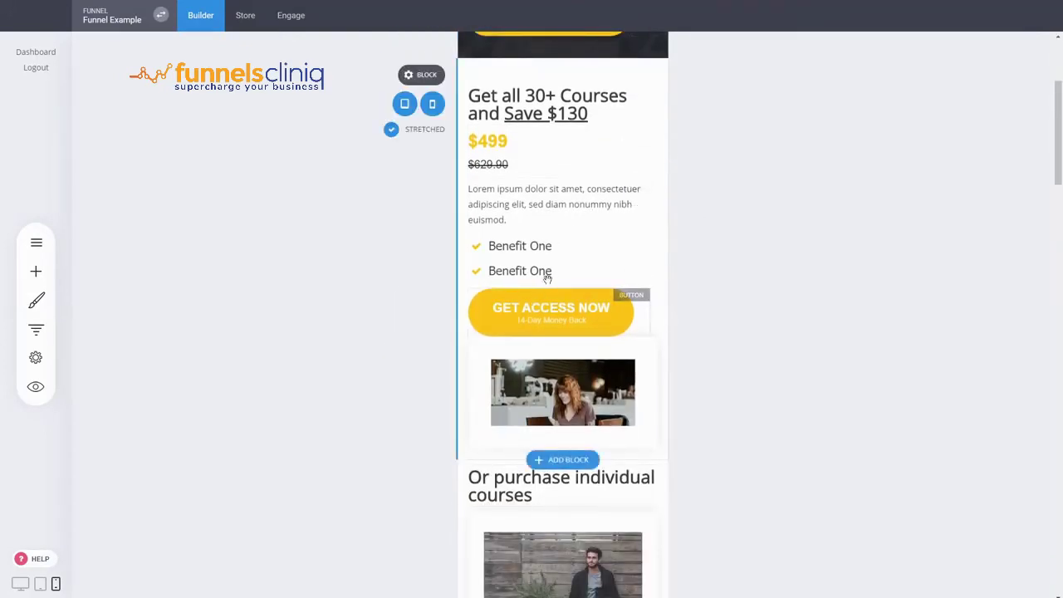
scroll(544, 278, down, 3)
scroll(597, 315, down, 10)
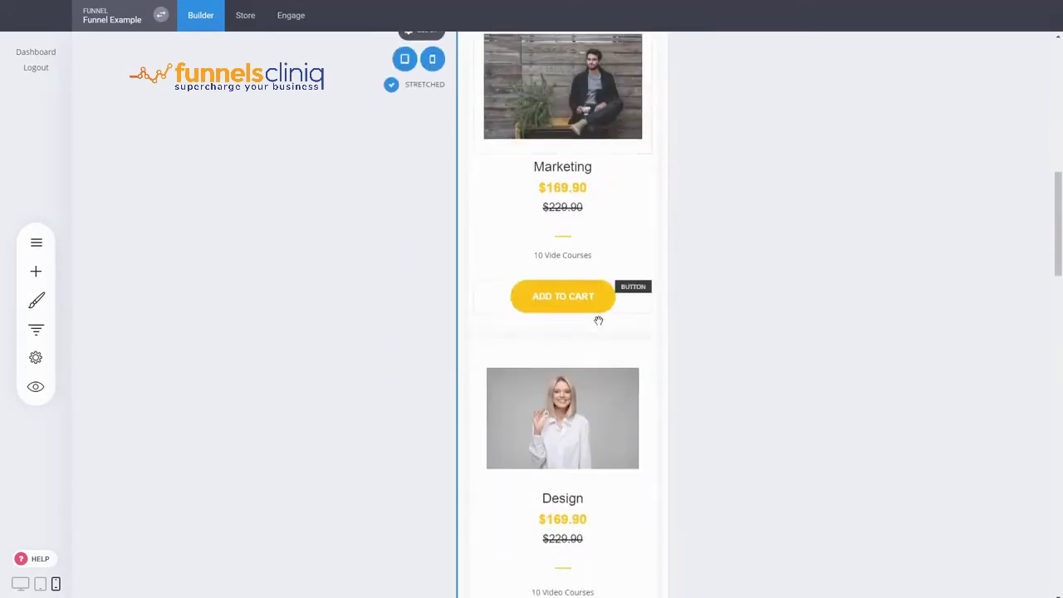
drag(1061, 350, 1061, 387)
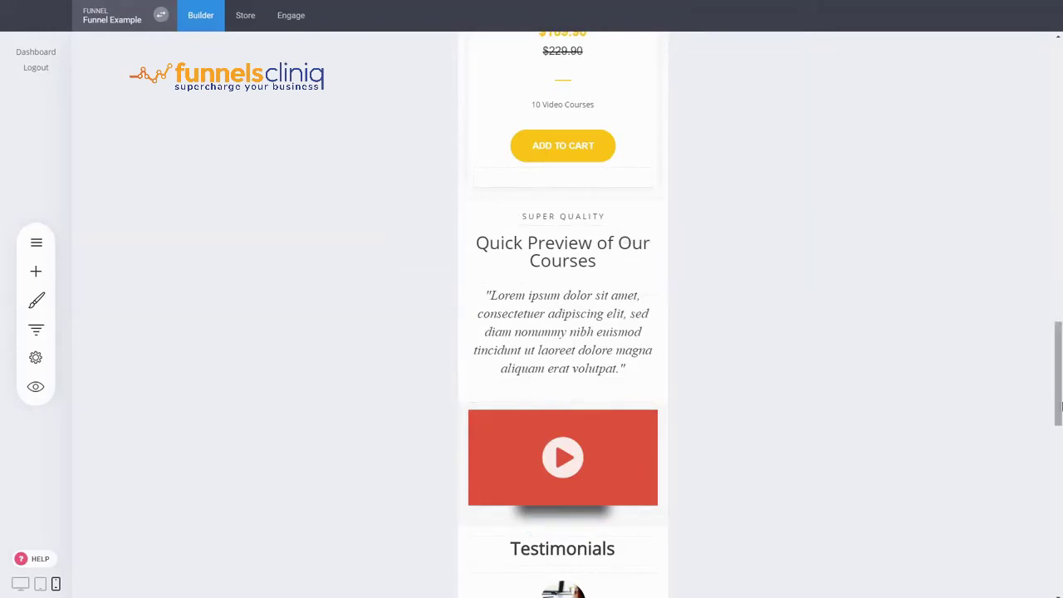
scroll(748, 266, up, 15)
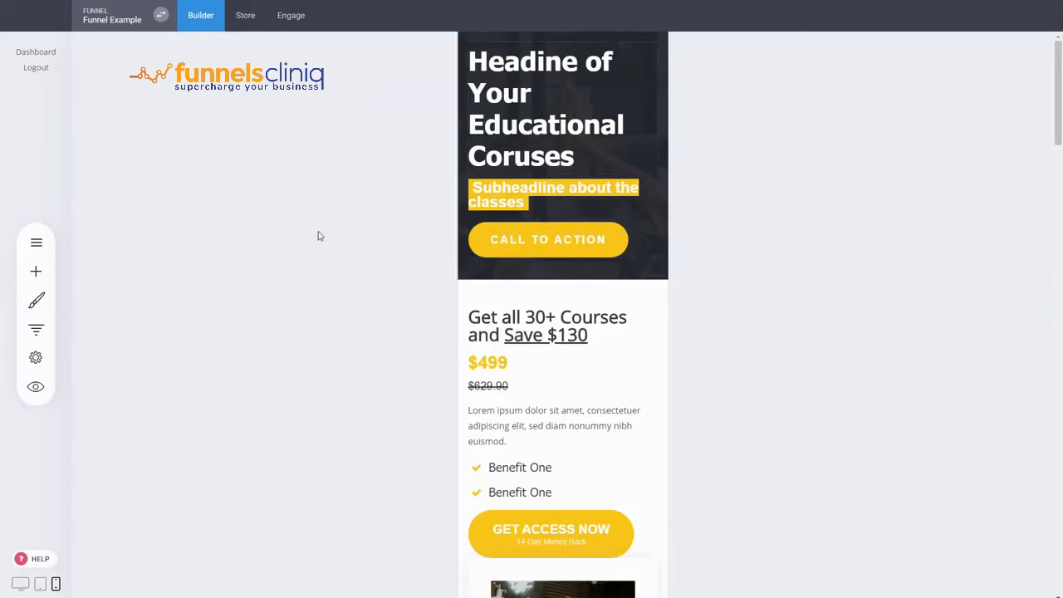
click(20, 584)
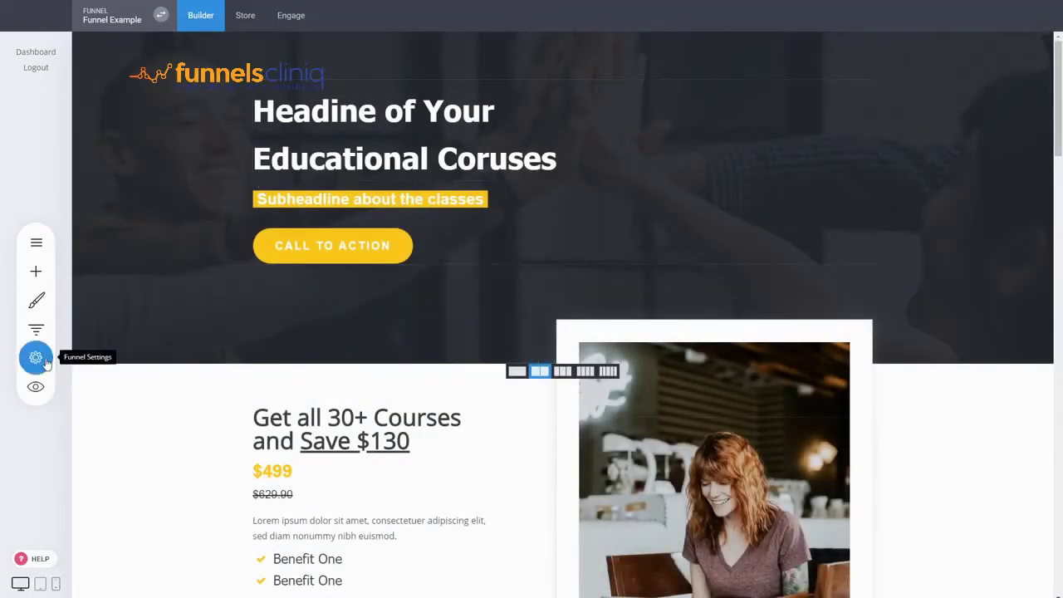
Browse the Opt-In and Promo popup templates and add a new popup from the Opt-In "30% Summer Discount" template
click(49, 248)
click(170, 62)
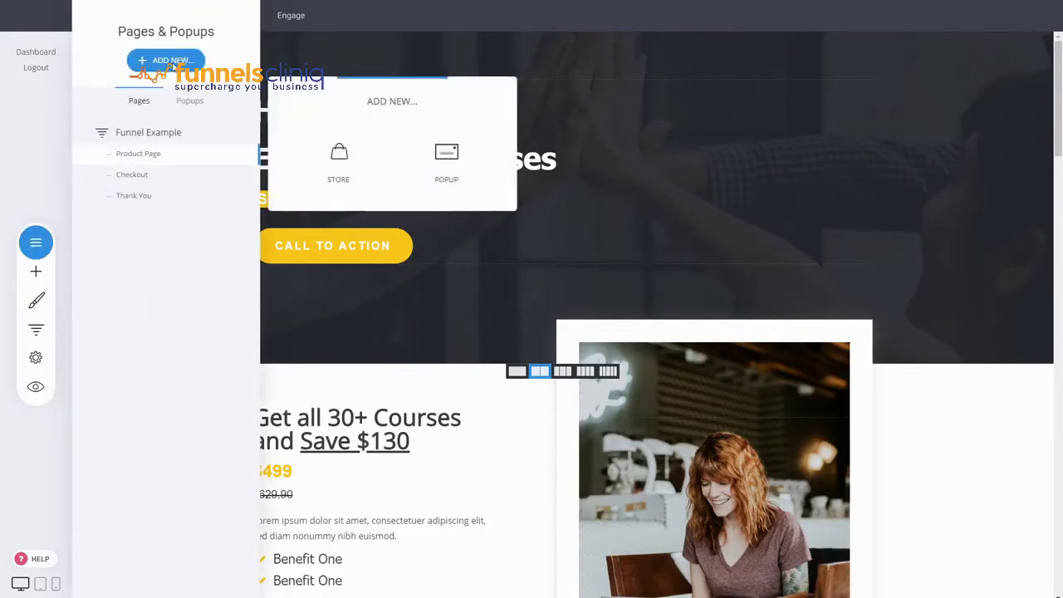
click(457, 180)
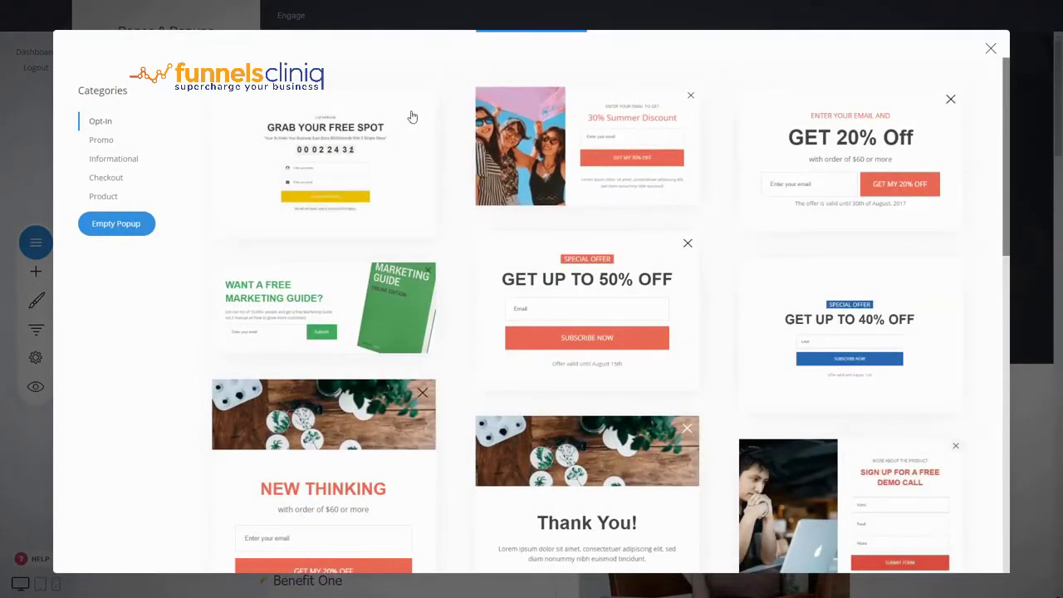
scroll(465, 241, down, 3)
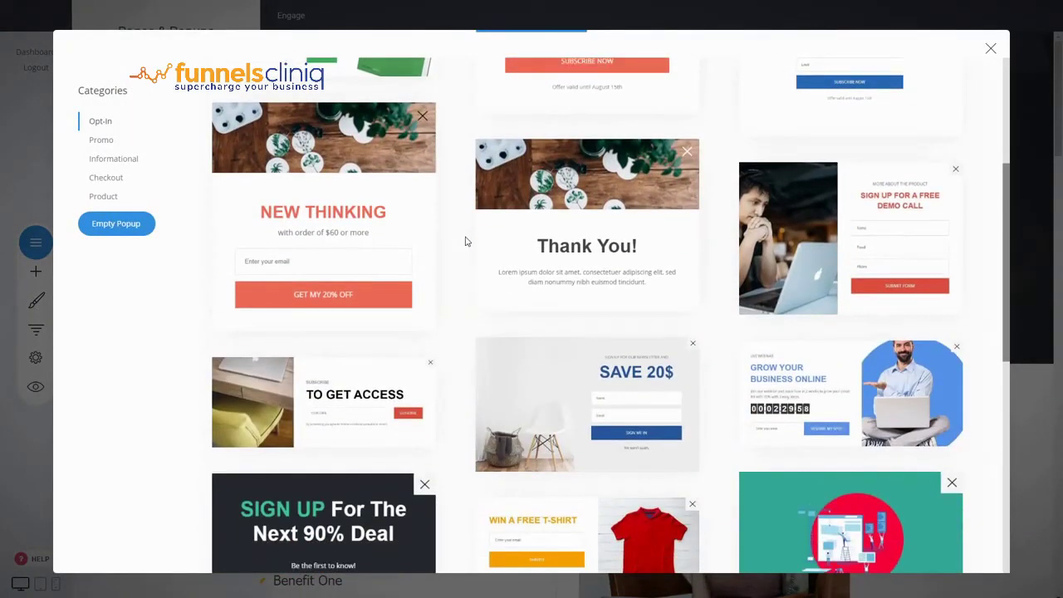
click(101, 139)
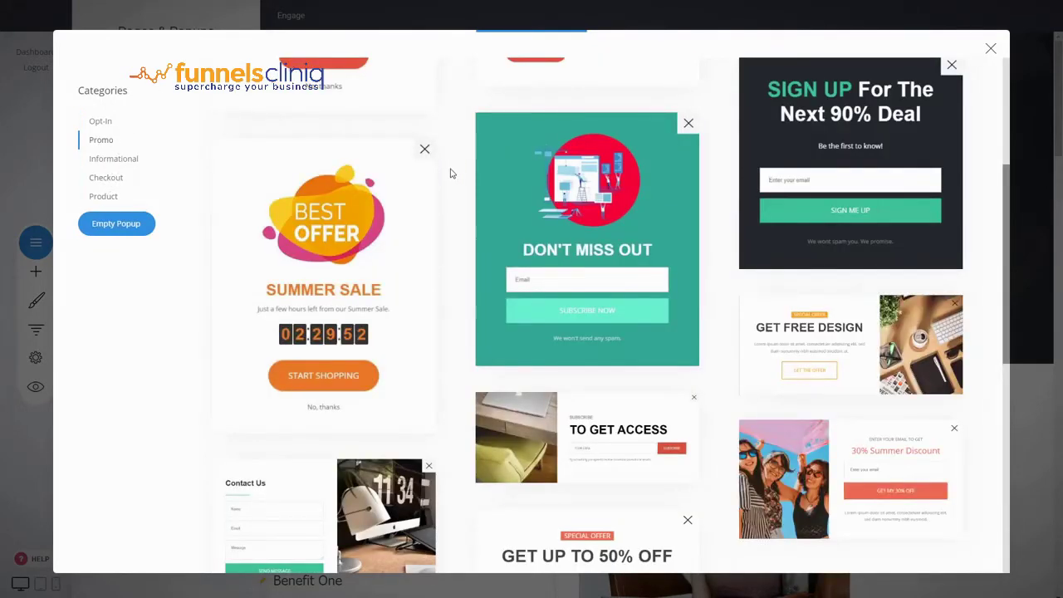
scroll(451, 173, up, 4)
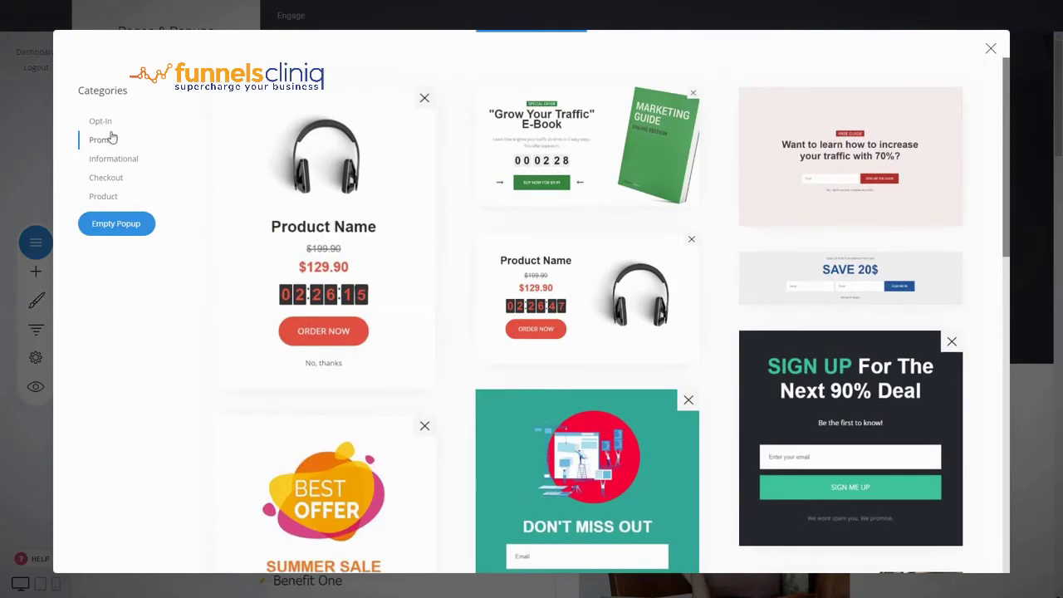
click(107, 121)
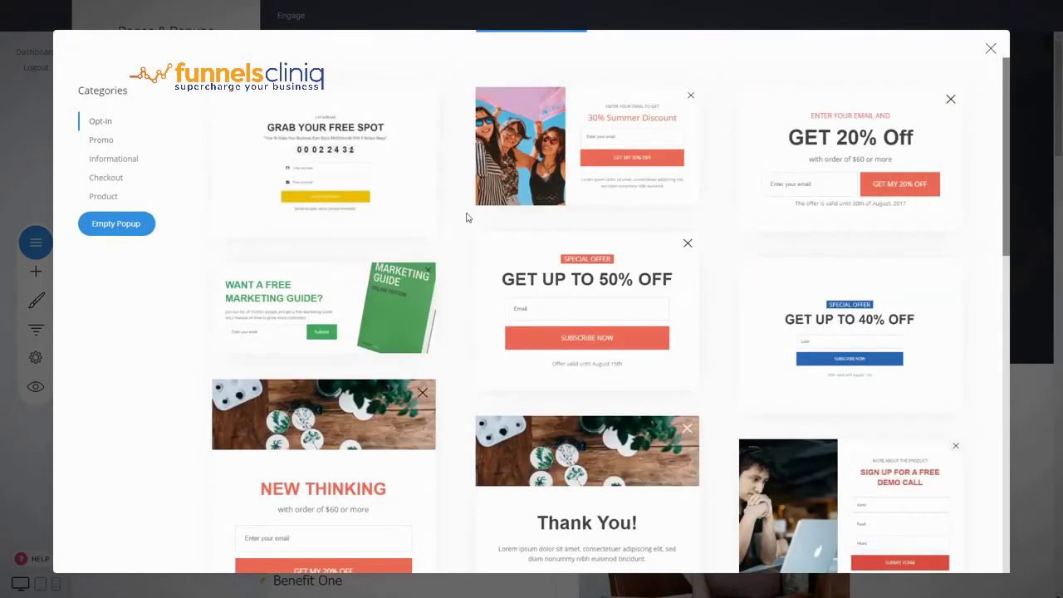
click(544, 151)
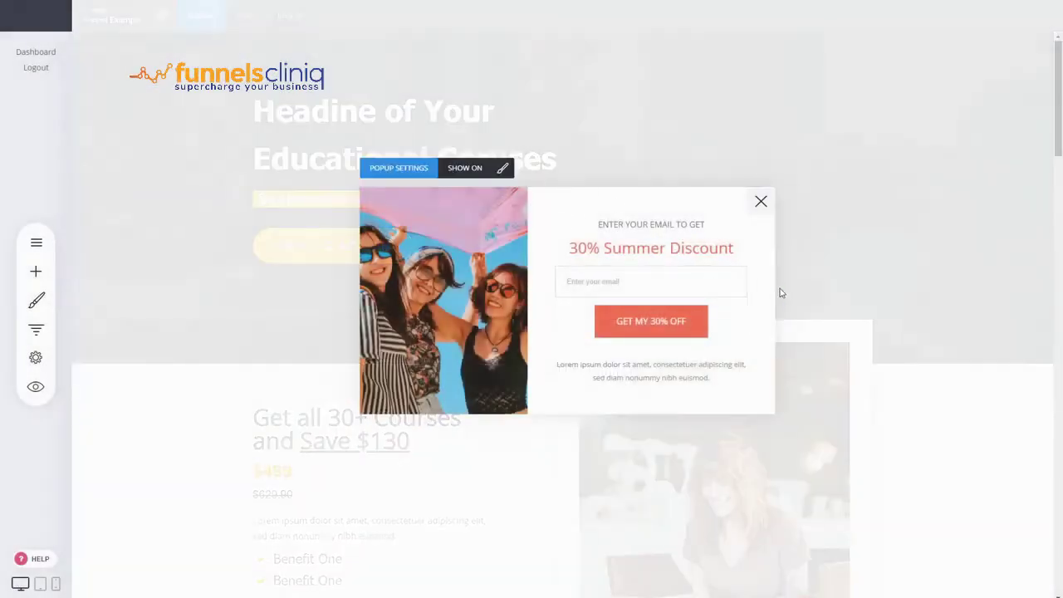
Widen the 30% Summer Discount popup slightly and set it to show on page exit
drag(775, 296, 800, 300)
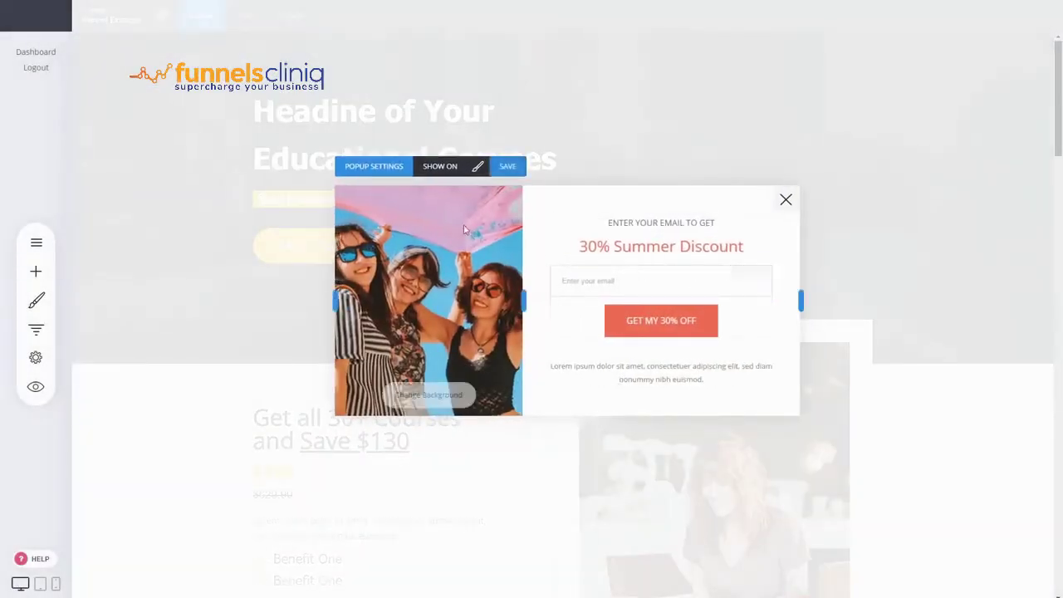
click(393, 172)
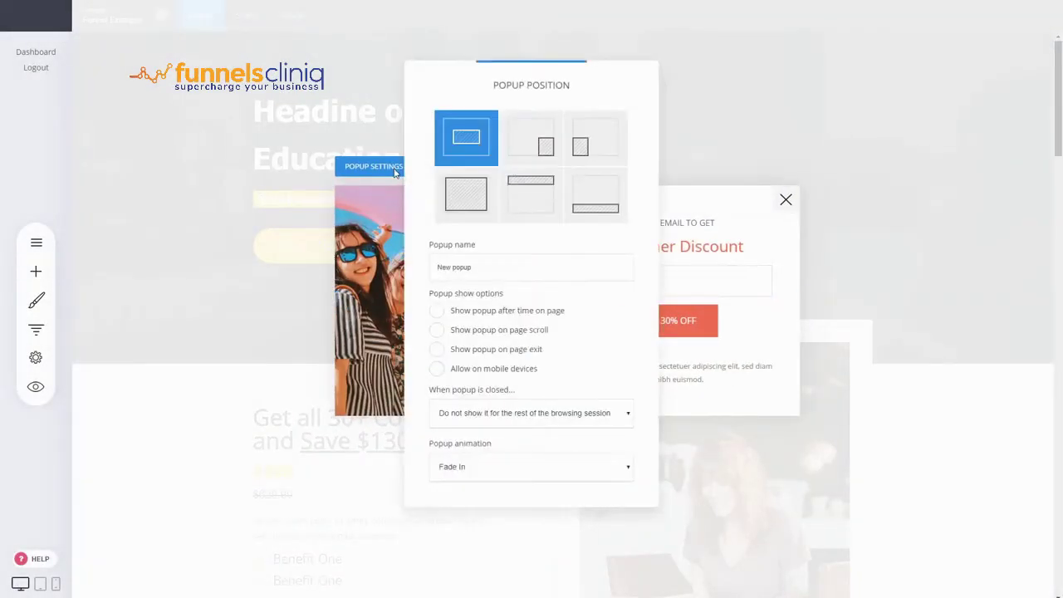
drag(544, 90, 227, 66)
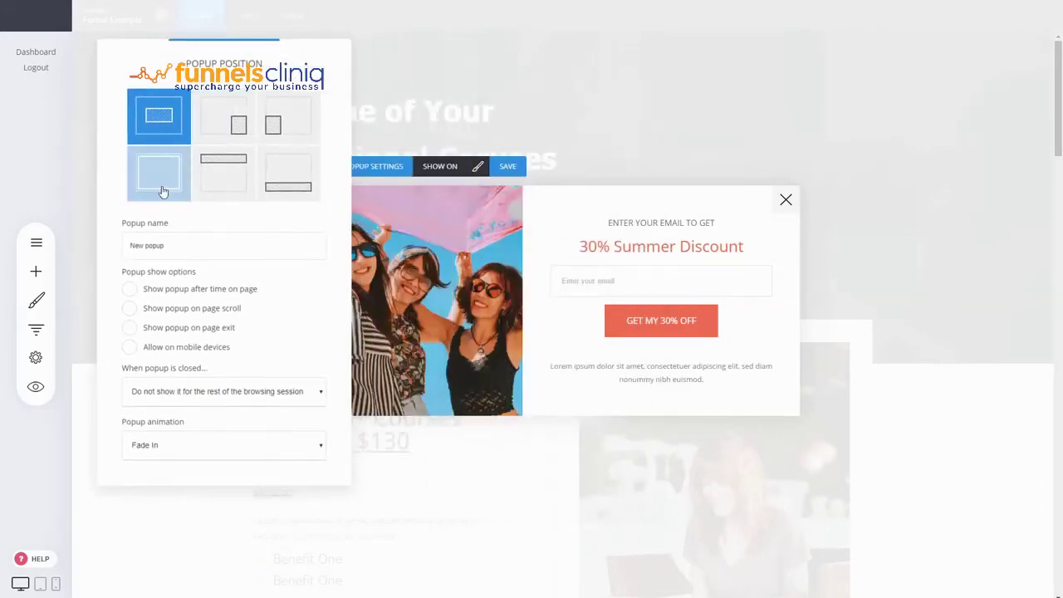
click(207, 330)
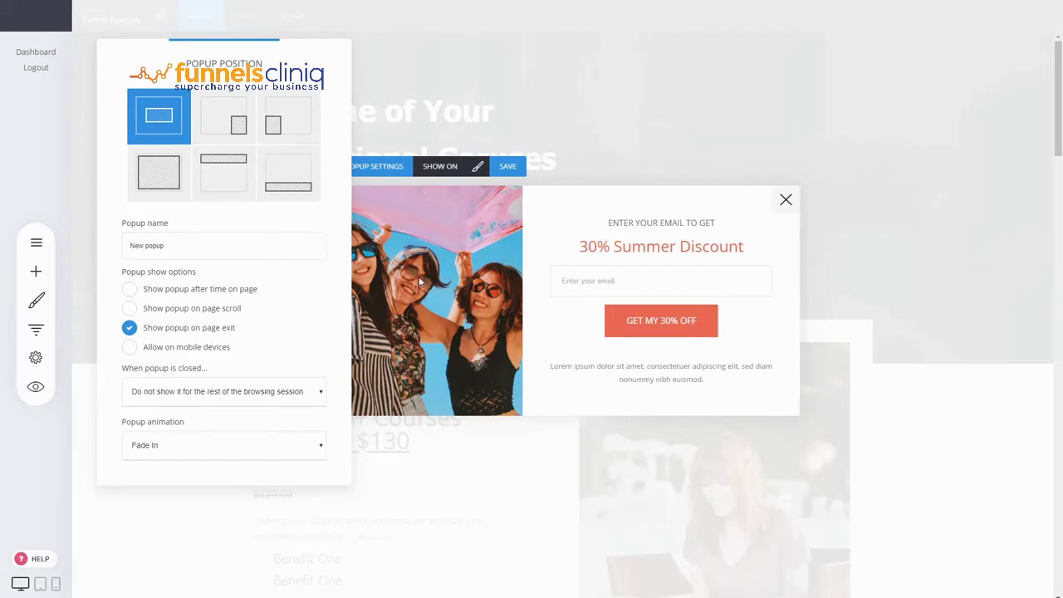
Set the popup to show on all pages, confirm, and close the popup editor
click(439, 166)
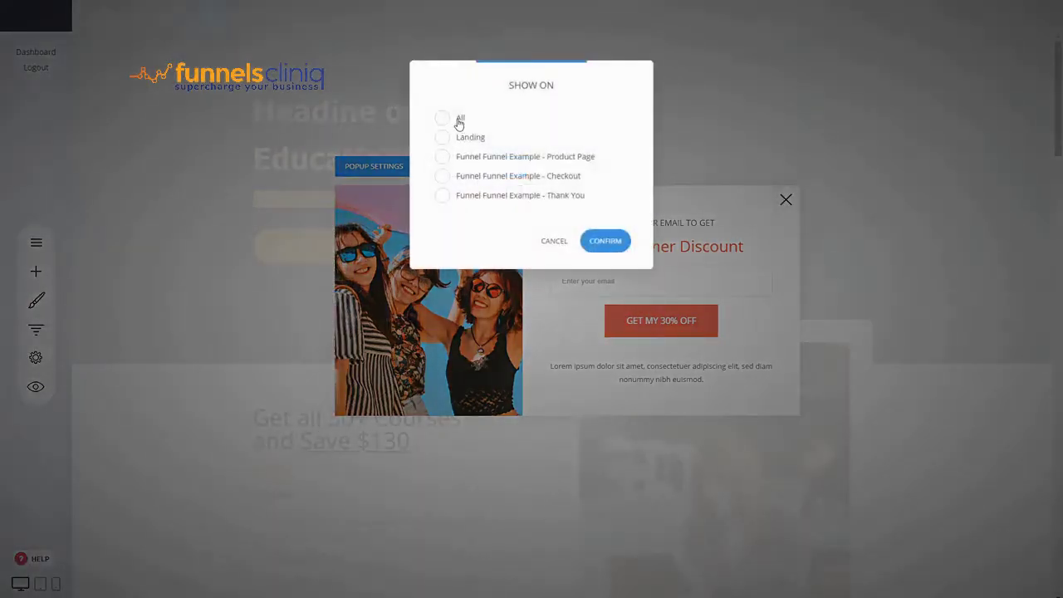
click(459, 121)
click(605, 241)
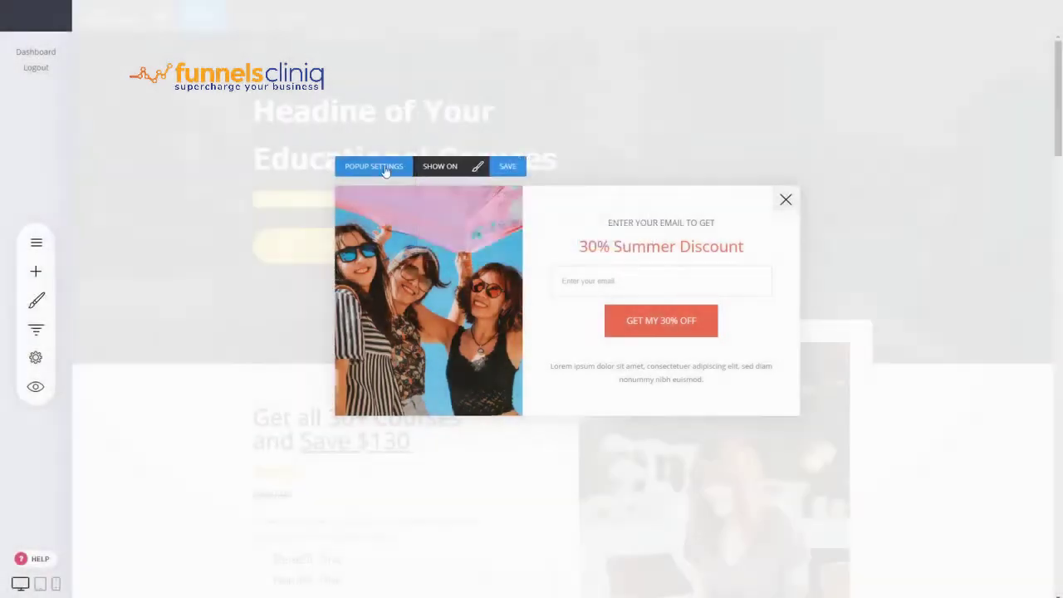
click(786, 200)
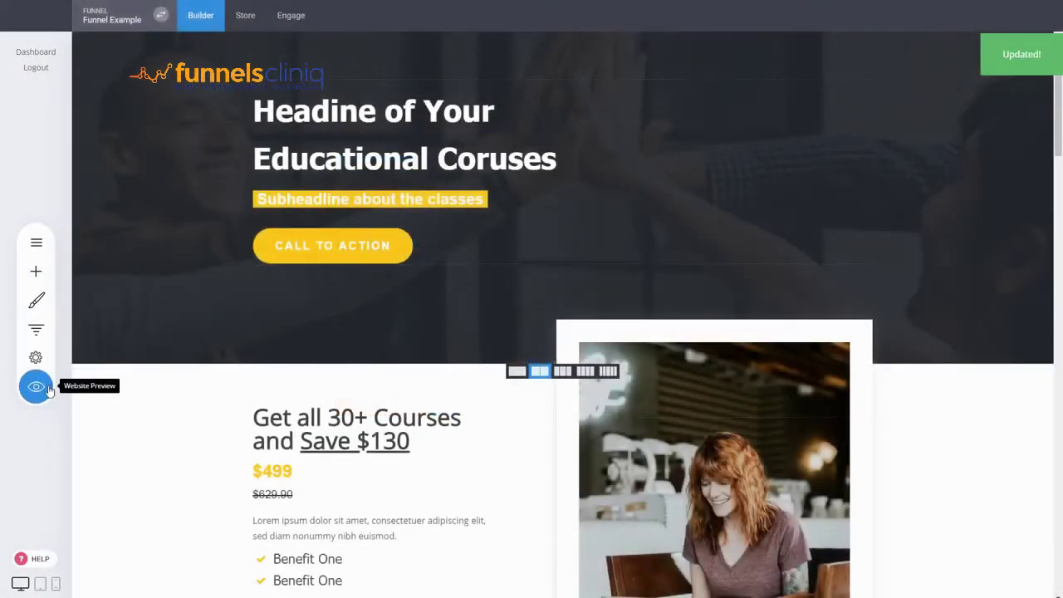
Preview the page with its popup, dismiss the popup, and exit the preview
click(36, 386)
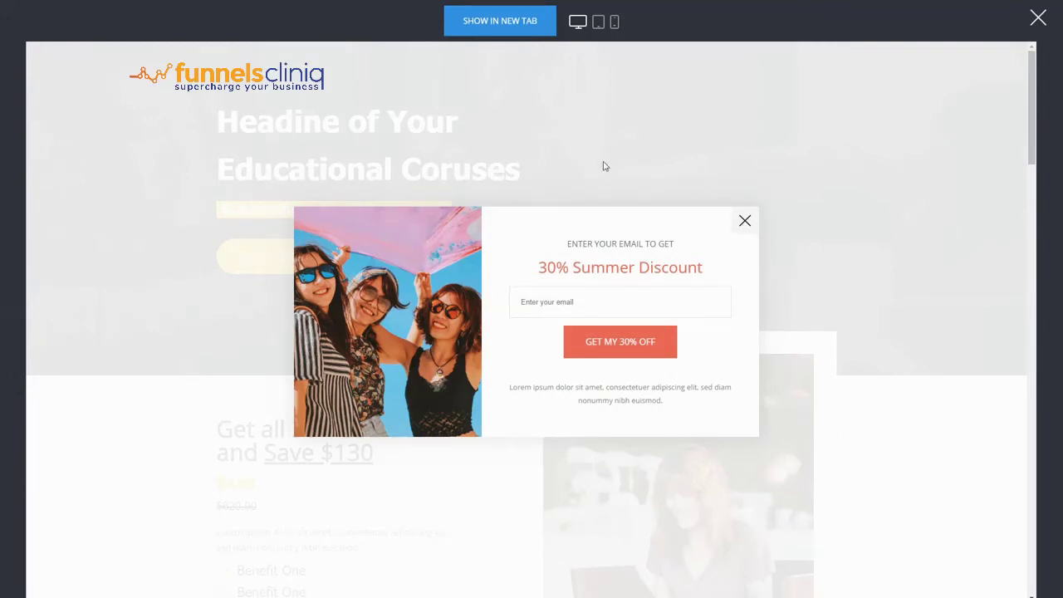
click(745, 223)
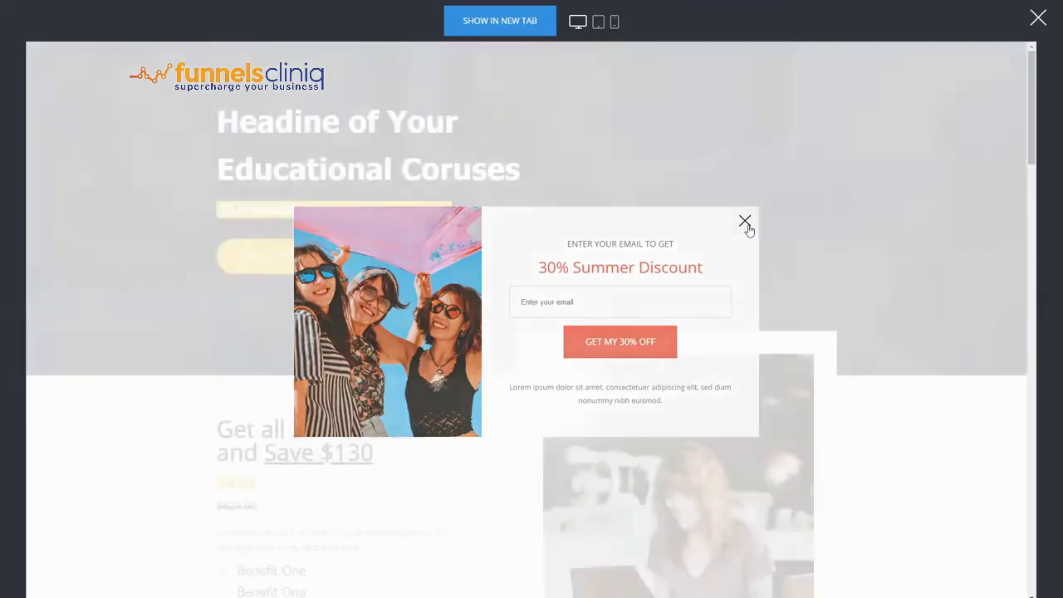
click(1038, 18)
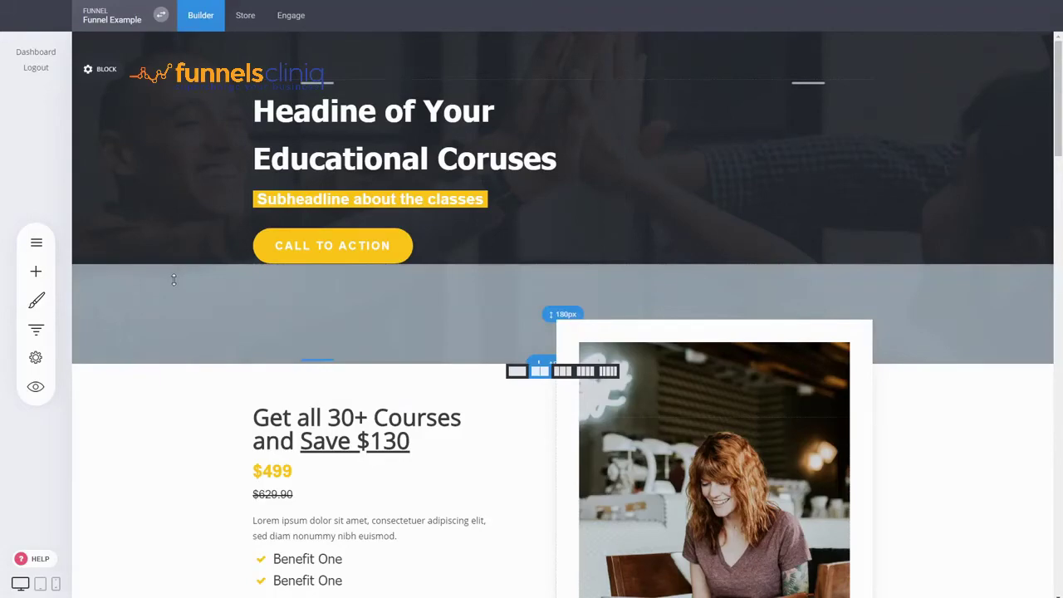
Look through the funnel's store dashboard, its general settings, and the product list
click(241, 27)
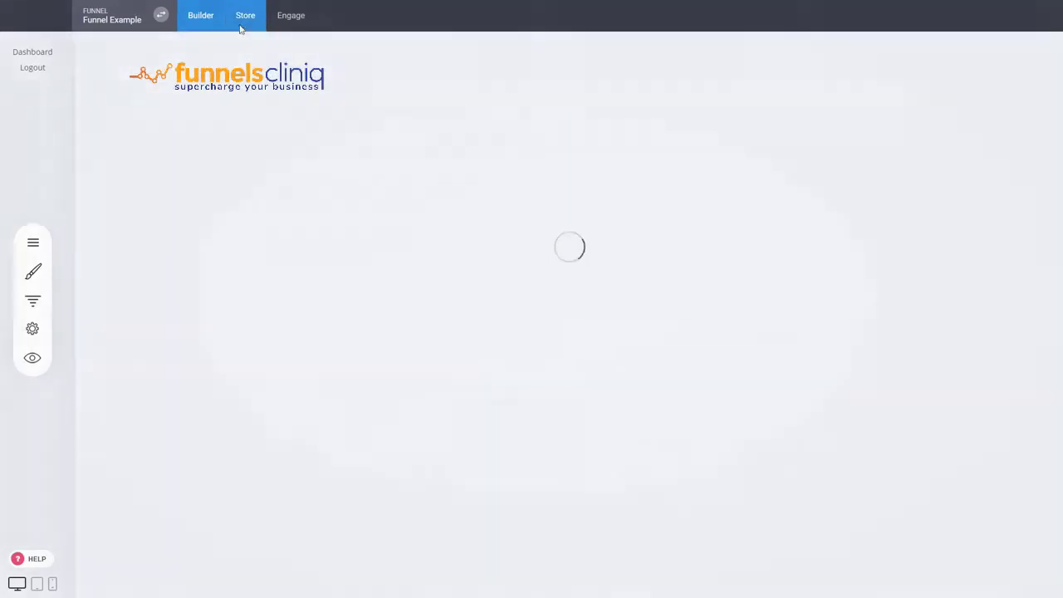
click(629, 228)
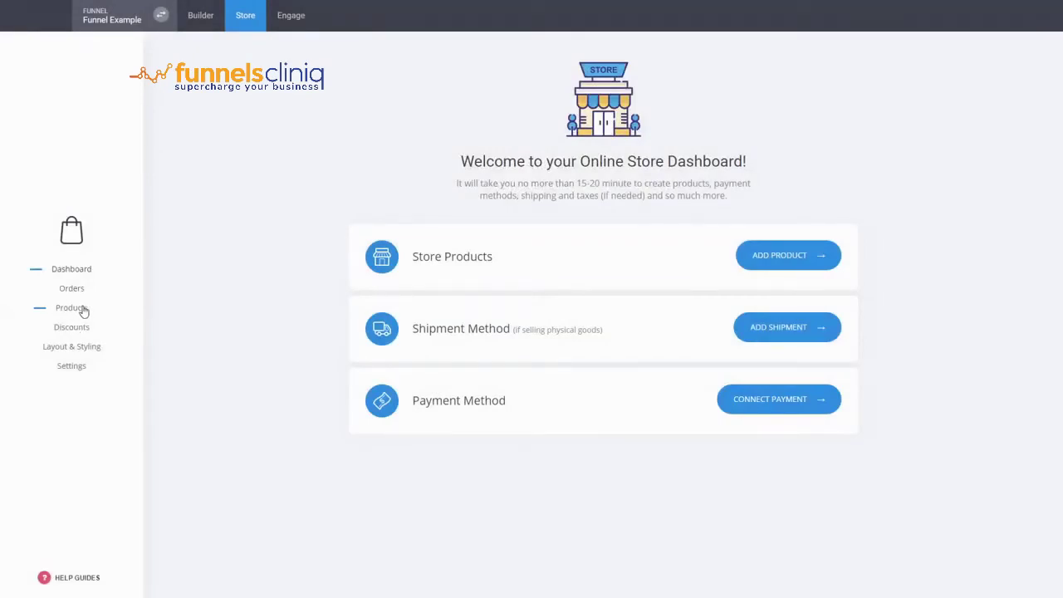
click(72, 365)
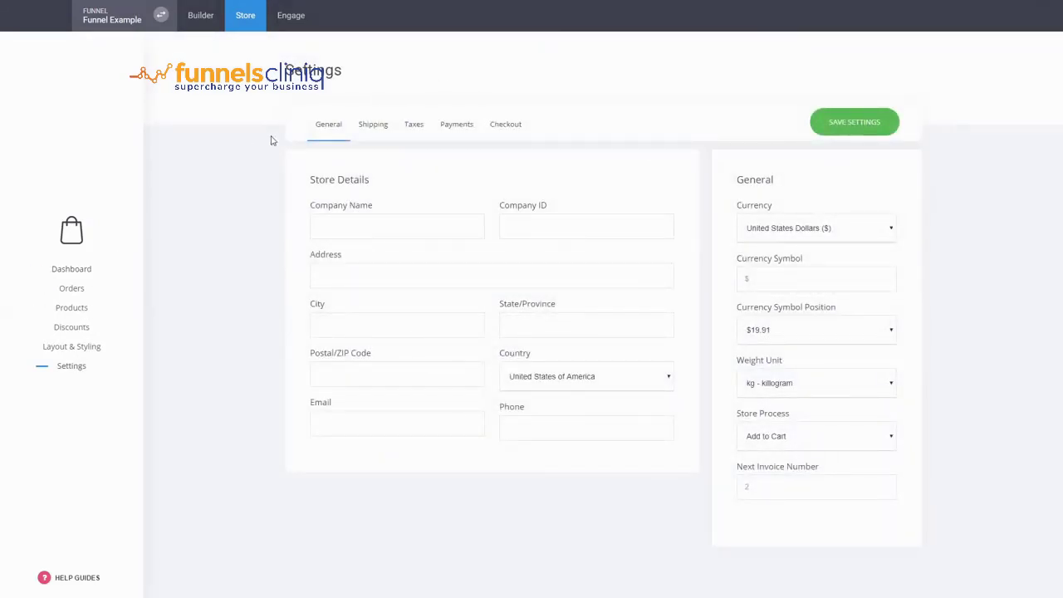
click(77, 308)
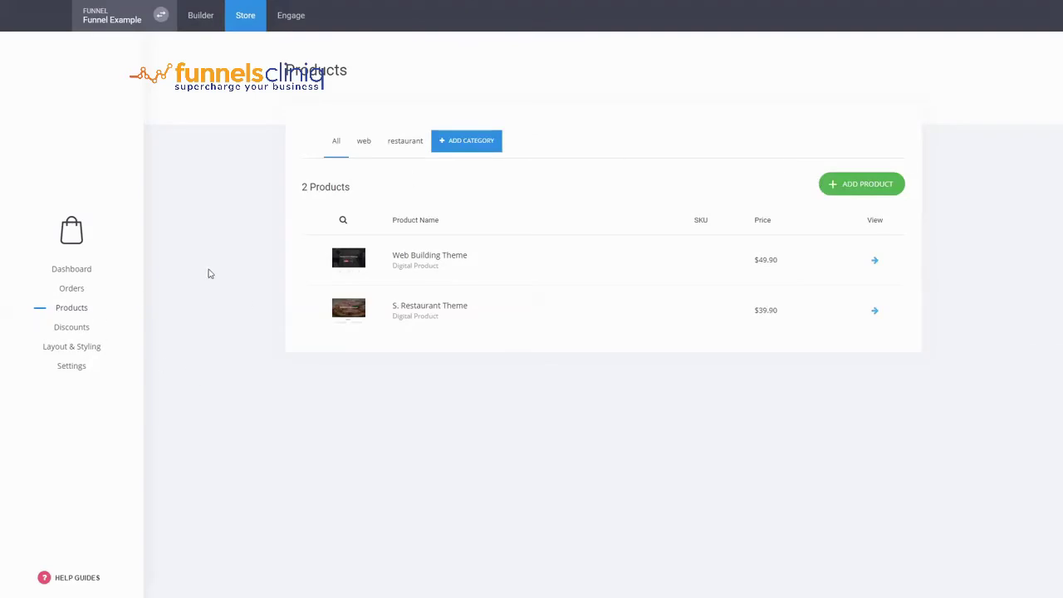
Start a new Service product, review its form from title to variations, and return to the product list without filling it in
click(891, 193)
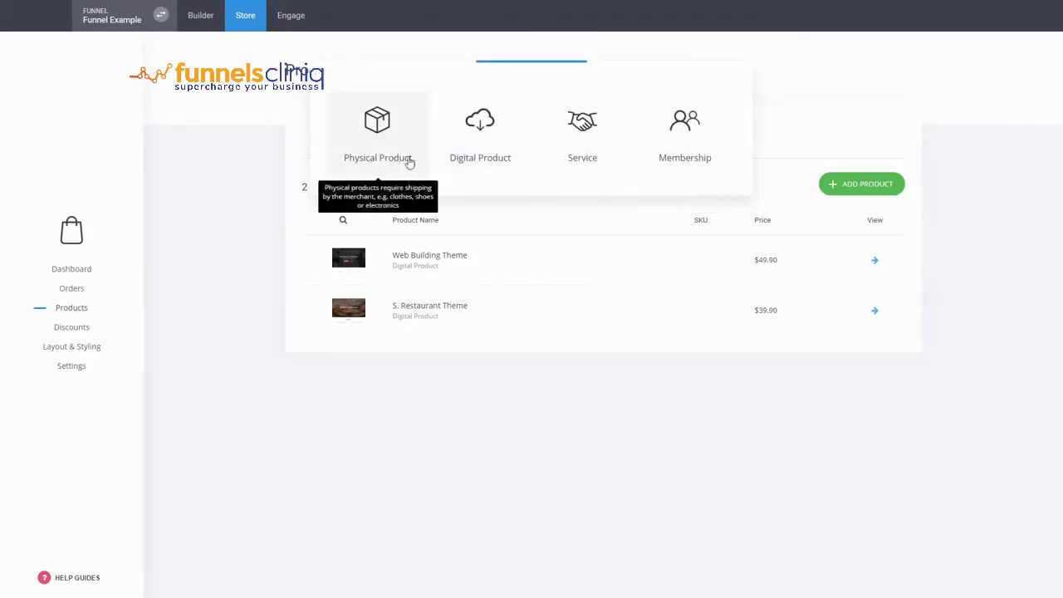
click(607, 147)
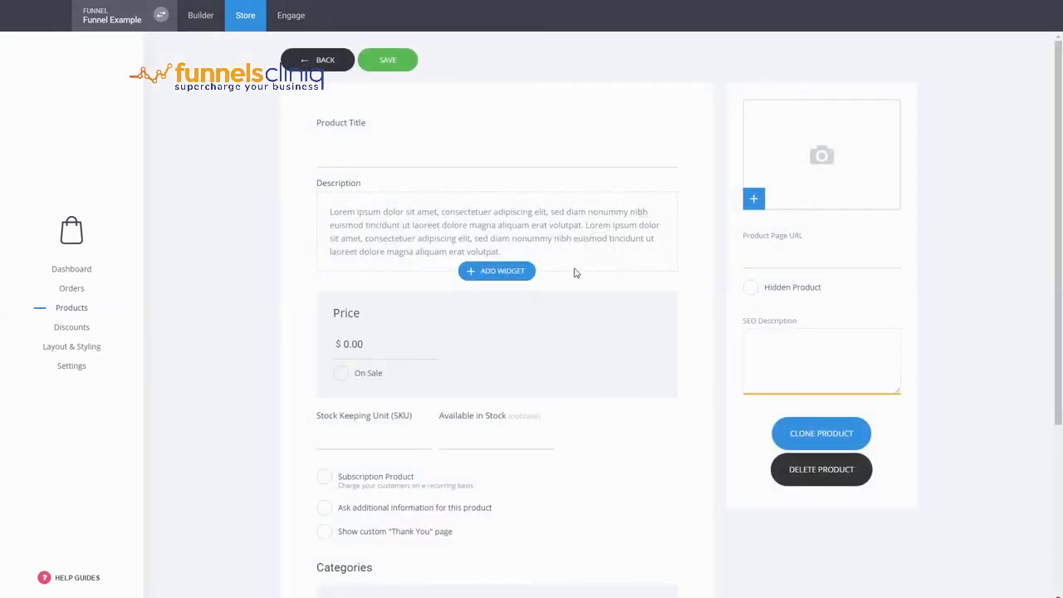
scroll(627, 451, down, 1)
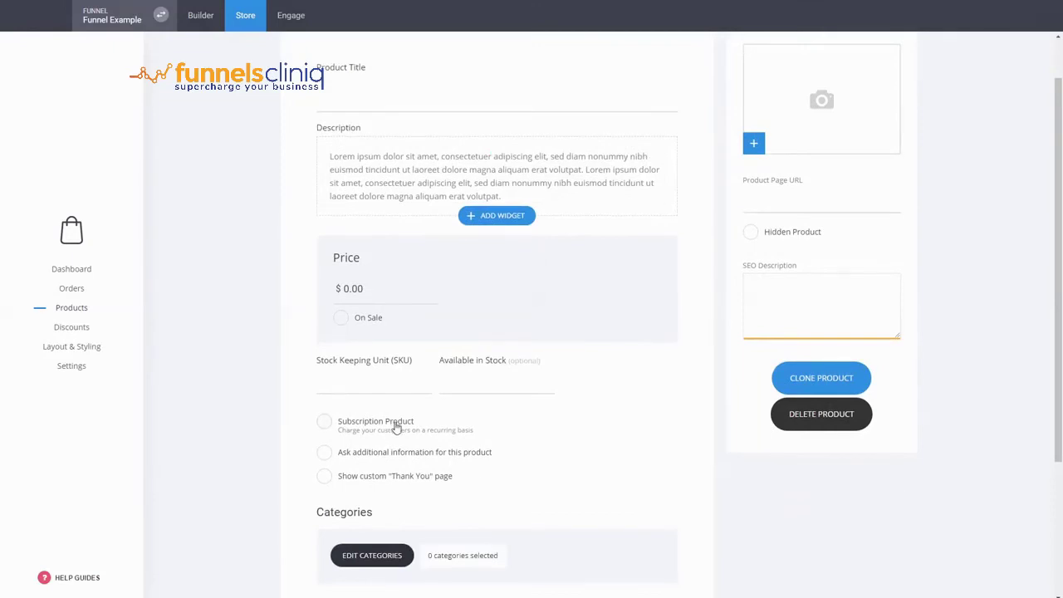
scroll(399, 429, down, 3)
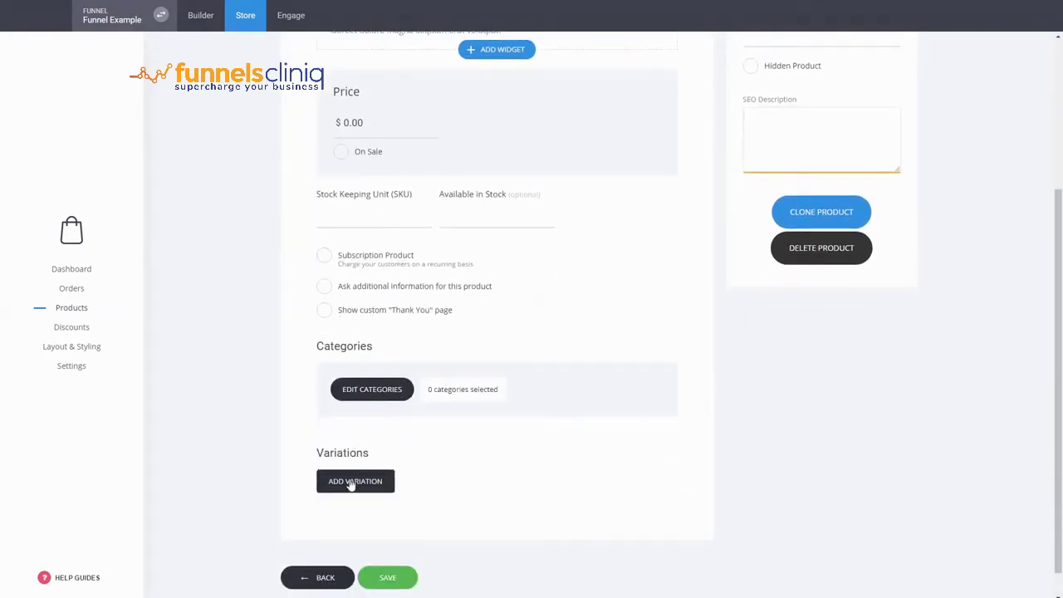
scroll(243, 432, up, 1)
scroll(243, 432, up, 4)
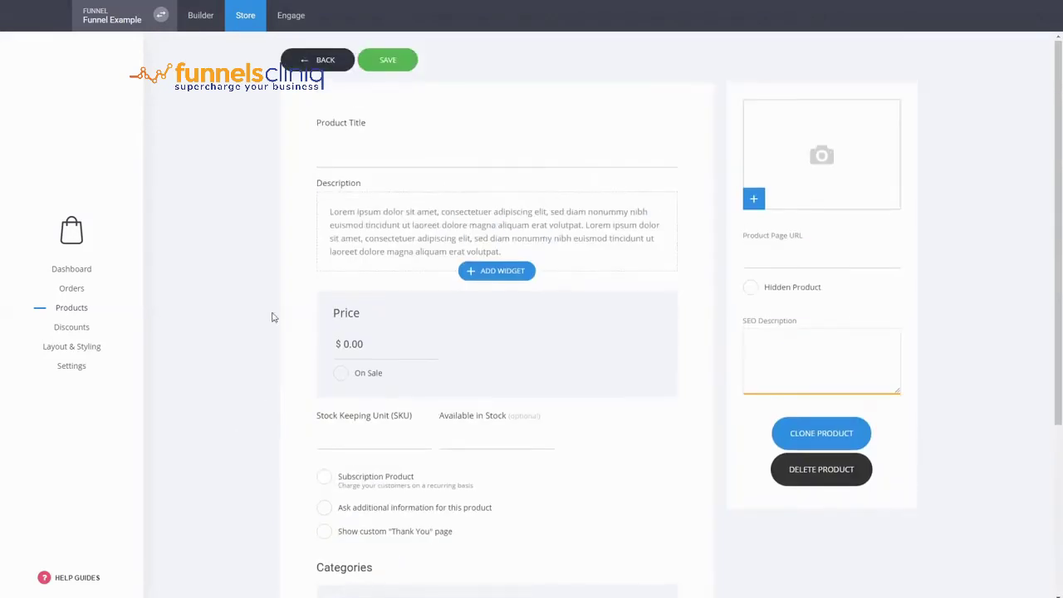
click(342, 58)
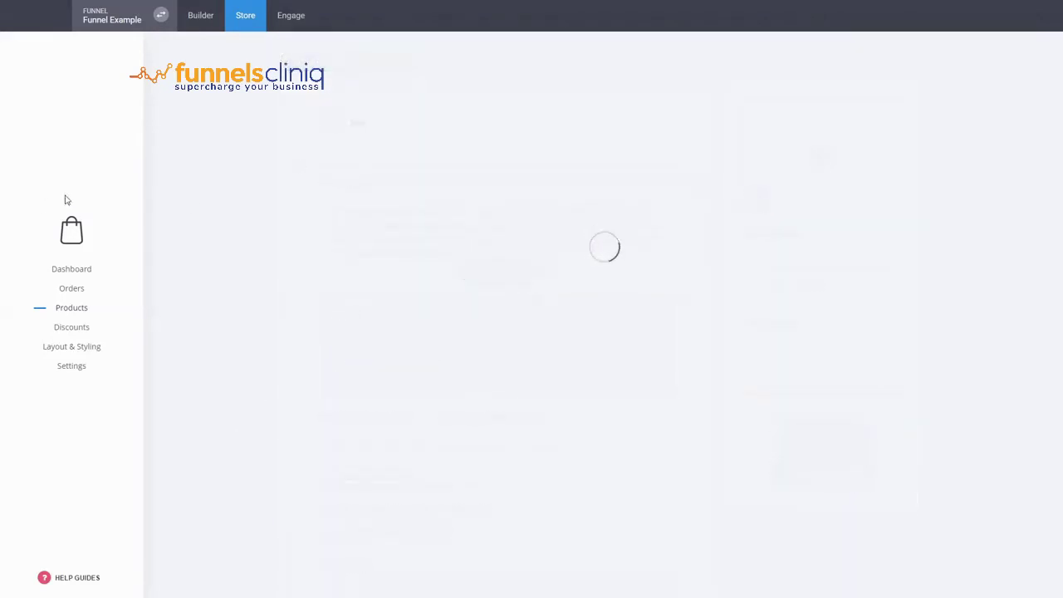
Look through the available payment providers in the store's payment settings and add Stripe
click(73, 366)
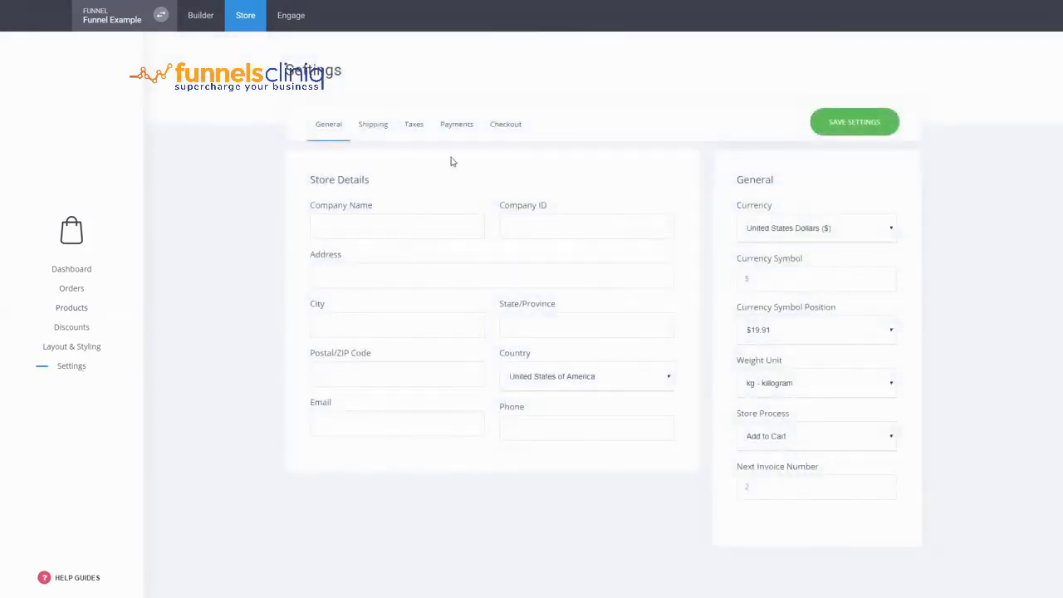
click(461, 130)
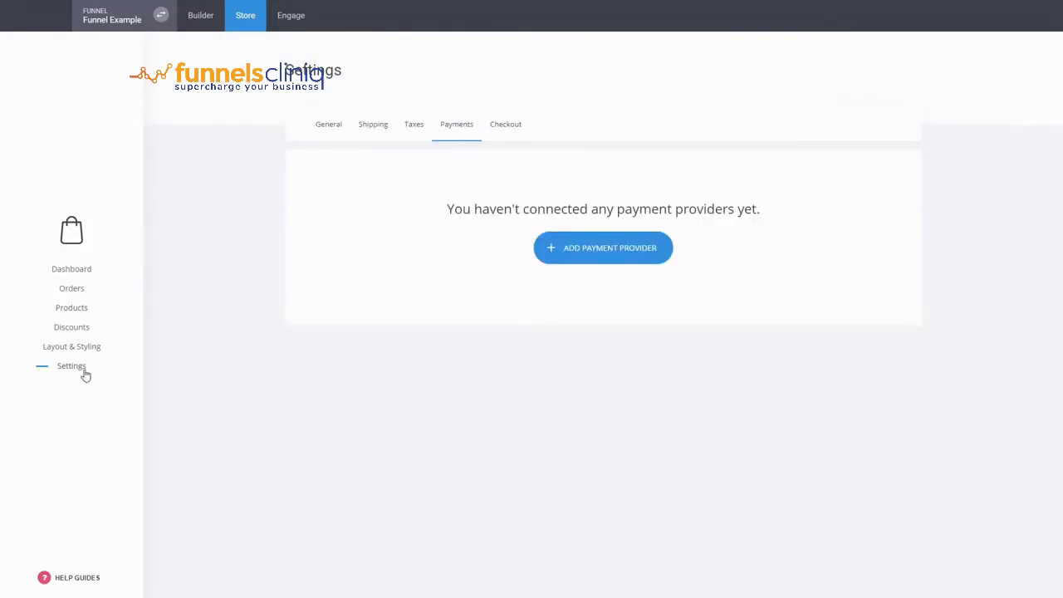
click(629, 254)
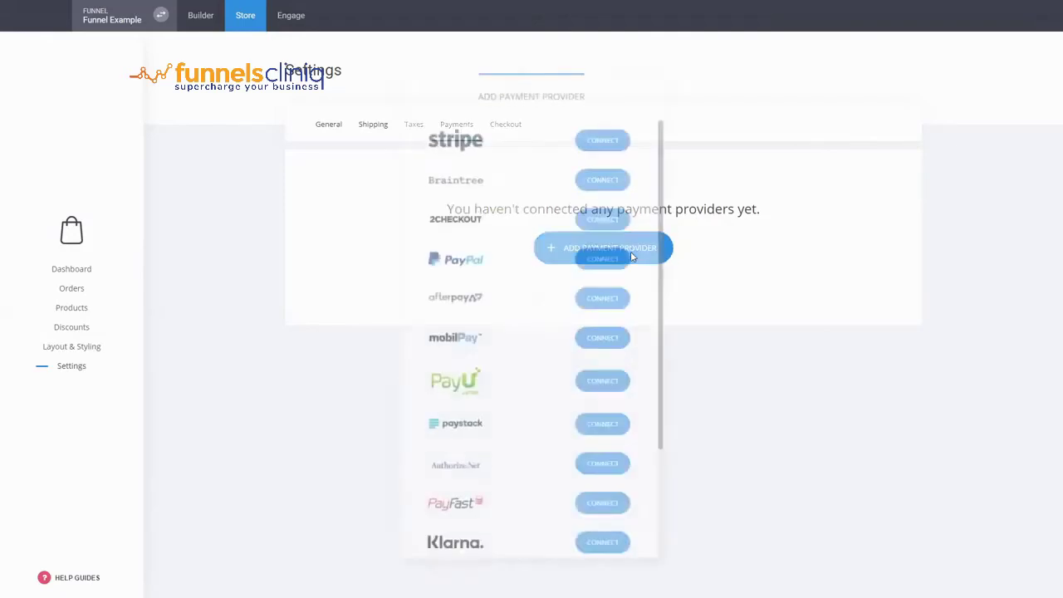
scroll(529, 216, down, 3)
scroll(510, 316, up, 5)
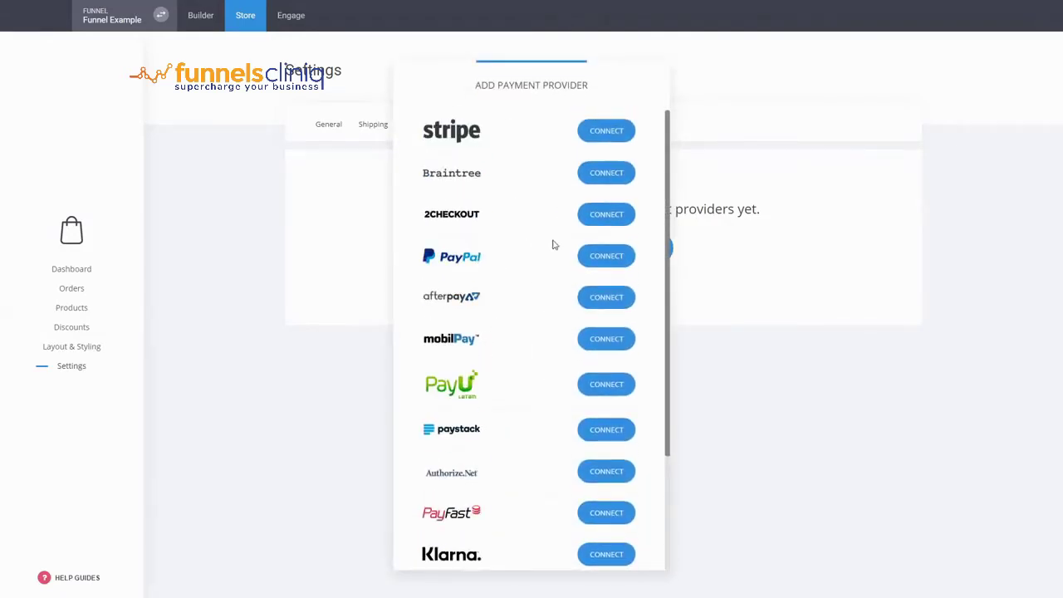
click(606, 135)
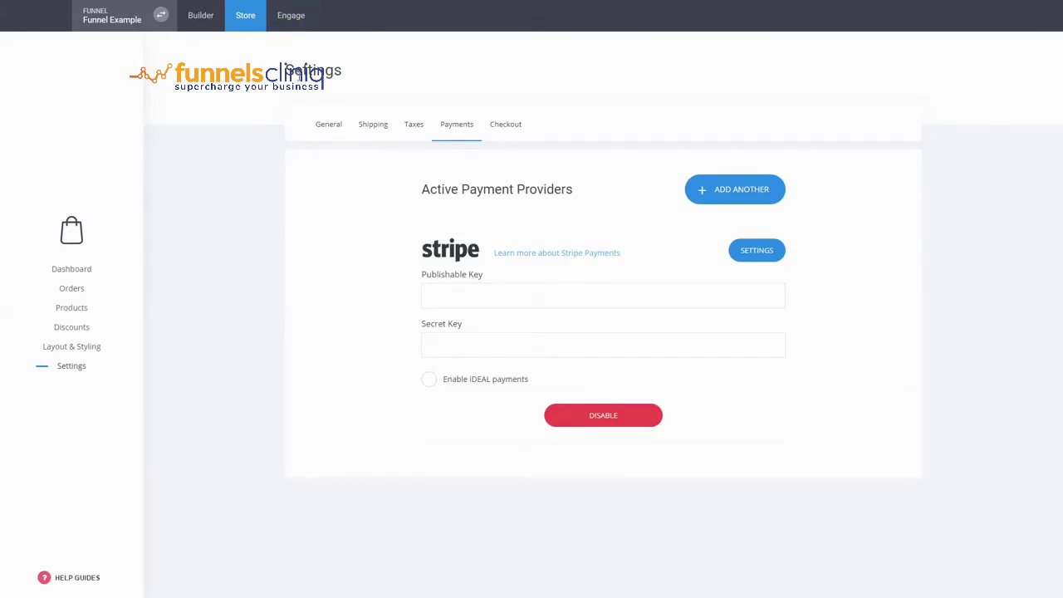
View the funnel's contacts and its Basic Members group in the Engage area
click(303, 27)
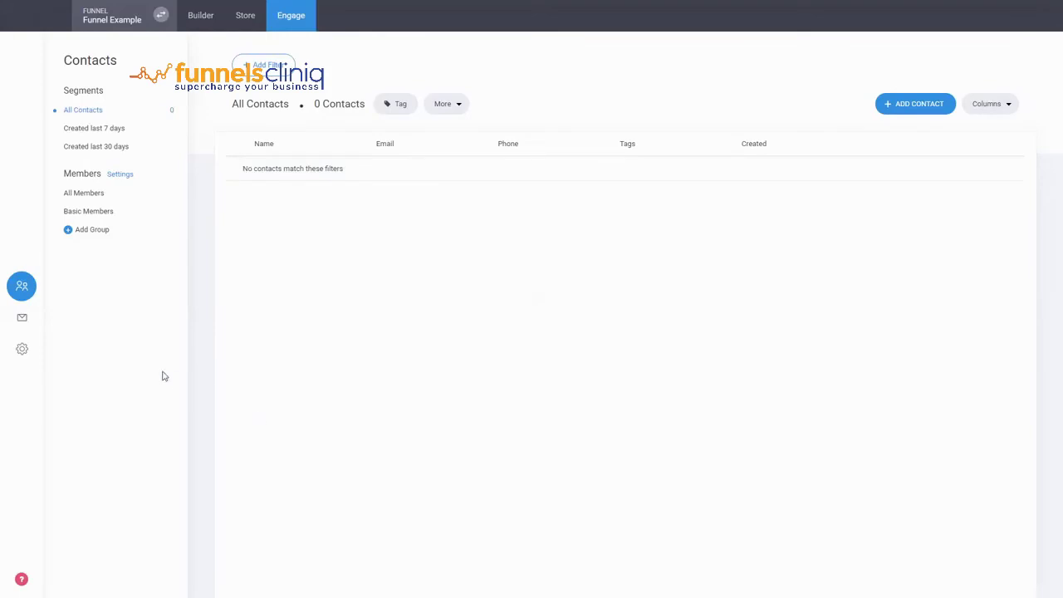
click(115, 216)
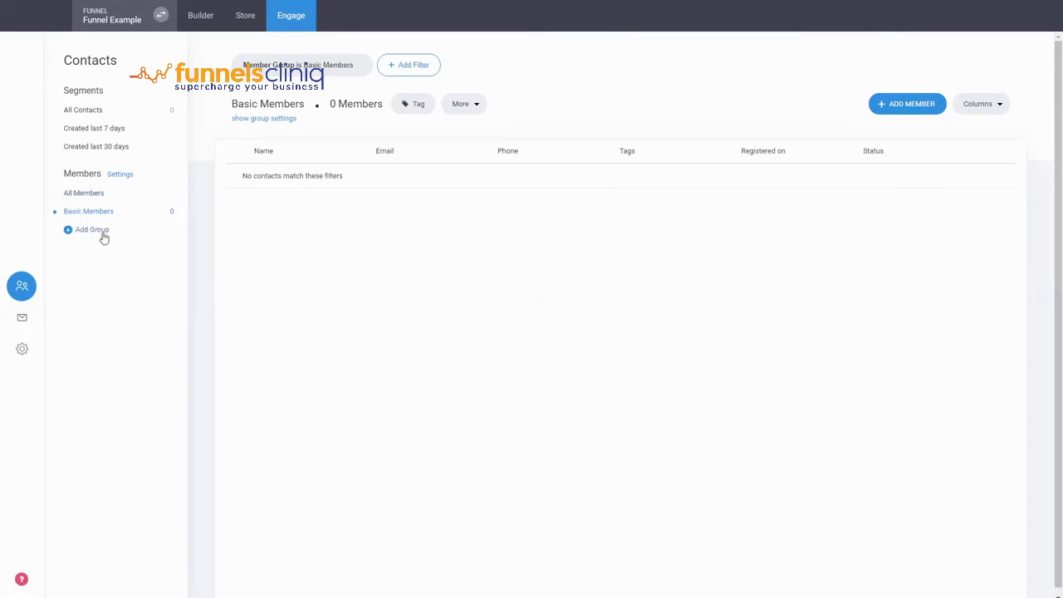
Follow the CALL TO ACTION button to the checkout in the page preview, and review the funnel's steps
click(213, 21)
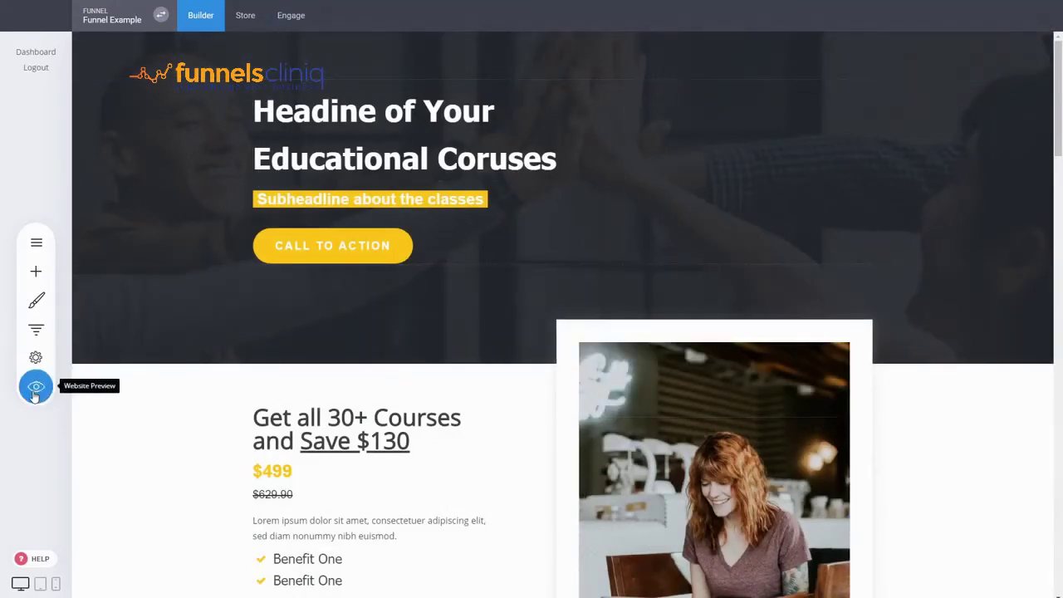
click(80, 377)
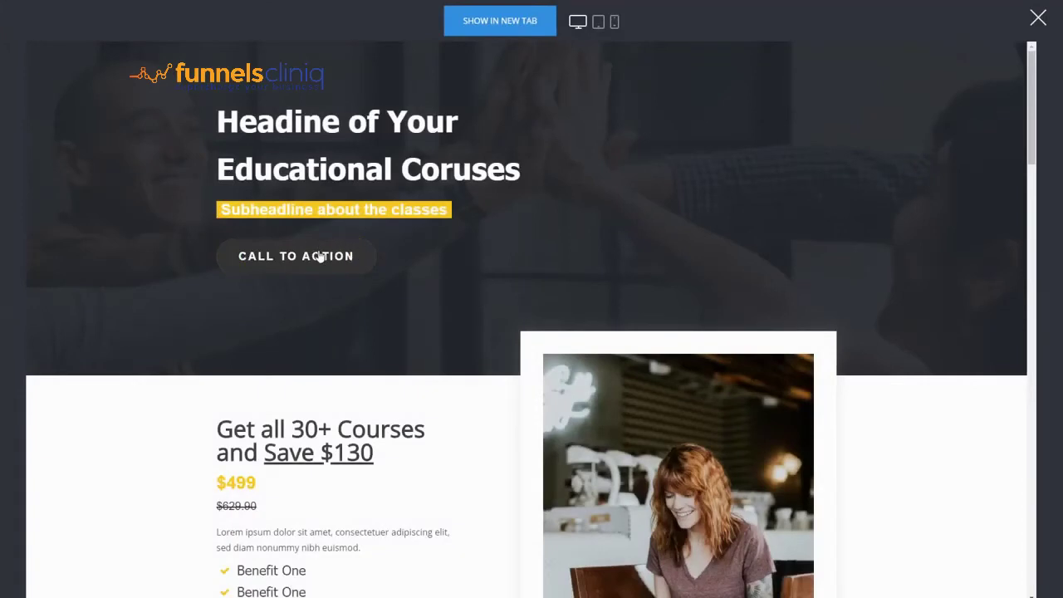
click(319, 257)
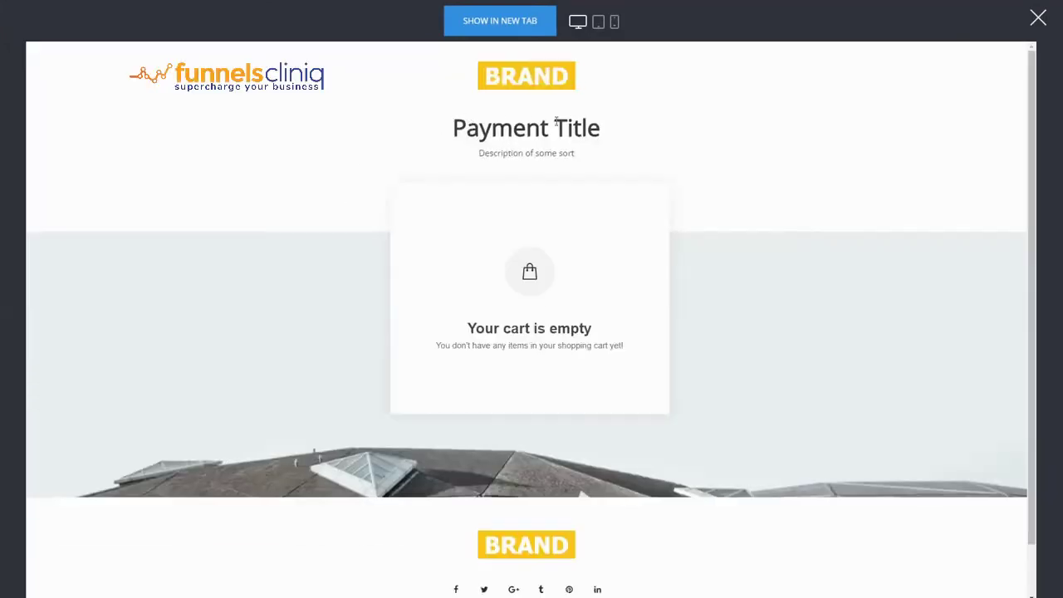
click(1041, 19)
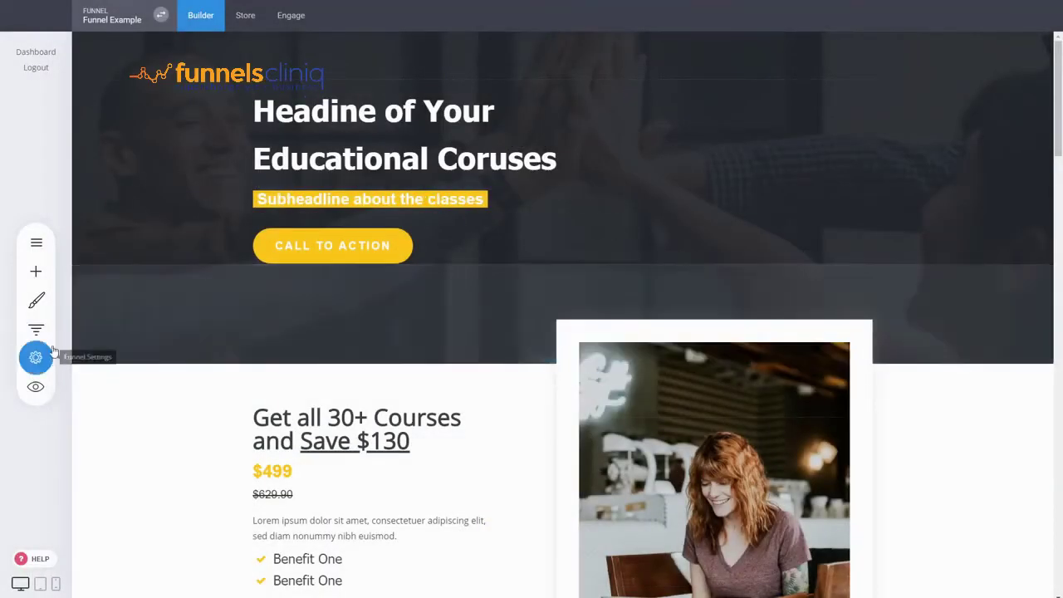
click(36, 329)
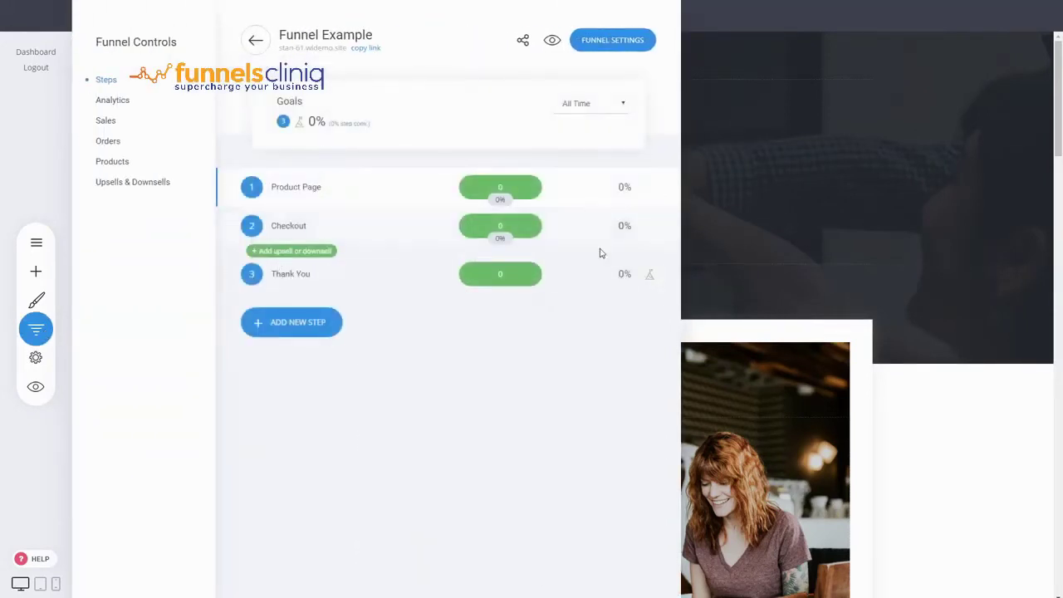
click(764, 204)
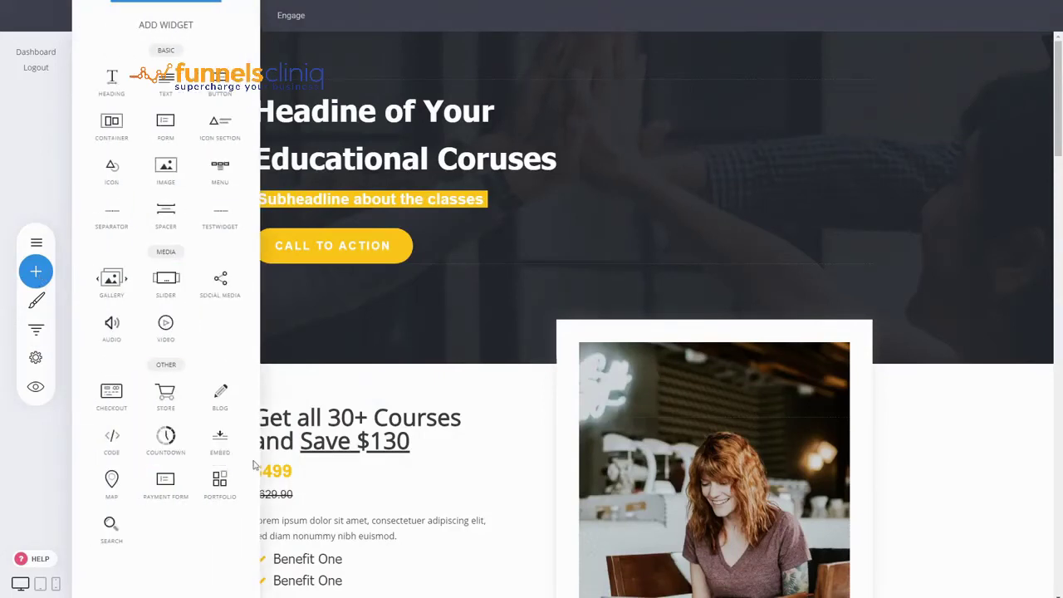
Insert a Form widget below the $629.90 price on the page and review its default fields
drag(157, 137, 358, 525)
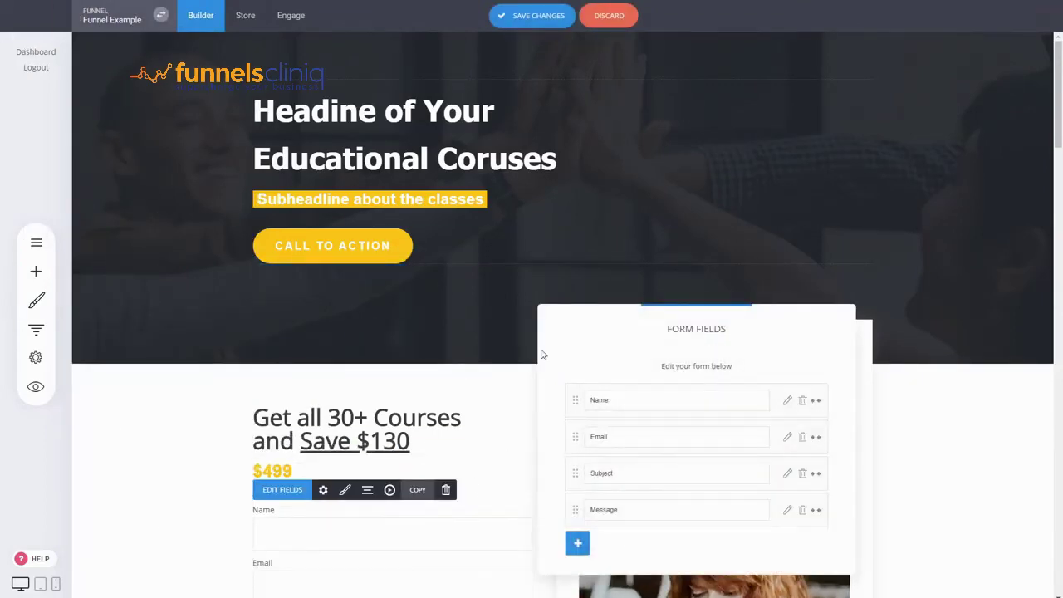
click(468, 440)
scroll(470, 451, down, 3)
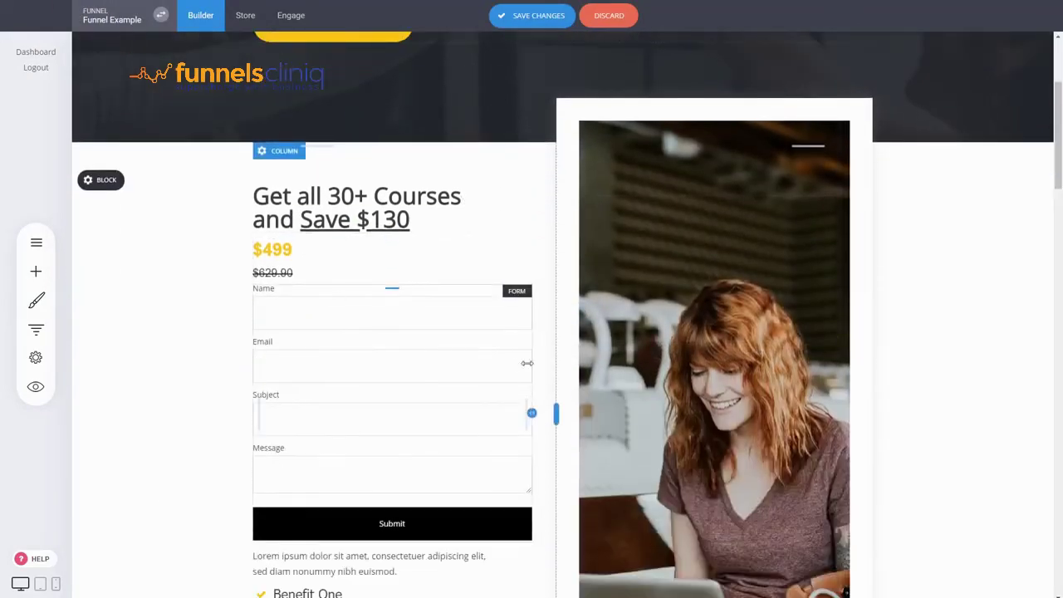
Narrow the Form widget below the $629.90 price, save the page changes and open the form in the page preview
drag(526, 363, 486, 363)
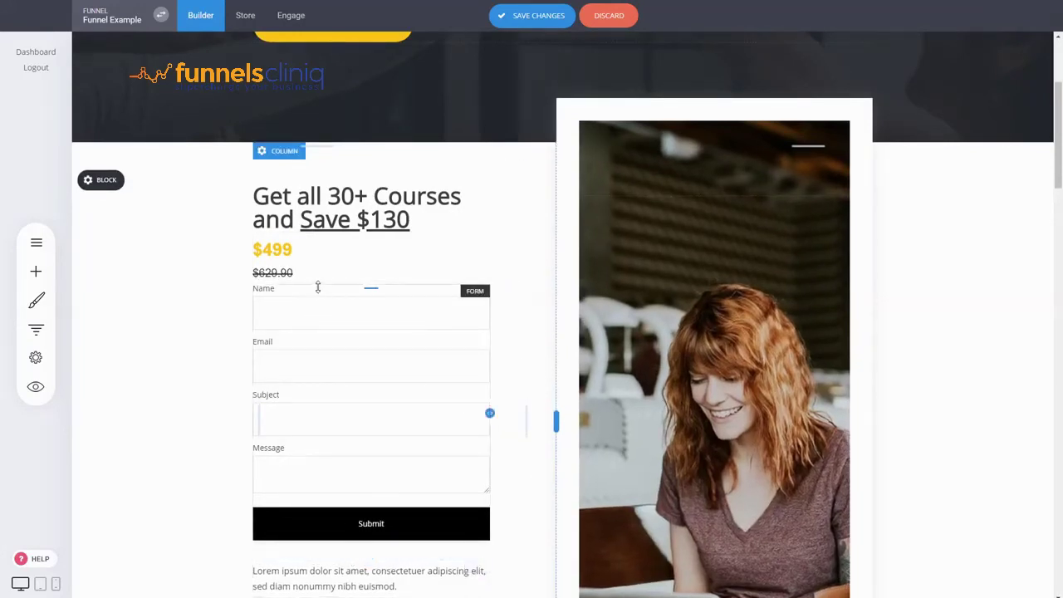
click(537, 20)
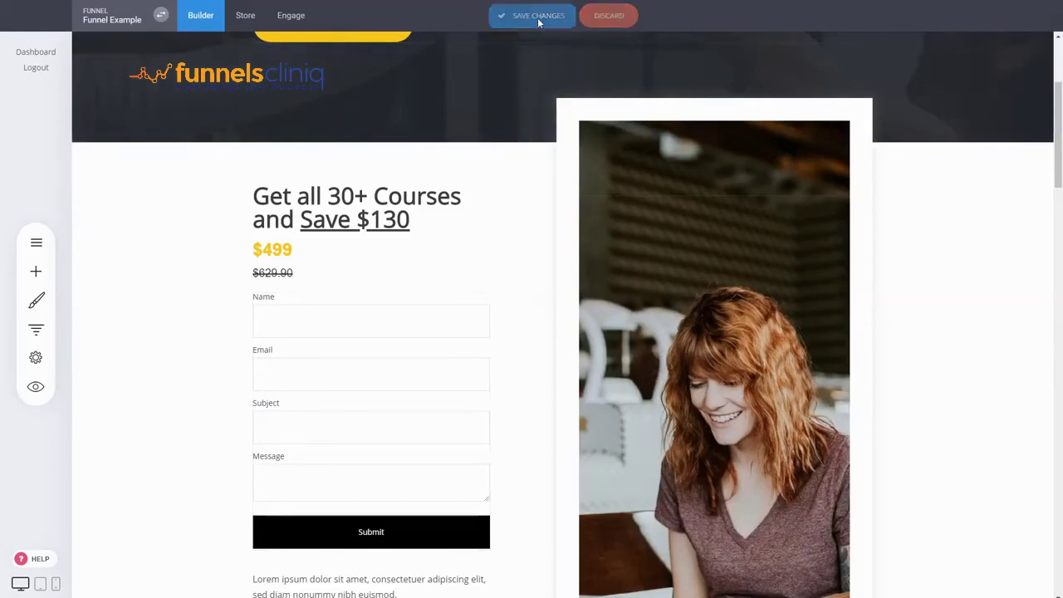
click(36, 386)
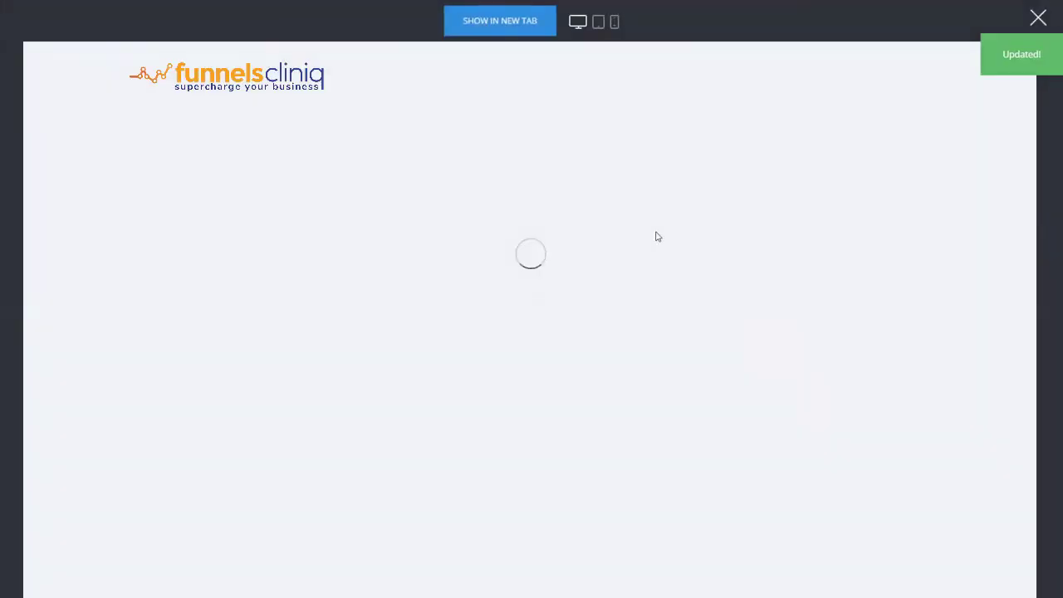
scroll(453, 393, down, 3)
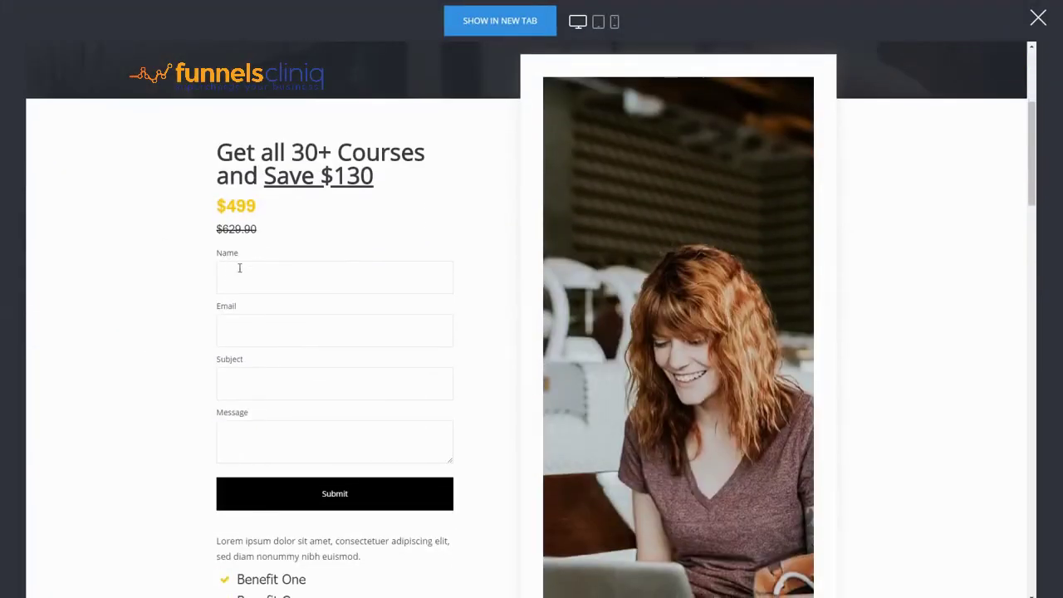
Submit a test entry in the previewed form with a dummy name and email, subject "dsadas" and message "dsadas", and close the preview
click(239, 268)
text(dasdasdasdasdas)
click(244, 325)
text(dasd)
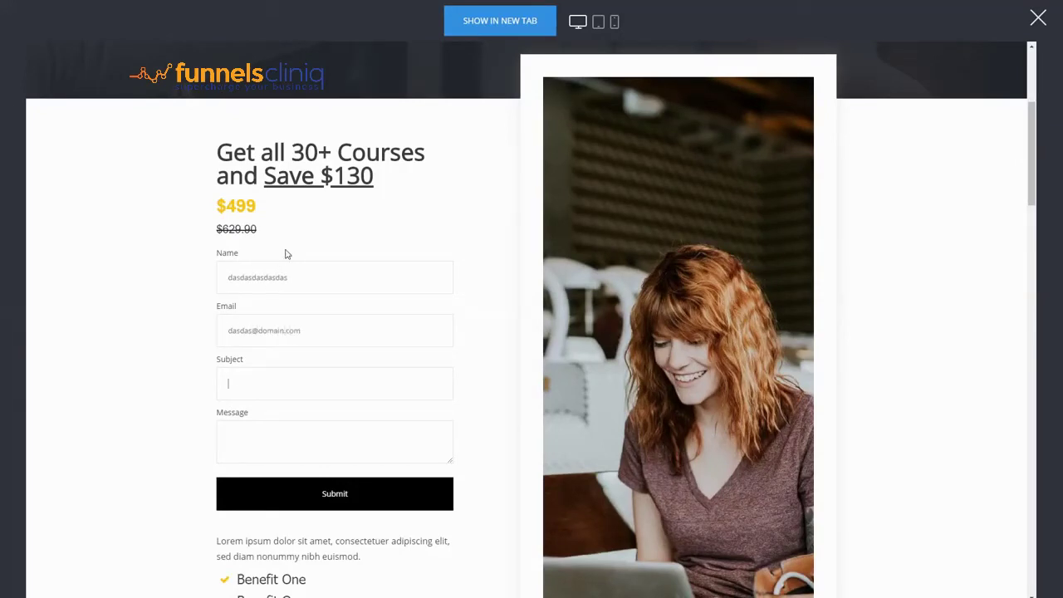
key(Tab)
text(dsadas)
click(254, 443)
text(dsadas)
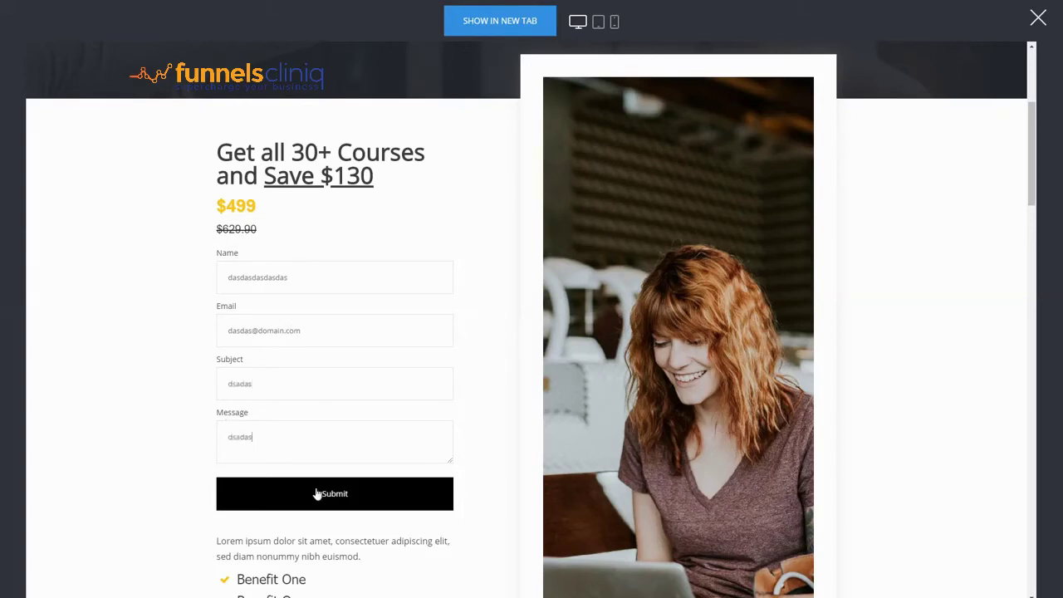
click(367, 498)
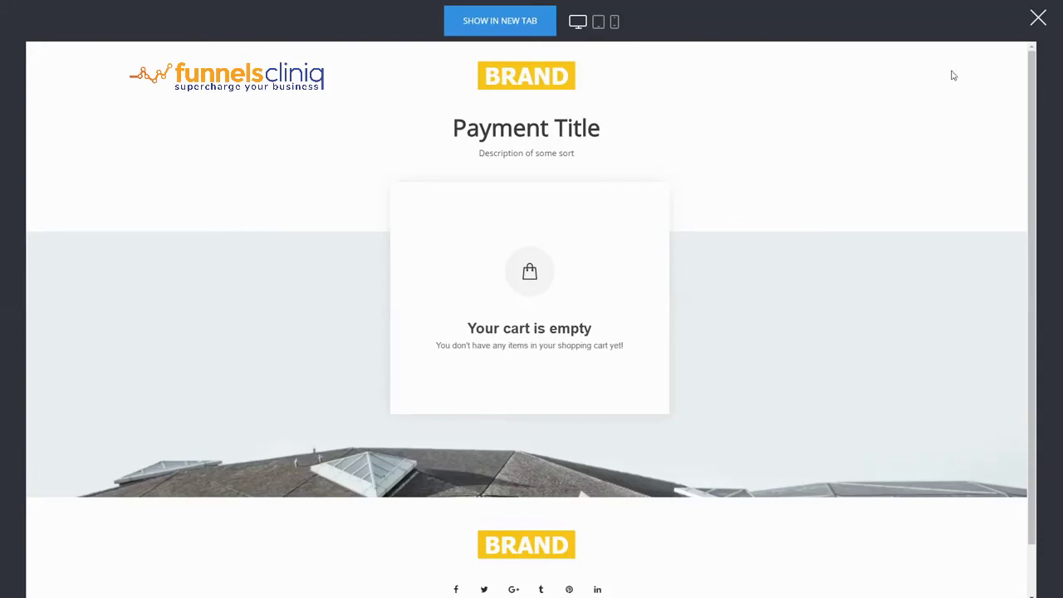
click(1039, 20)
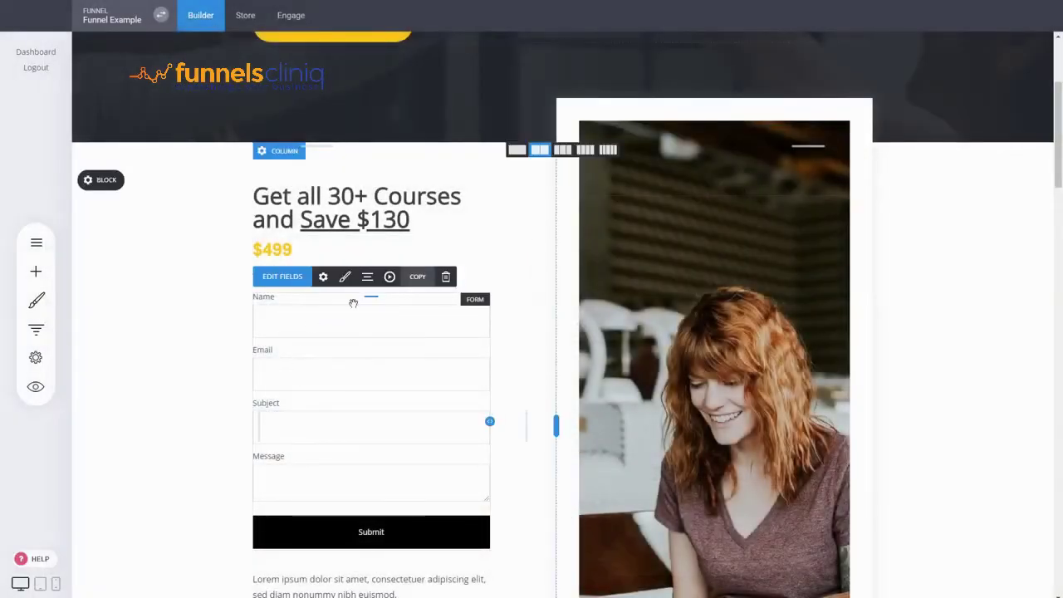
Delete the Form widget below the $629.90 price and save the page changes
click(446, 276)
click(567, 266)
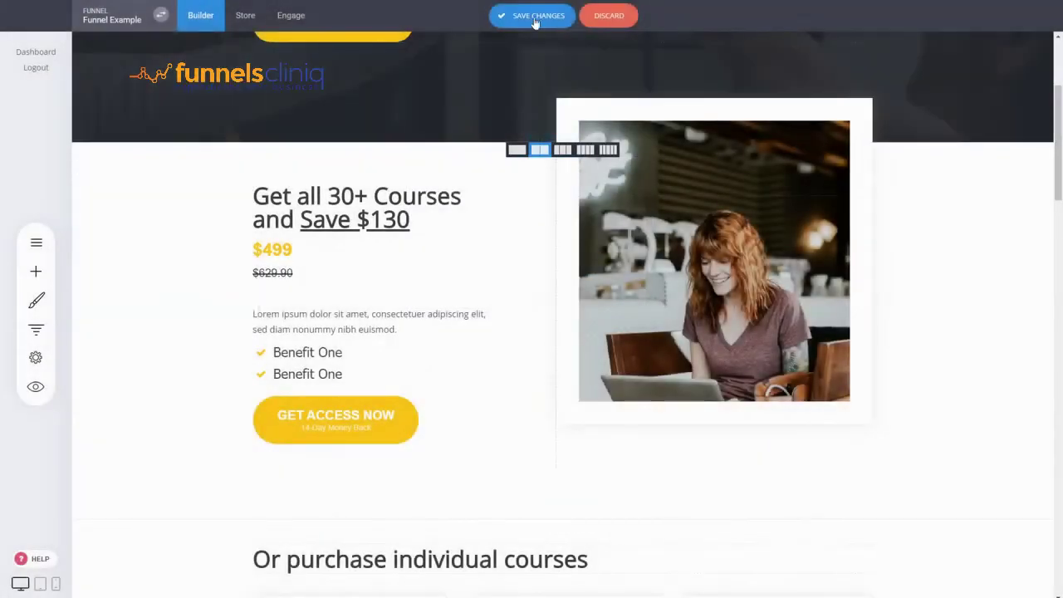
click(535, 17)
Review the new contact's form submission and orders in the Engage area, and return to the contacts list
click(289, 15)
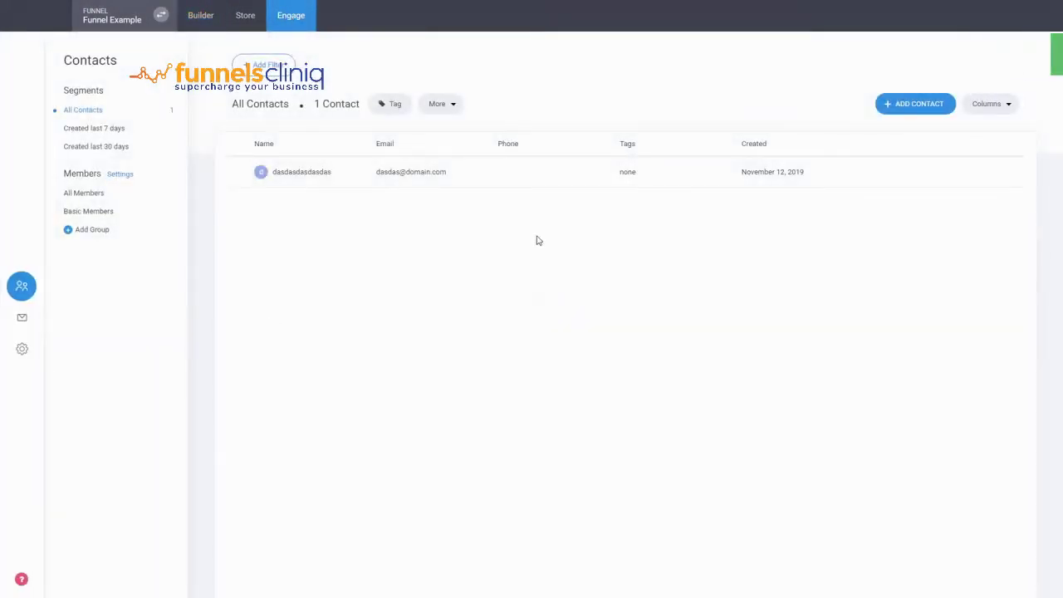
click(303, 172)
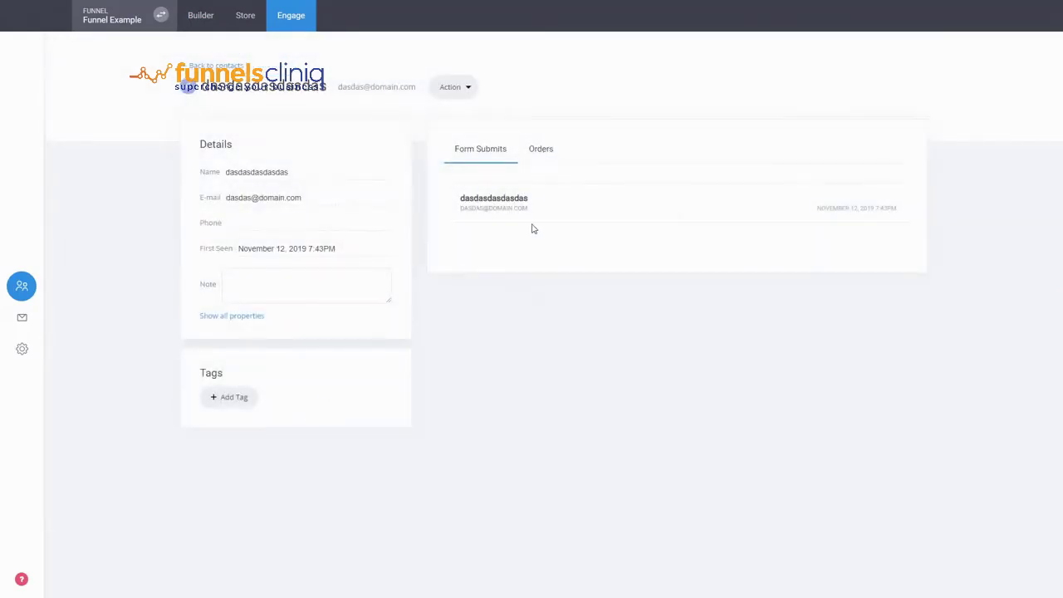
click(541, 221)
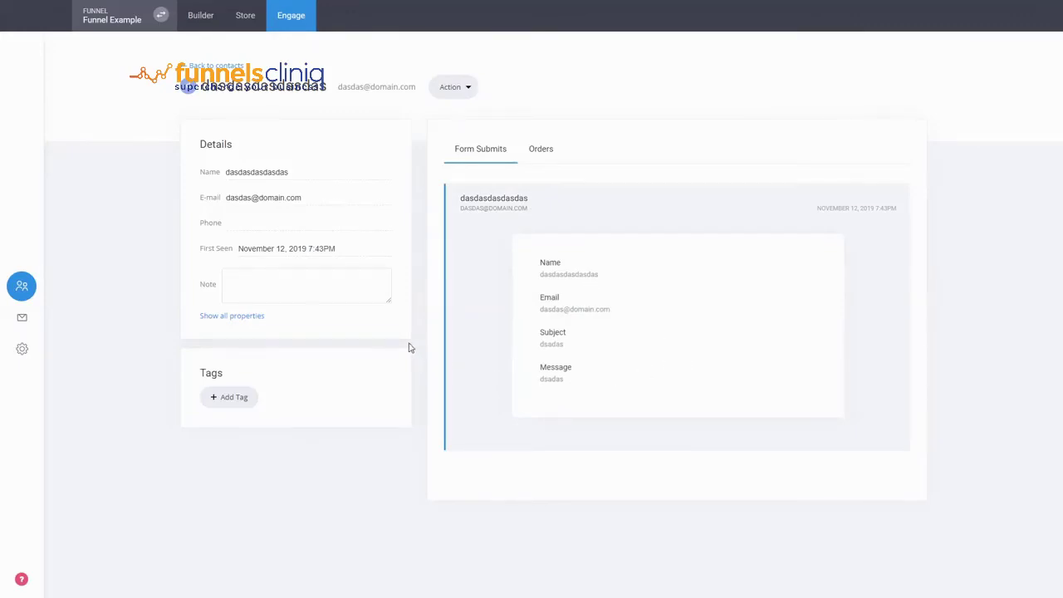
click(540, 148)
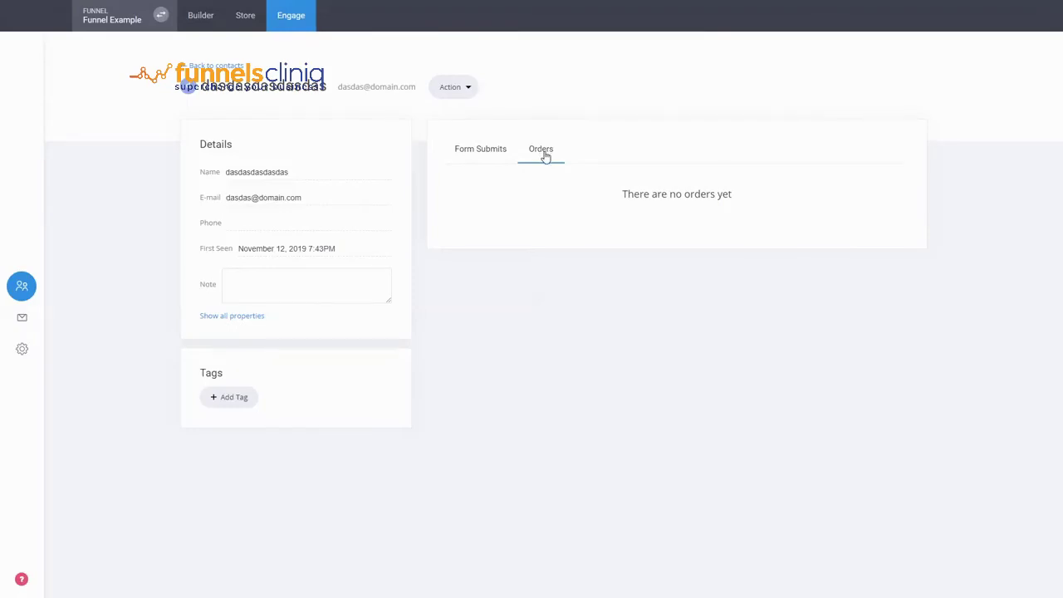
drag(651, 195, 710, 196)
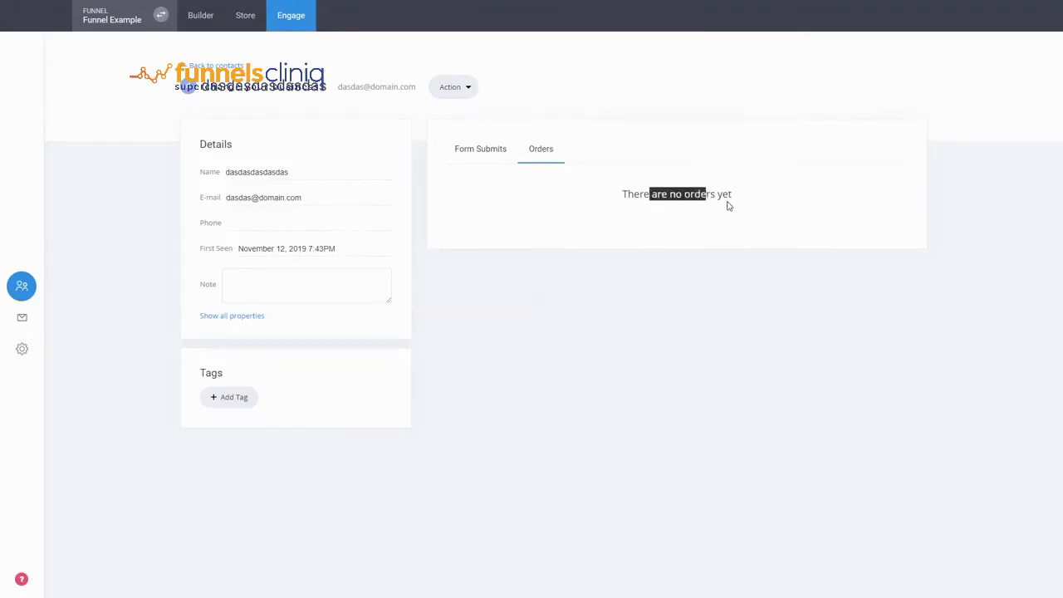
click(727, 204)
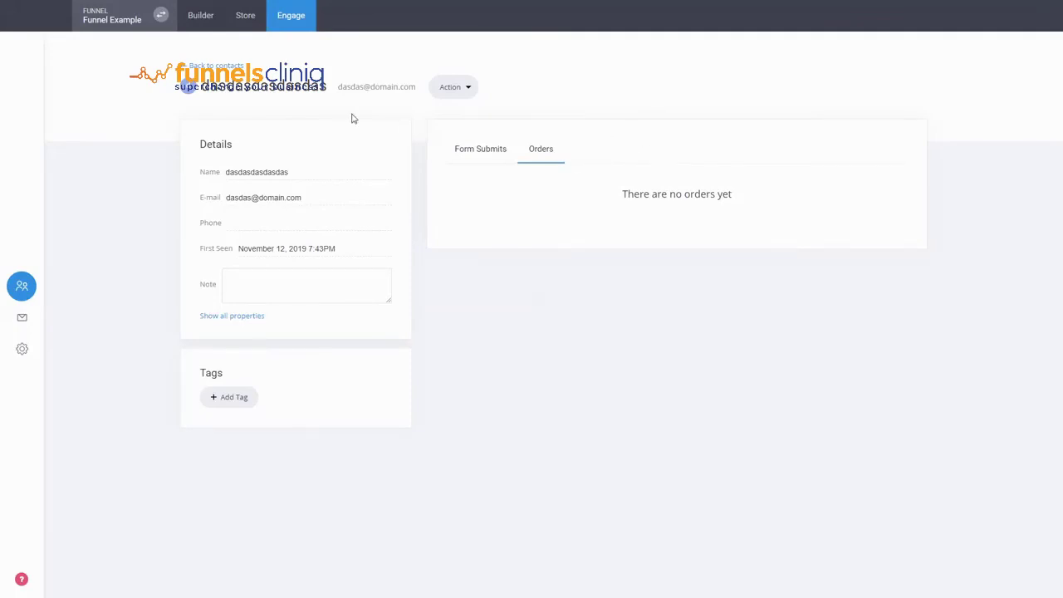
click(231, 66)
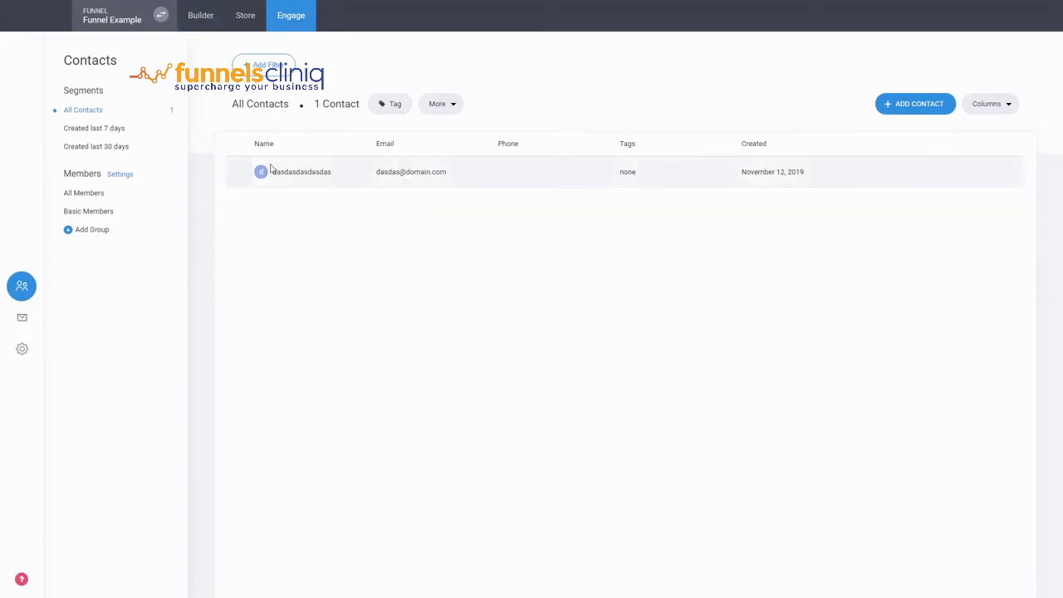
Return to the Builder and review the funnel's General, Domains and Language & Time settings
click(198, 15)
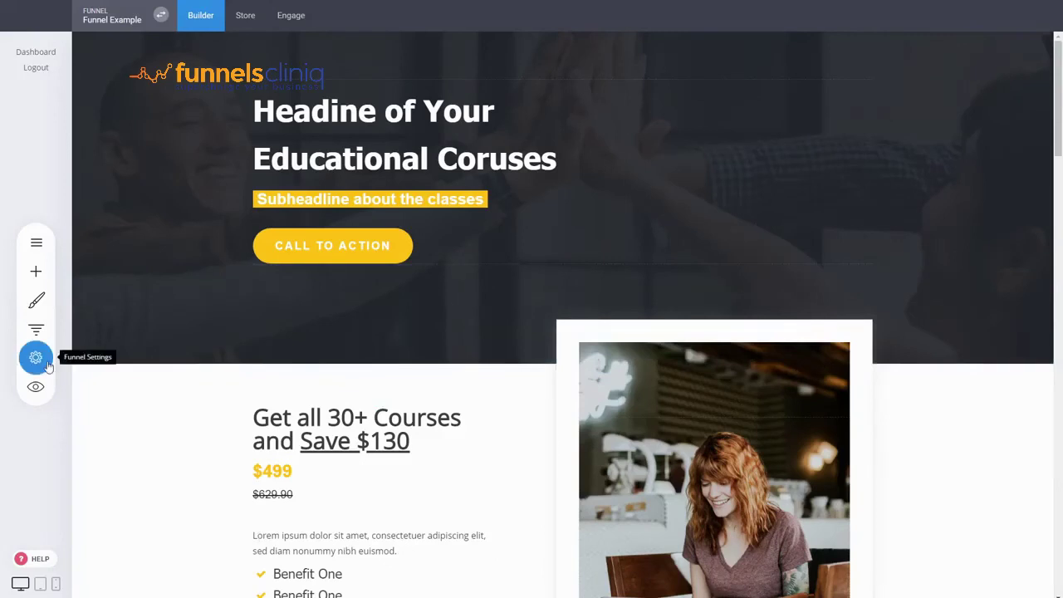
click(43, 362)
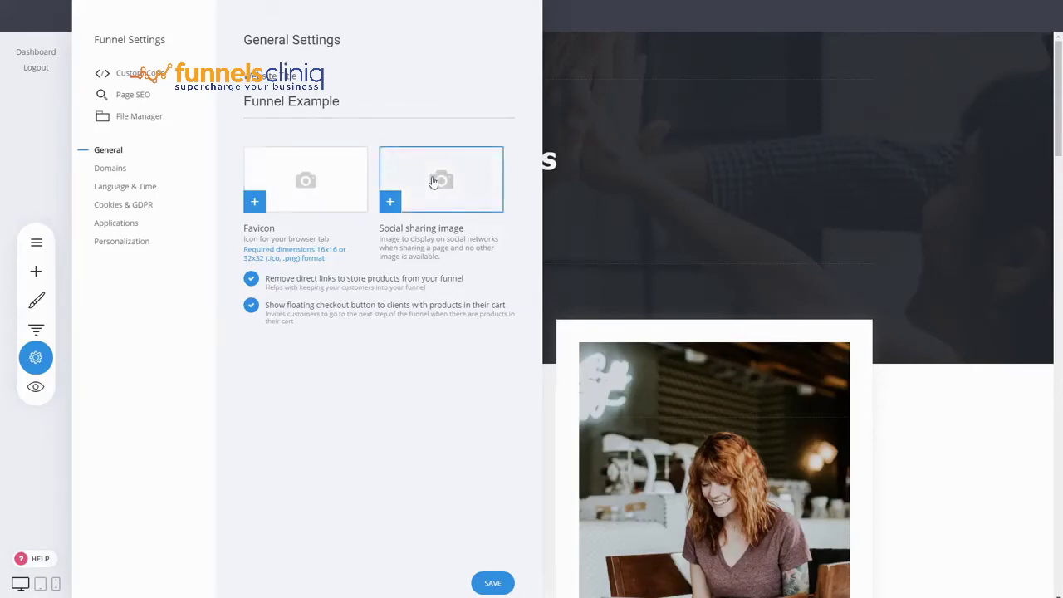
click(111, 177)
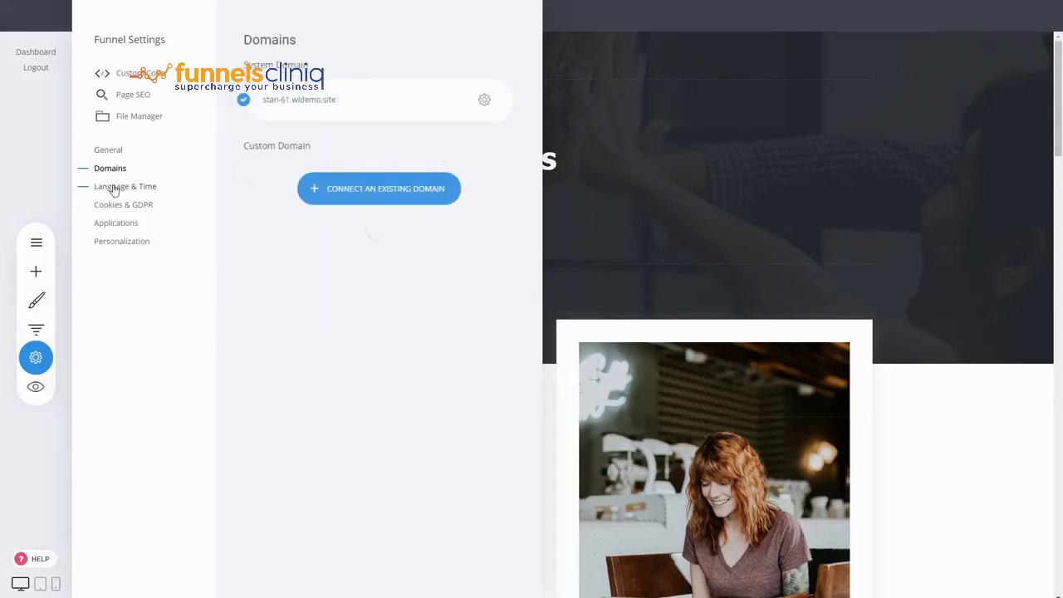
click(111, 187)
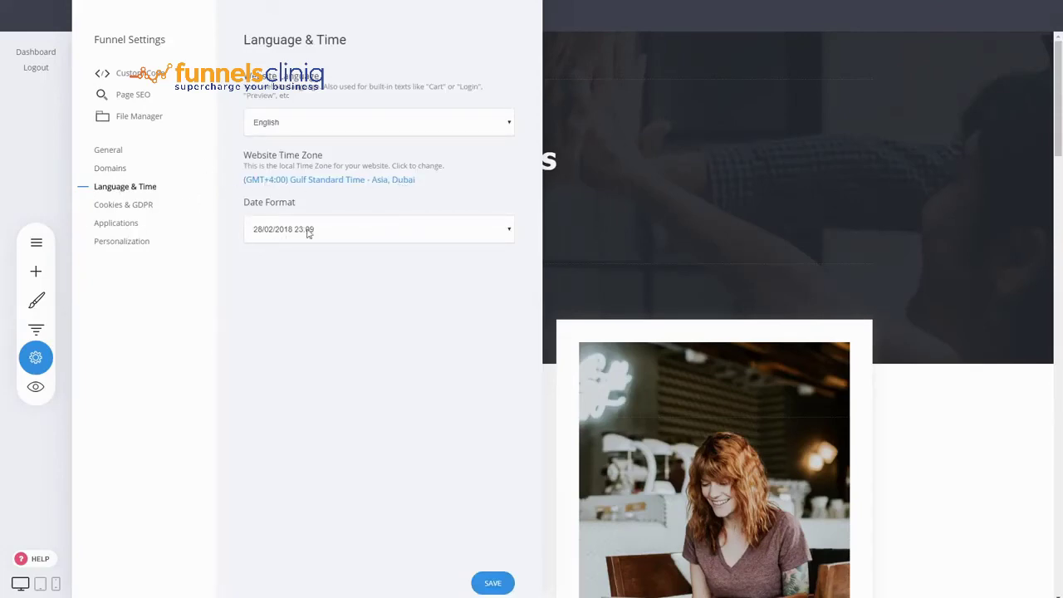
Review the apps available to connect under Applications and the Personalization tags, and close the funnel settings
click(135, 225)
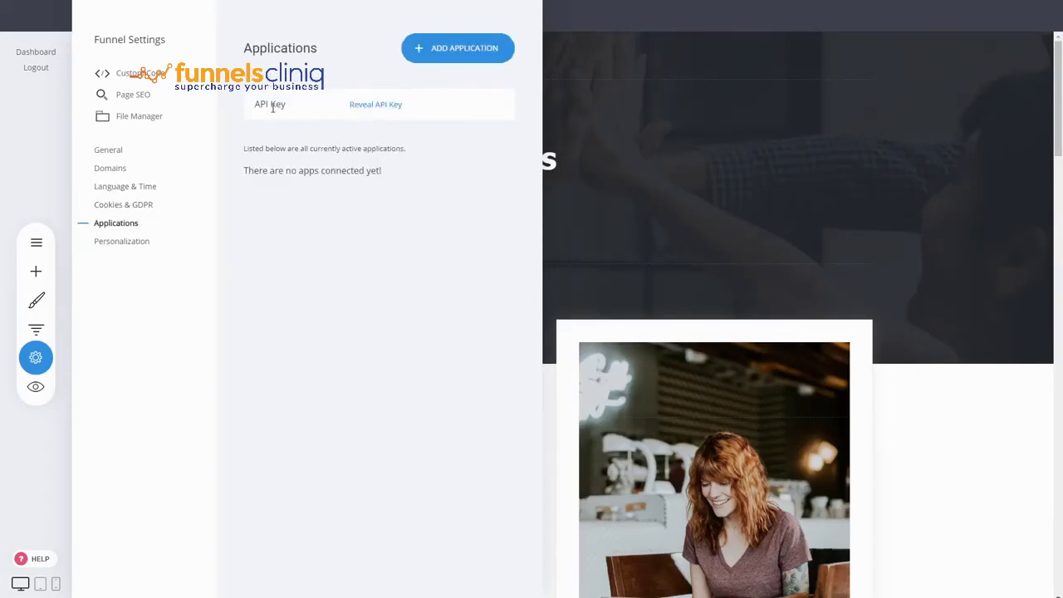
click(438, 57)
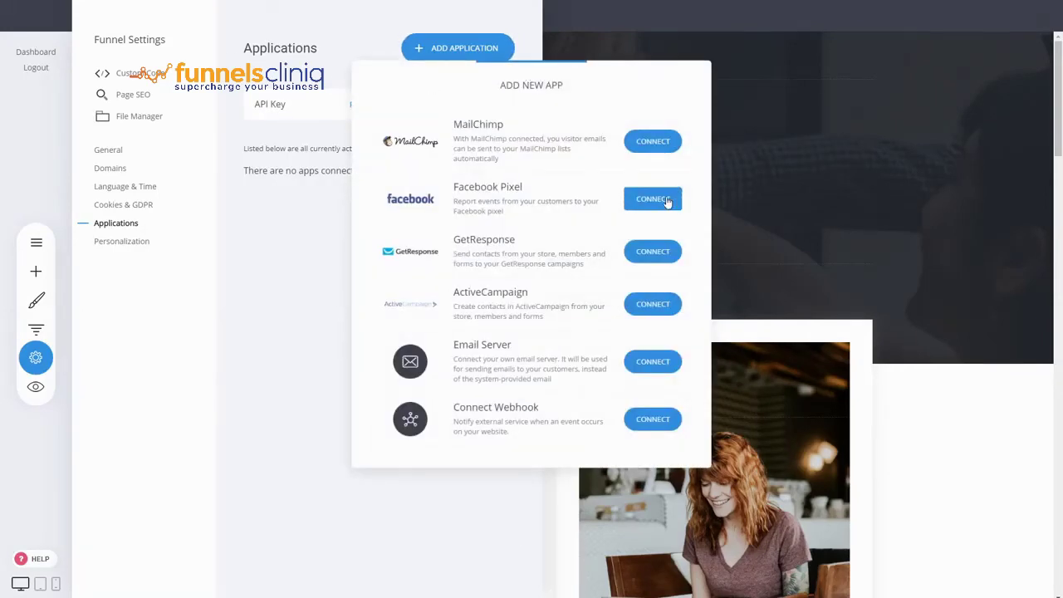
click(291, 306)
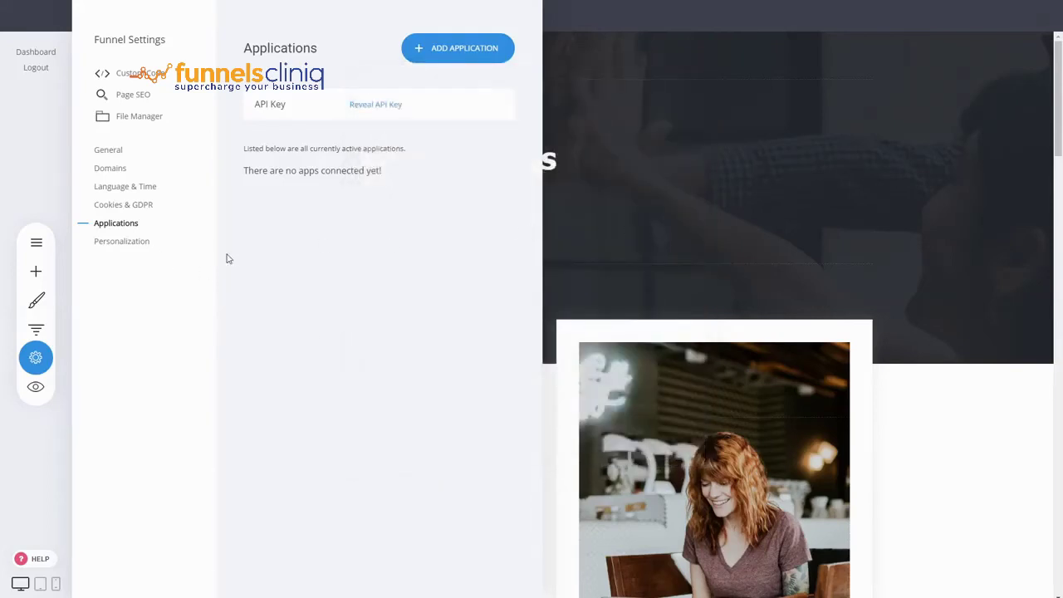
click(136, 241)
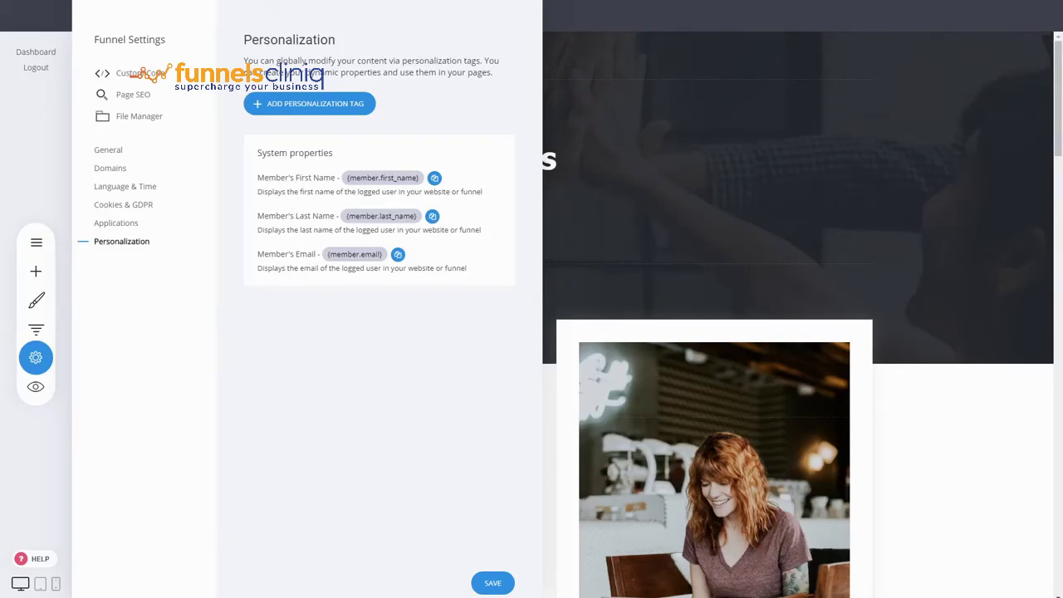
click(753, 354)
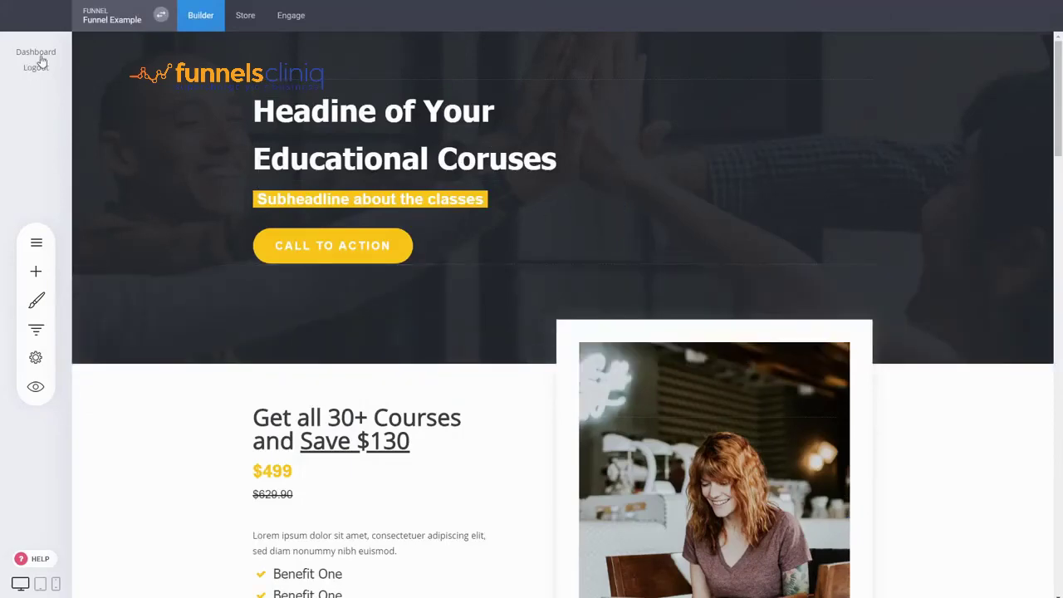
View the project dashboard's website analytics and open the form for adding an admin to the project
click(40, 53)
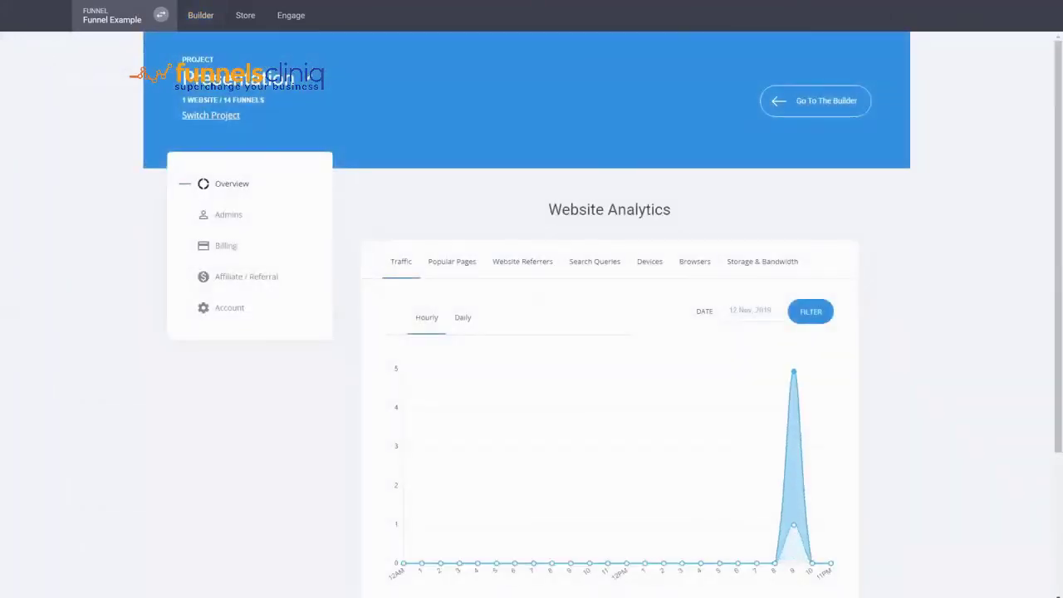
click(228, 216)
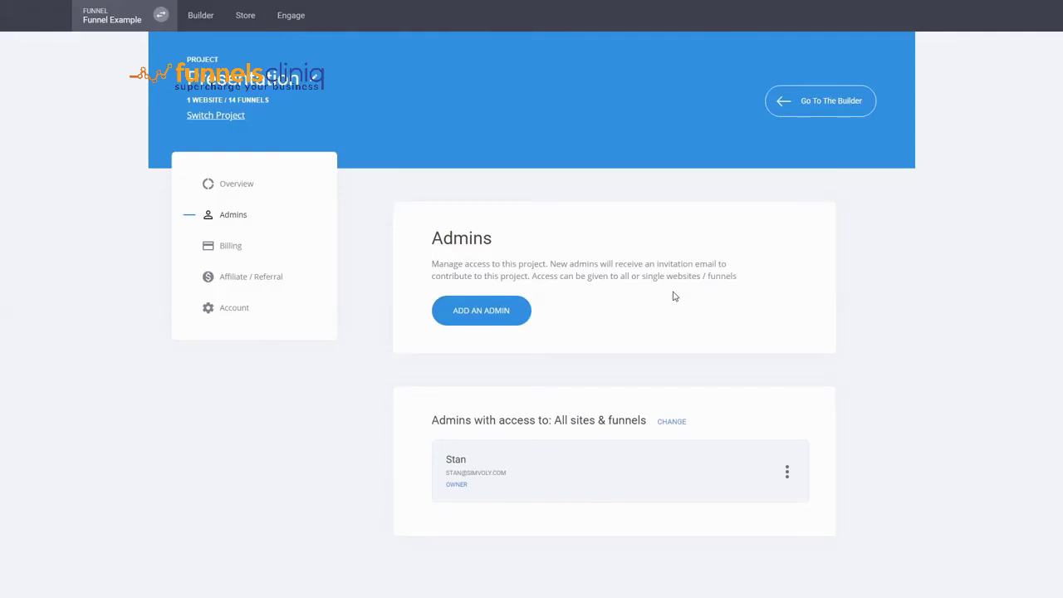
click(501, 317)
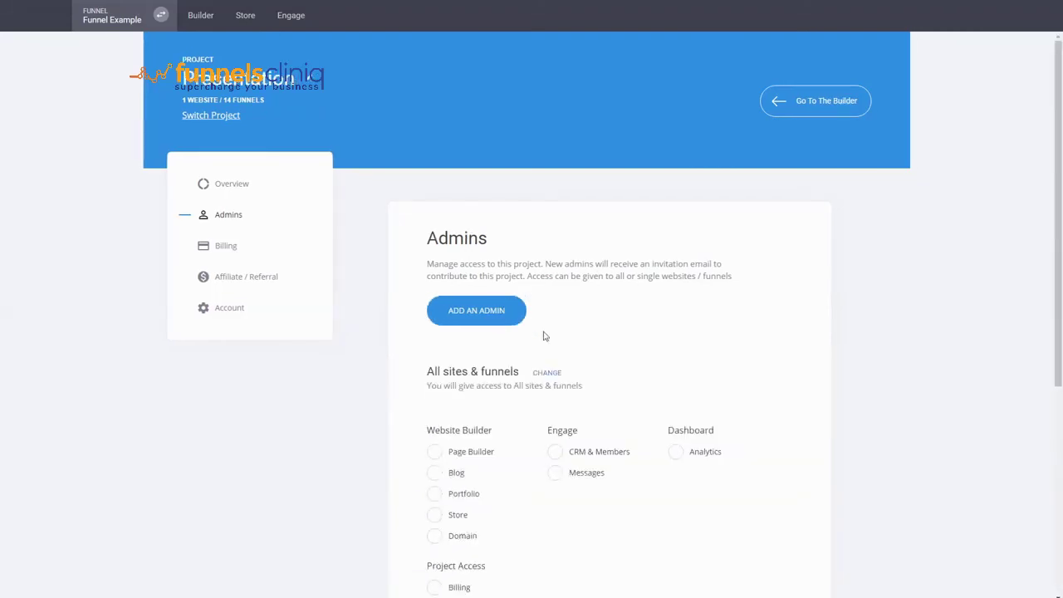
Look through the websites and funnels a new admin can be given access to, and examine the permission and invitation options
click(547, 373)
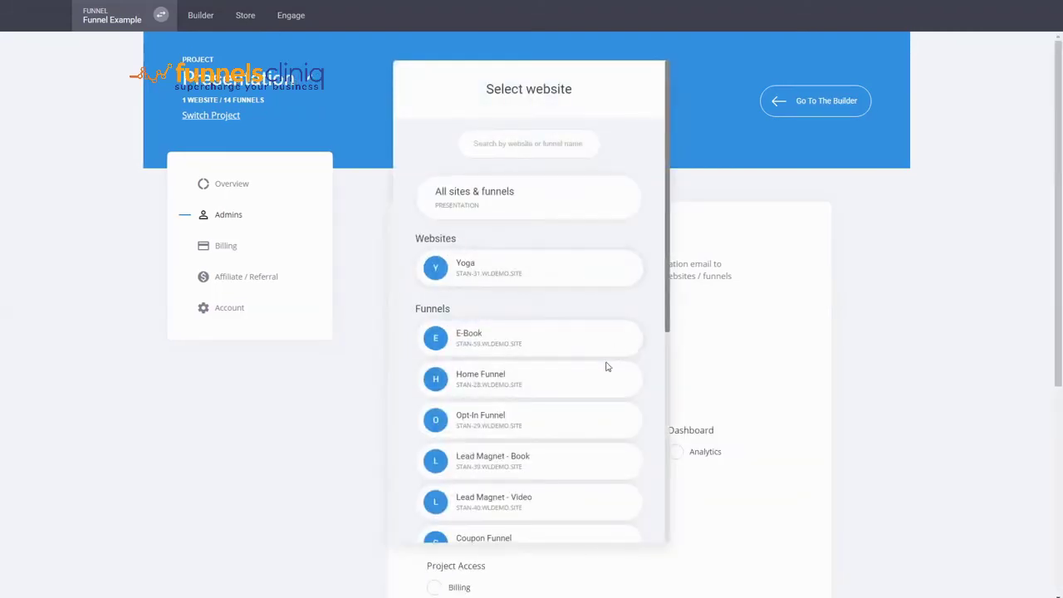
scroll(631, 341, down, 5)
scroll(616, 343, down, 2)
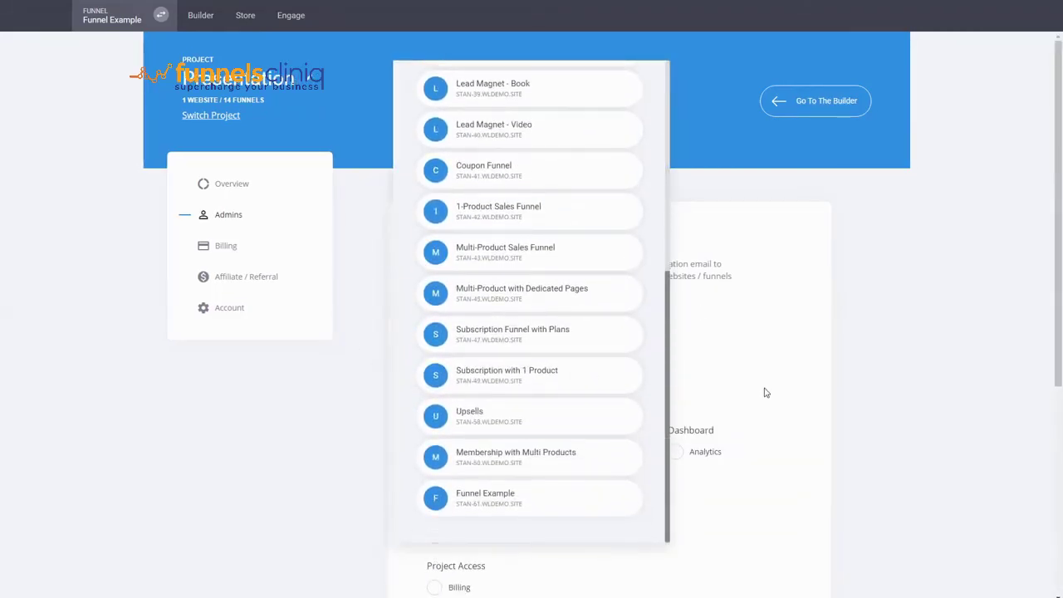
scroll(609, 320, up, 7)
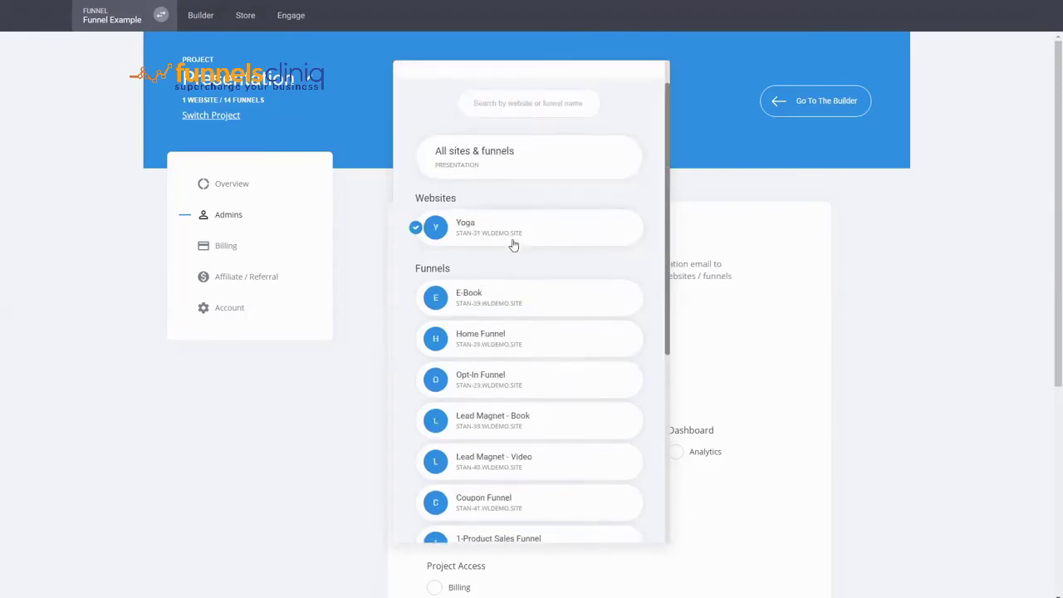
scroll(539, 257, down, 3)
scroll(584, 356, up, 3)
scroll(584, 356, down, 3)
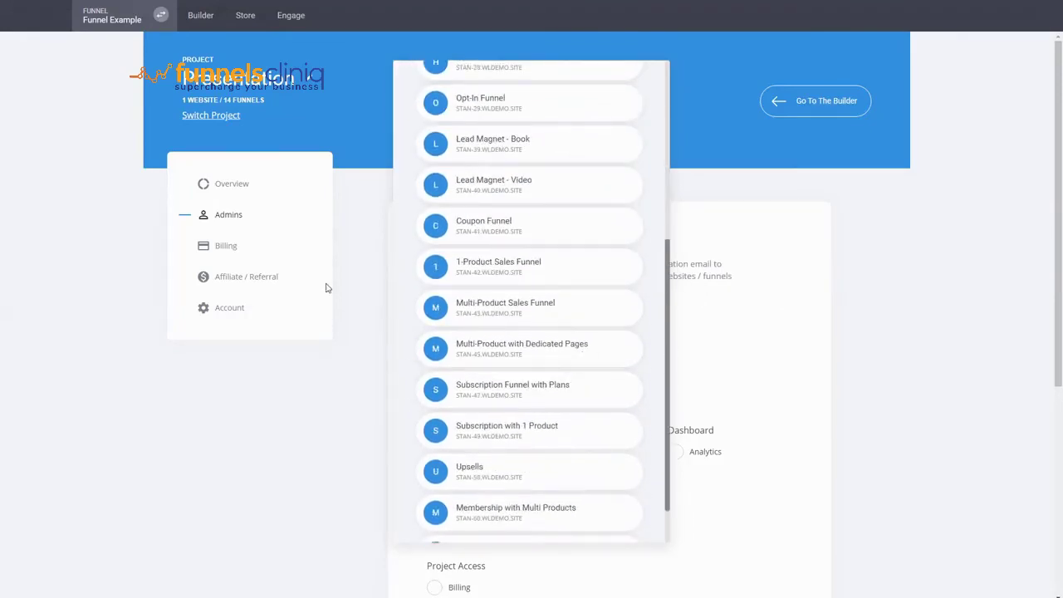
click(787, 309)
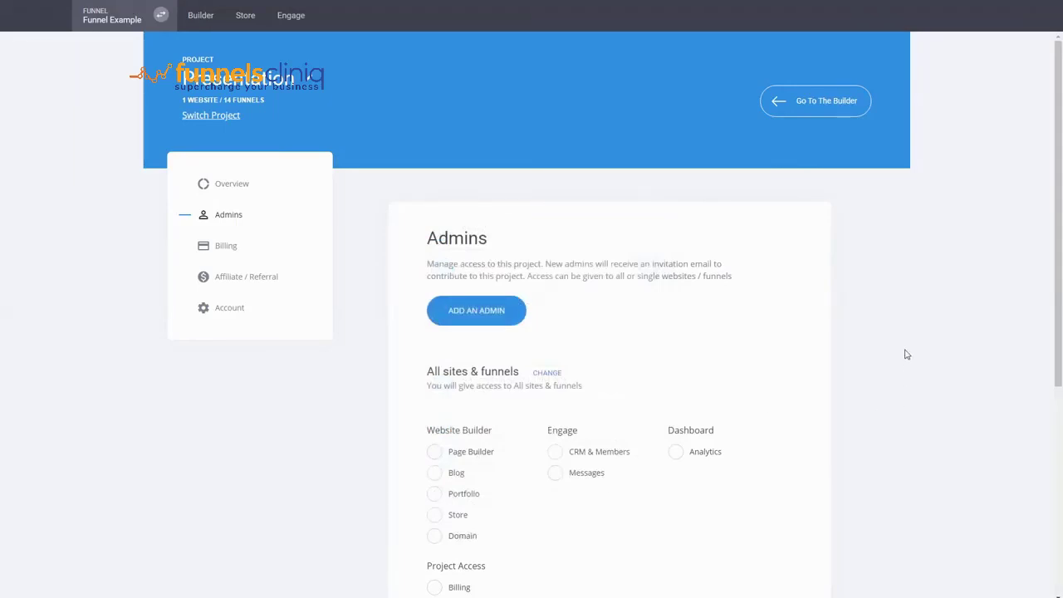
scroll(905, 353, down, 3)
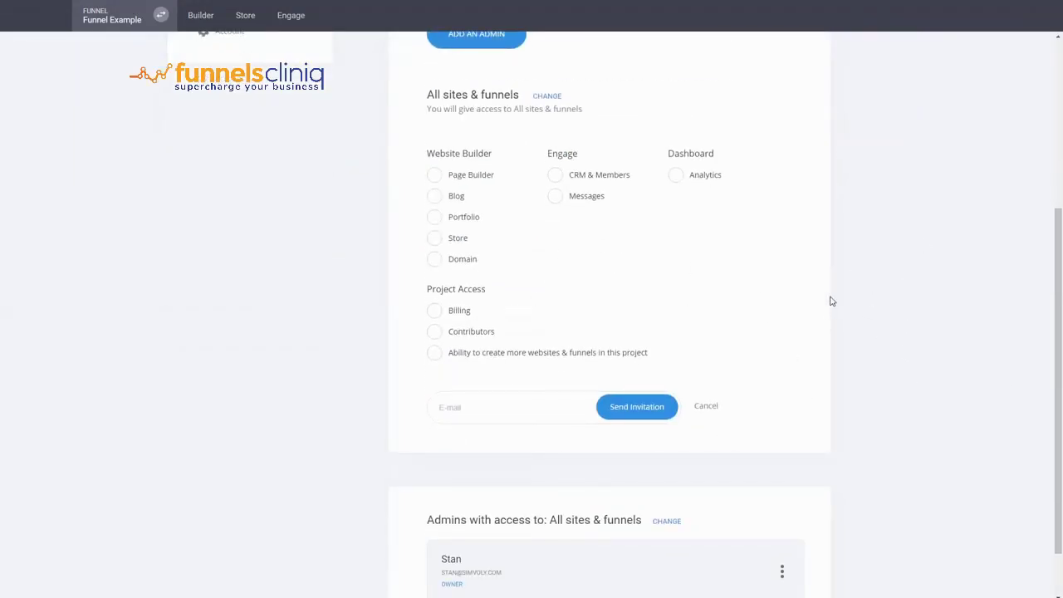
scroll(831, 301, up, 3)
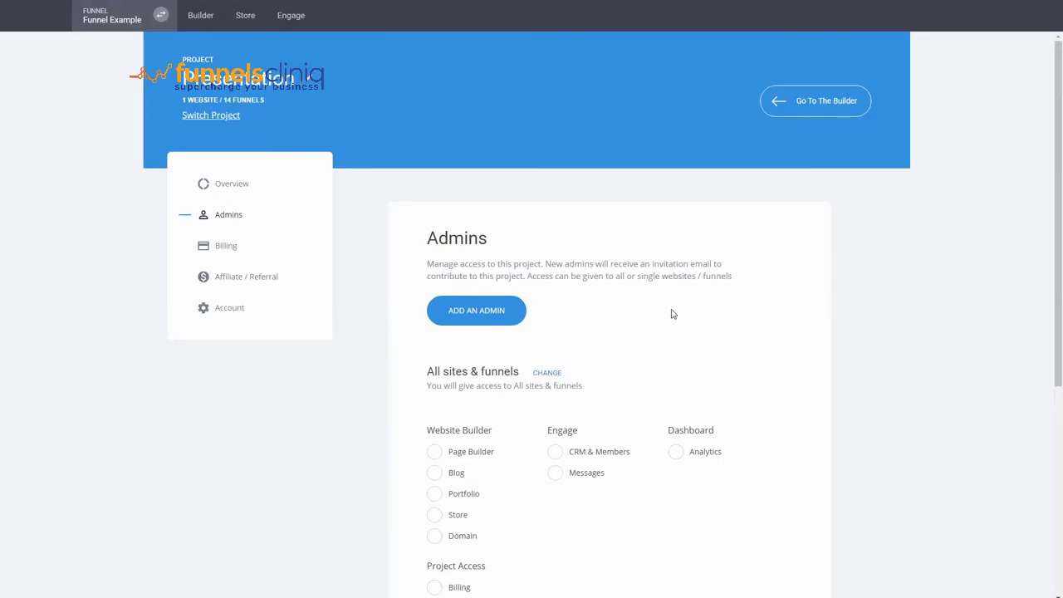
View the project's Account Settings, go back to Admins, and return to the page builder
click(236, 309)
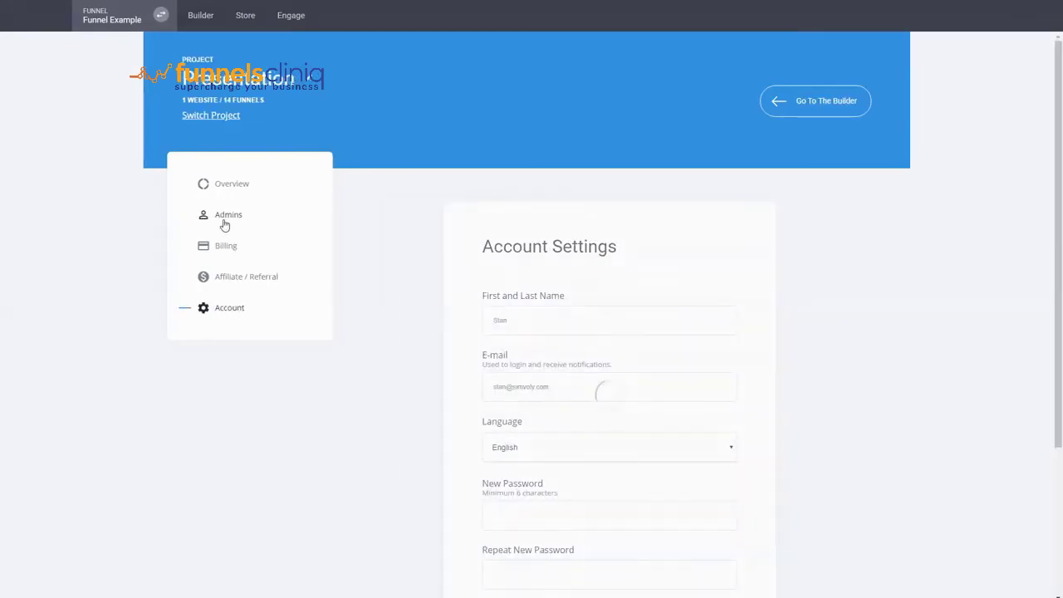
click(221, 217)
click(200, 18)
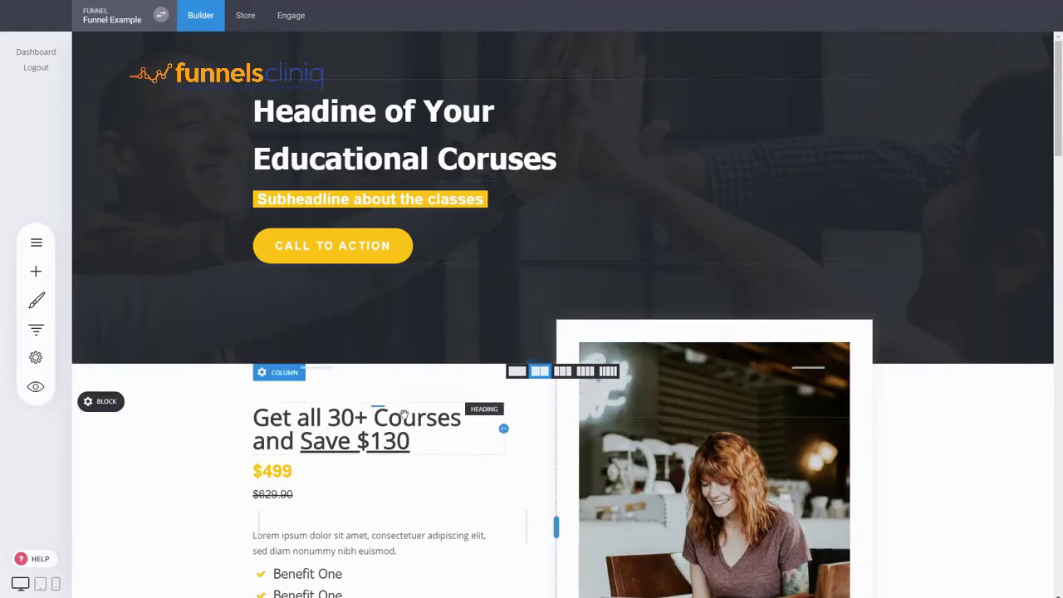
Review the funnel's steps and the step types that can be added, then close the funnel controls
scroll(515, 415, down, 2)
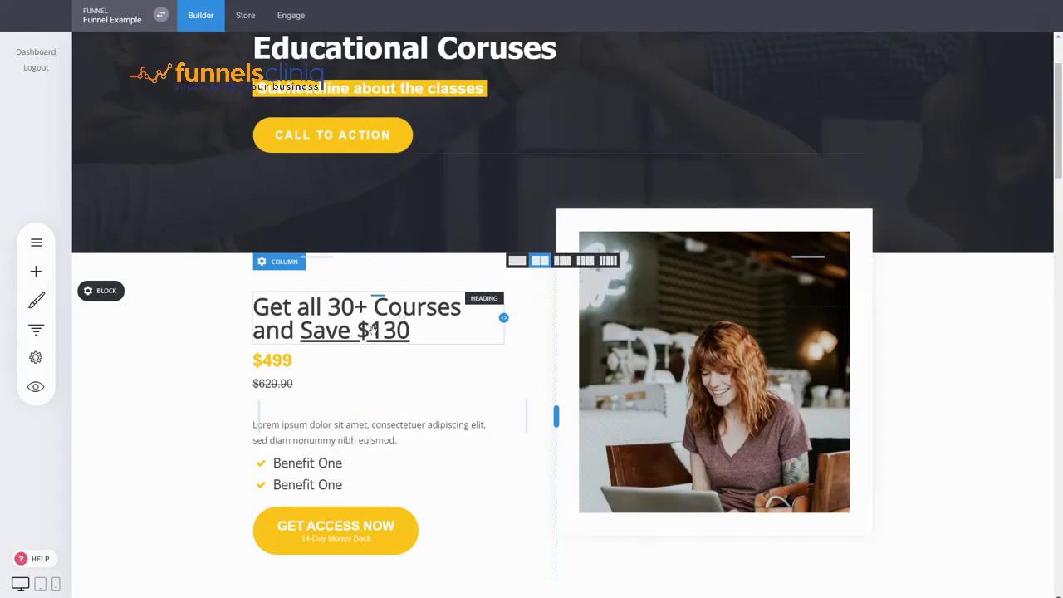
click(37, 330)
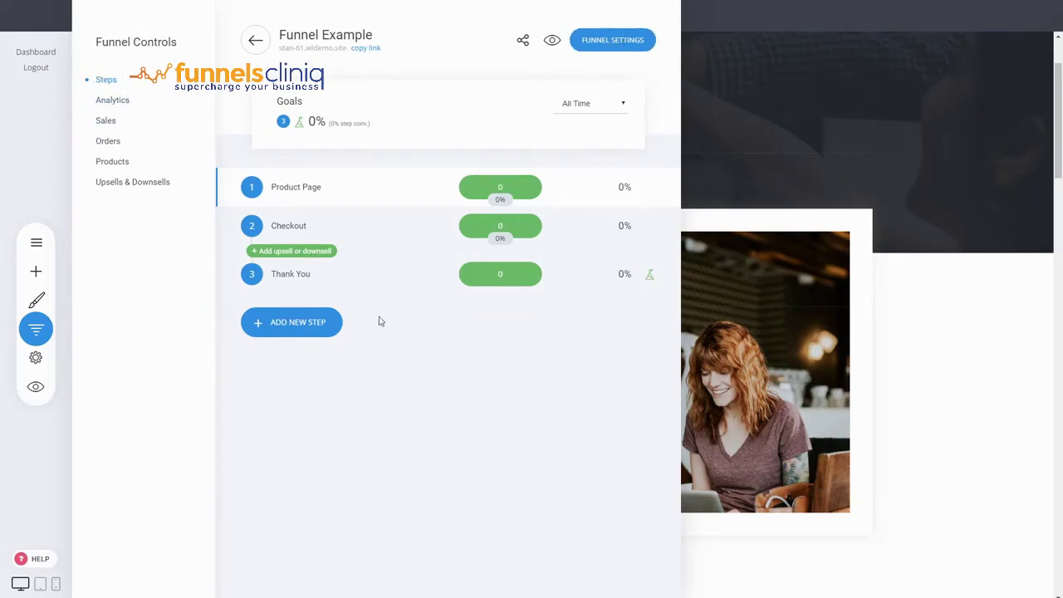
click(311, 333)
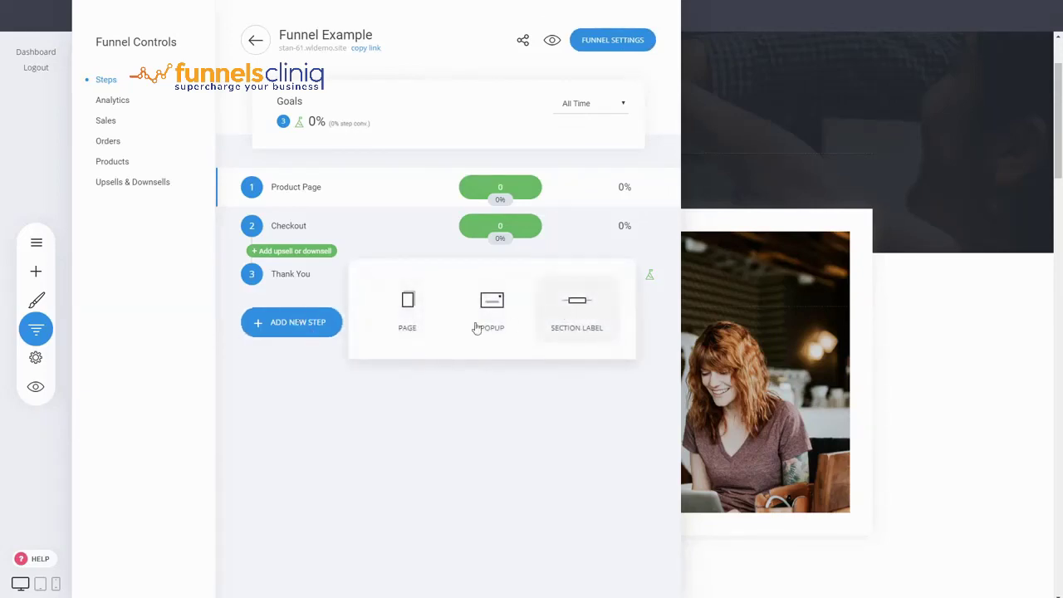
click(498, 363)
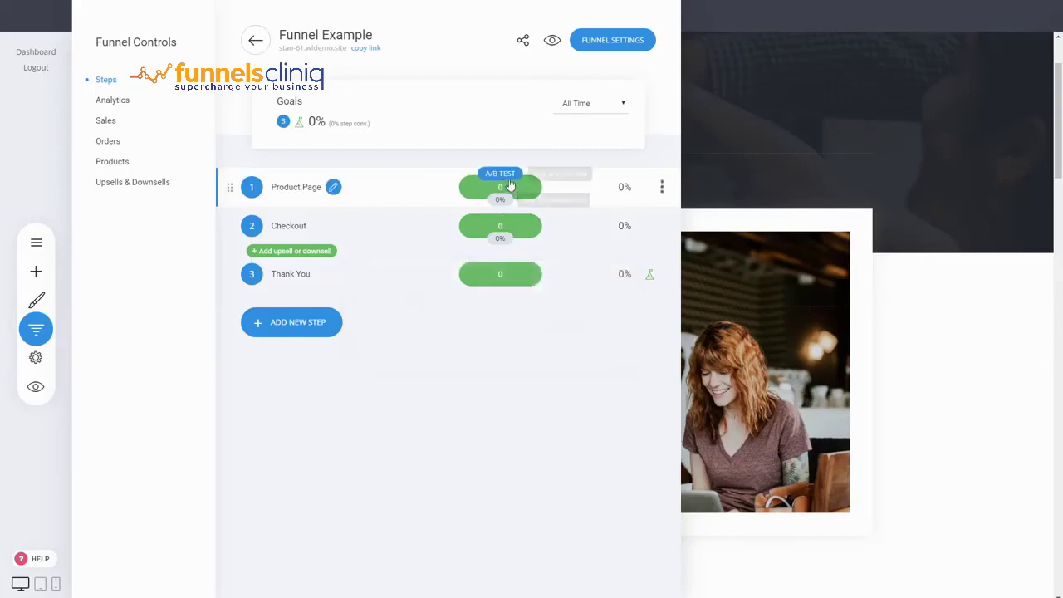
click(501, 244)
click(502, 244)
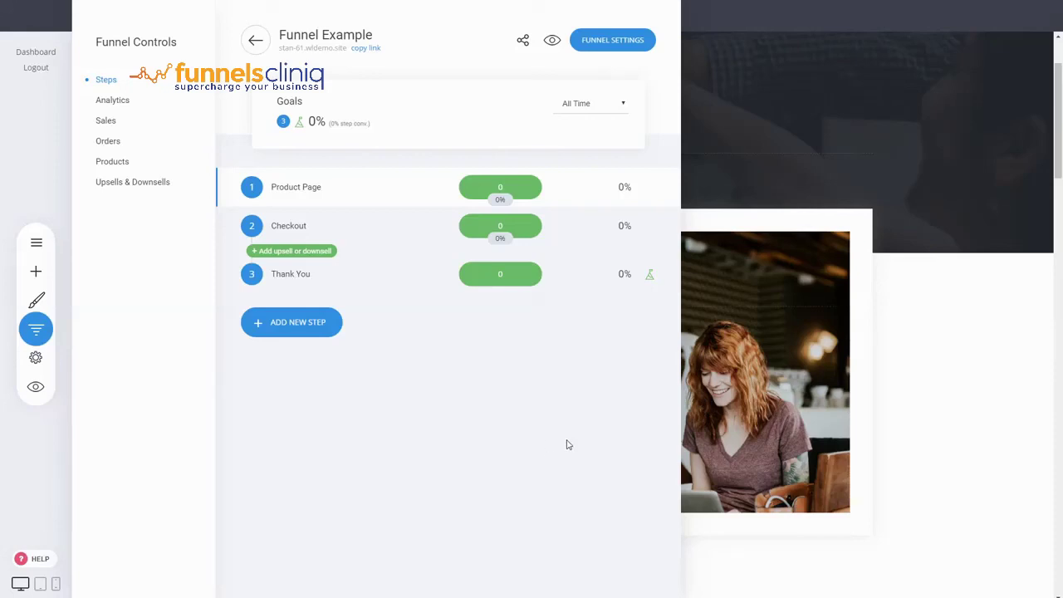
click(762, 236)
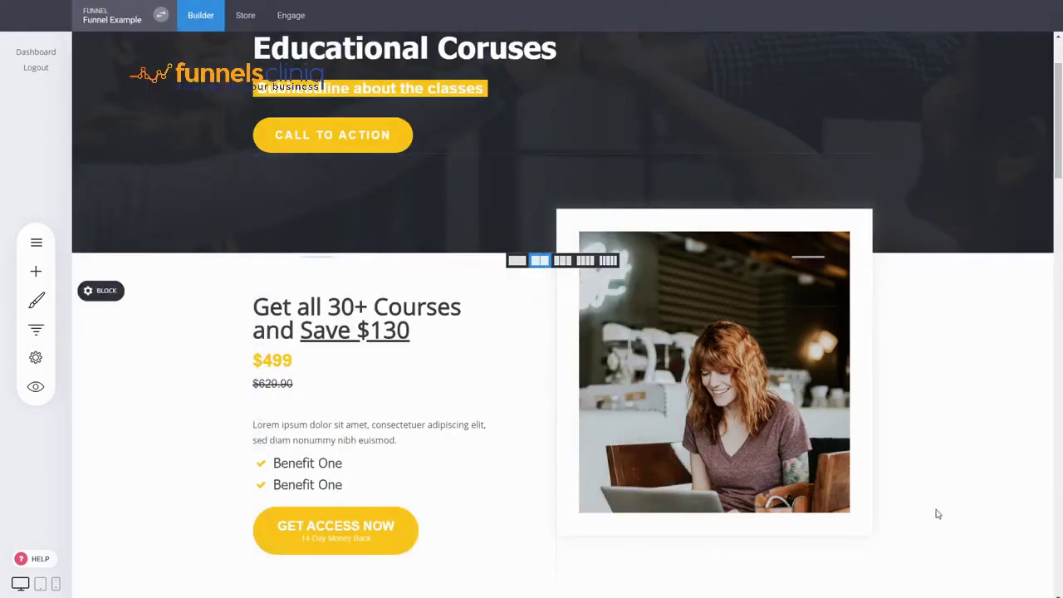
Look over the sales page from the headline through the individual courses to the video preview, and return to its beginning
scroll(950, 502, up, 2)
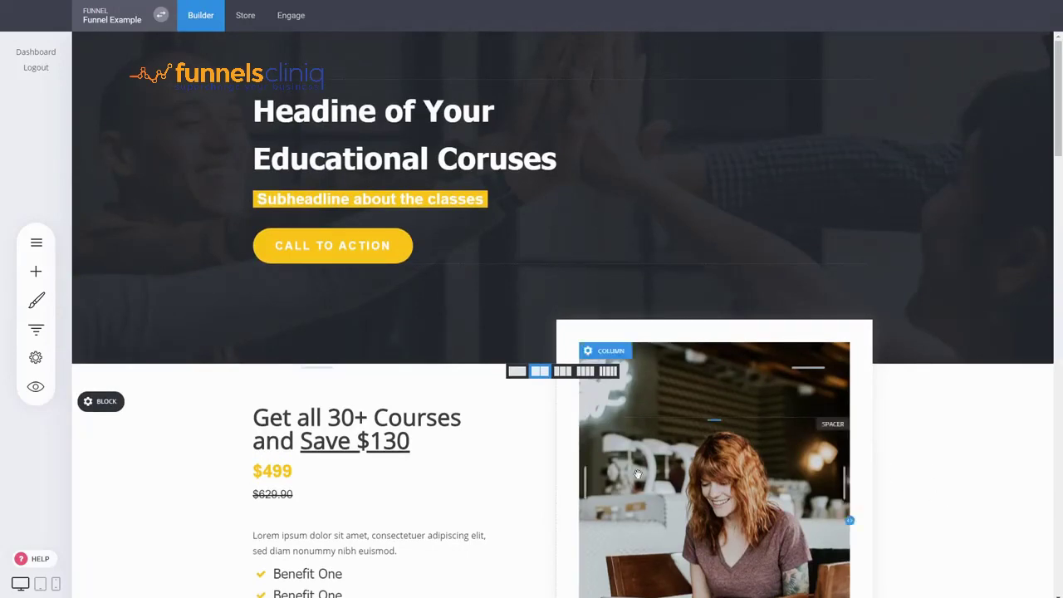
scroll(961, 486, down, 5)
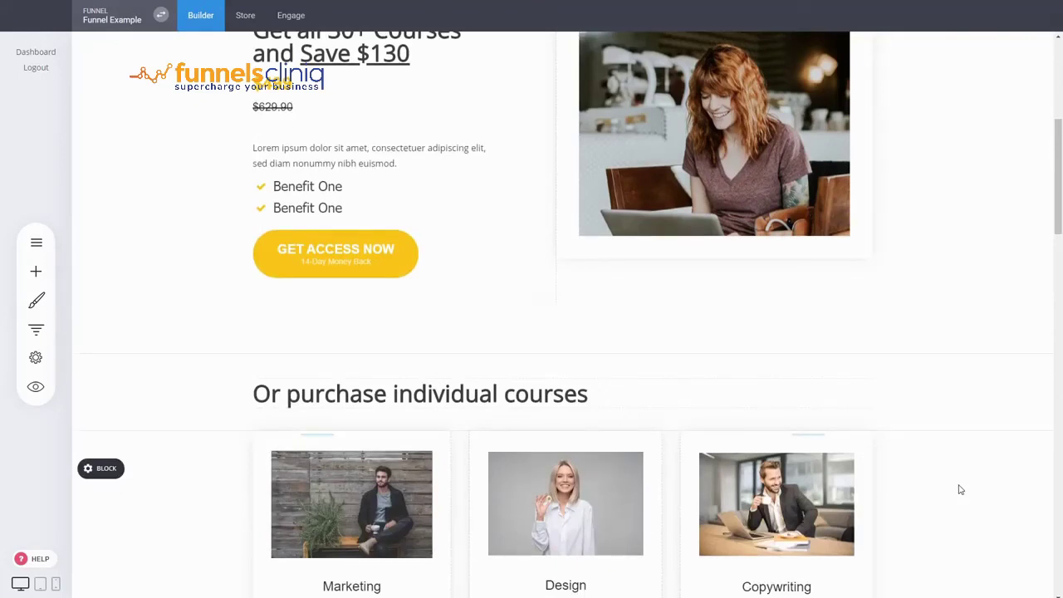
scroll(955, 486, down, 1)
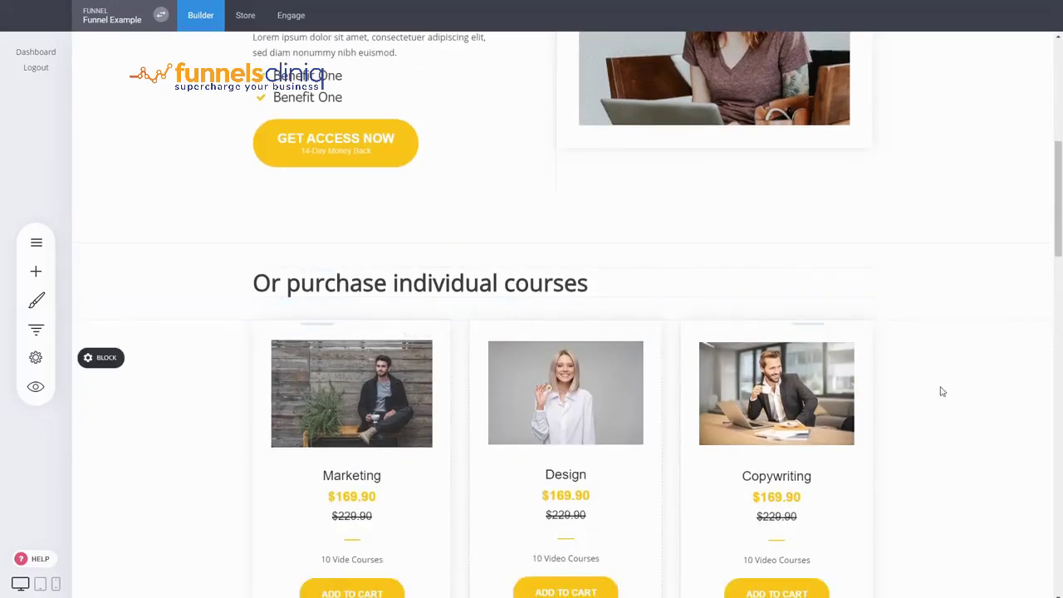
scroll(943, 391, down, 3)
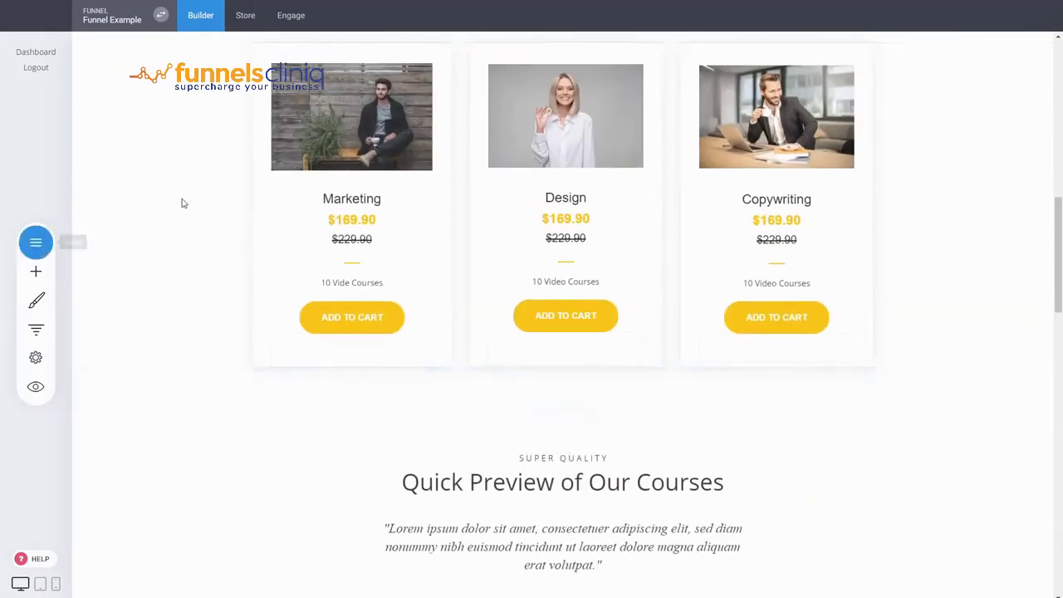
scroll(605, 240, down, 3)
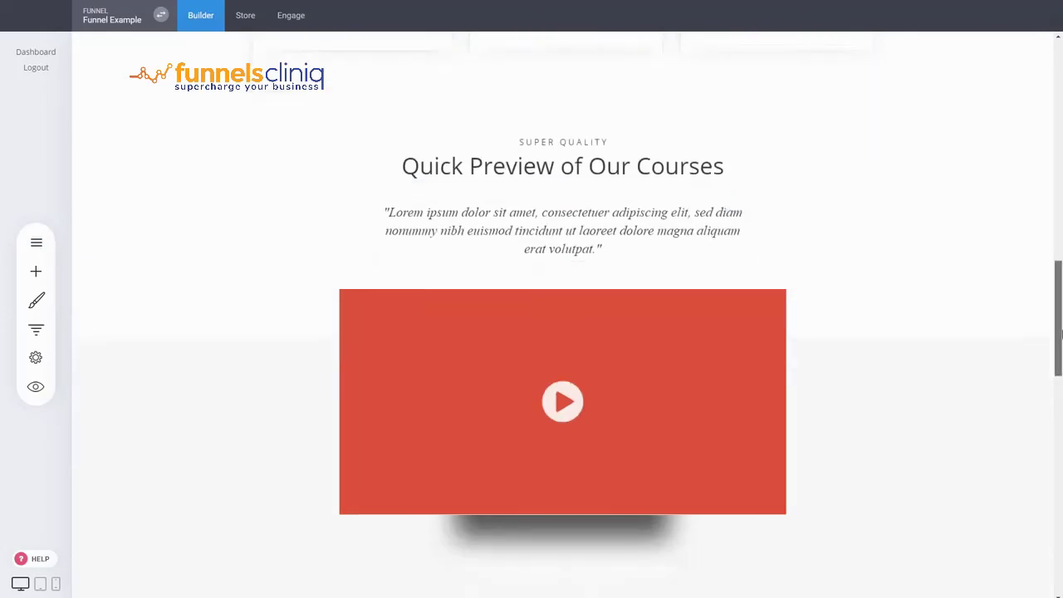
drag(1056, 319, 1056, 103)
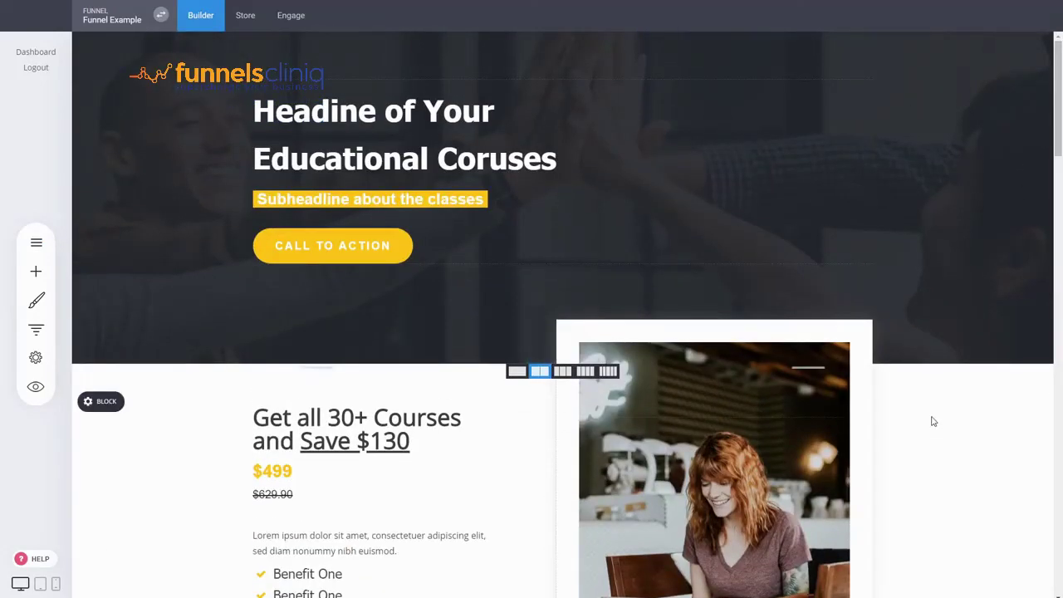